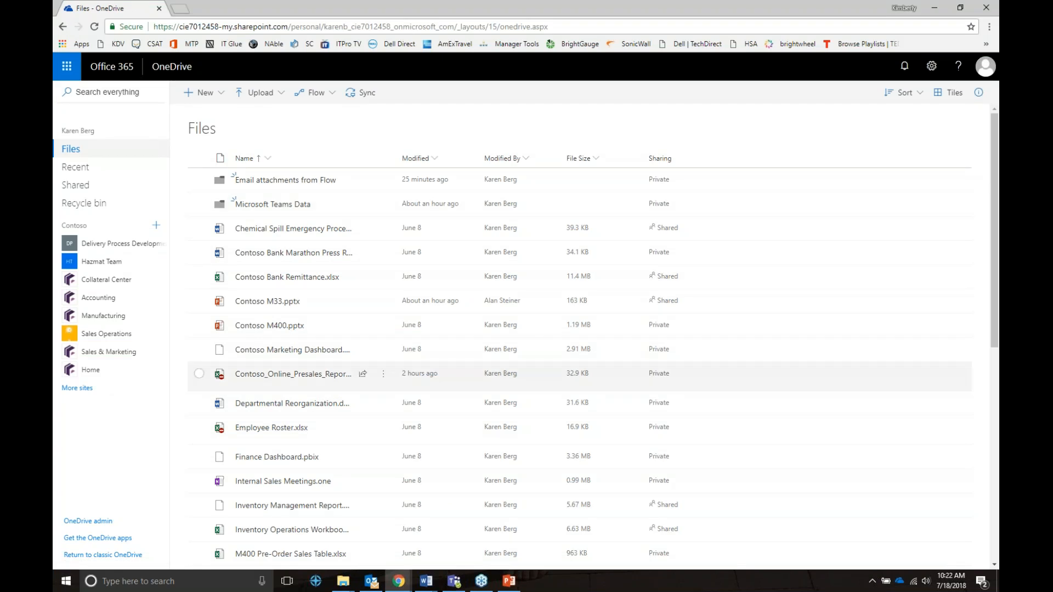
mouse_move(340, 584)
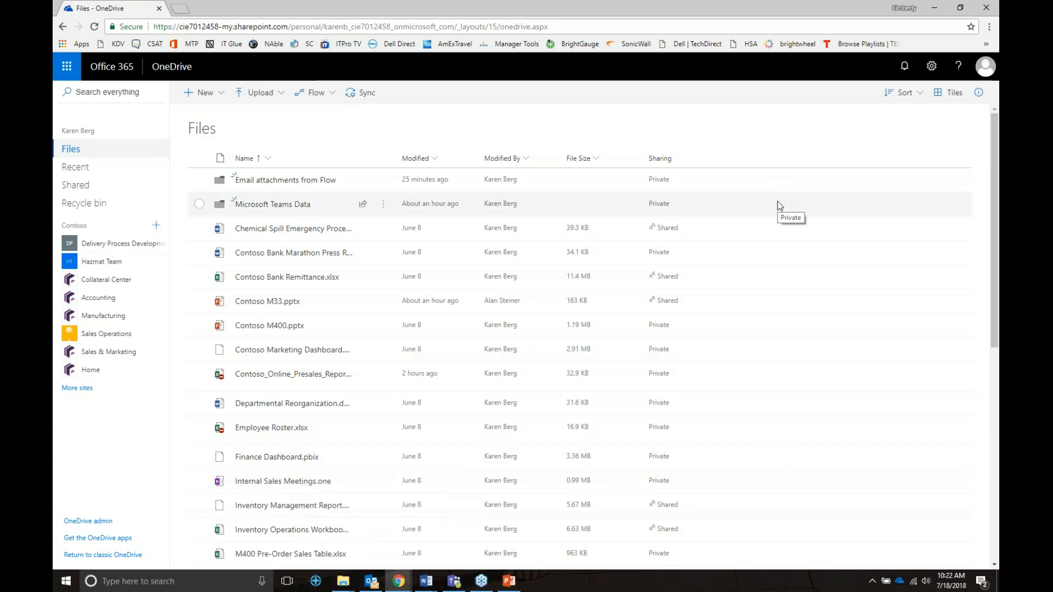
left_click(343, 587)
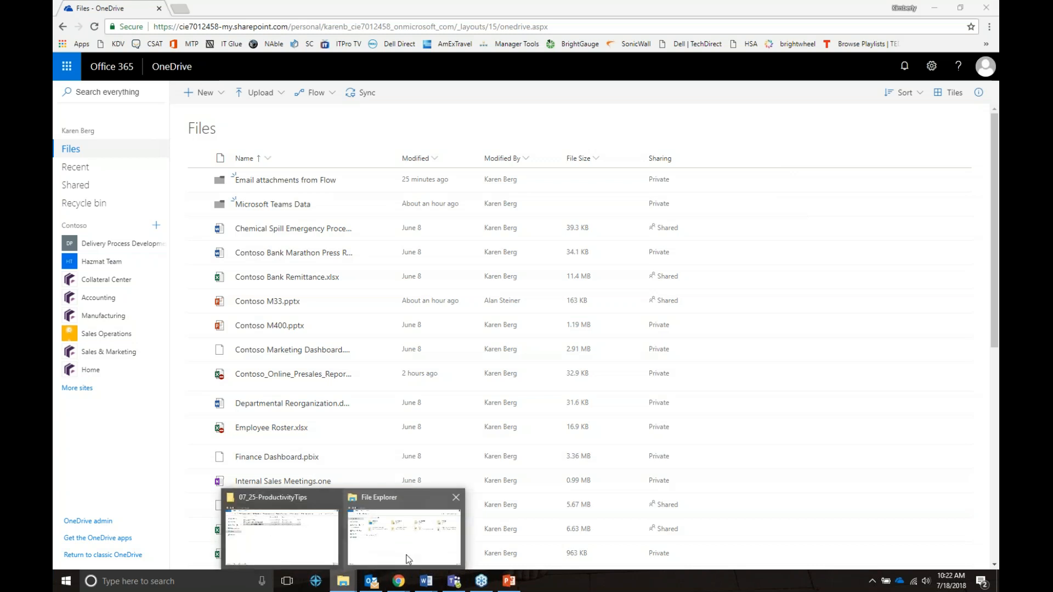
mouse_move(407, 559)
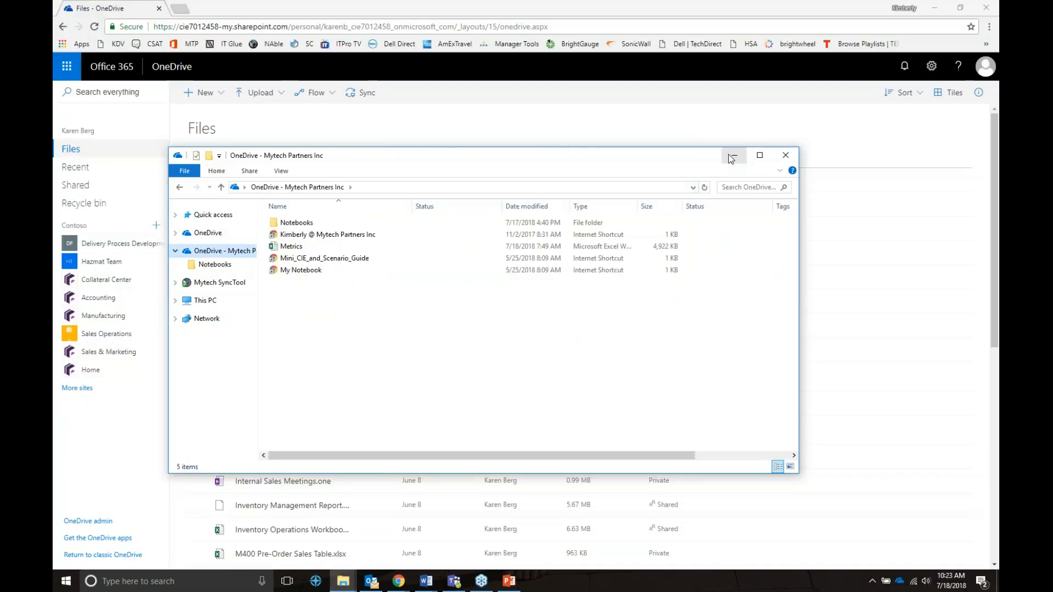
left_click(734, 155)
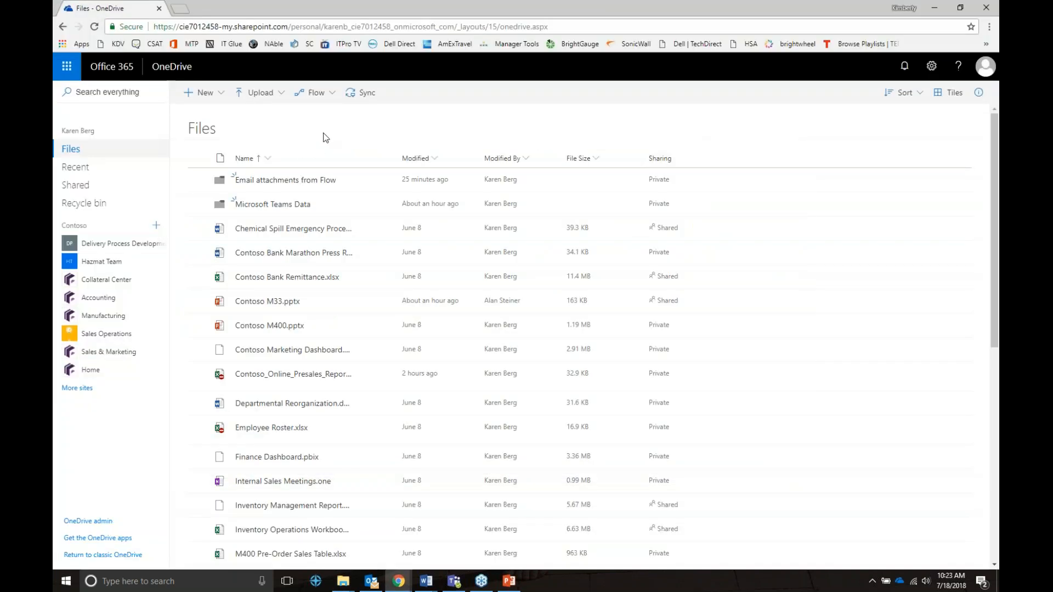
left_click(358, 100)
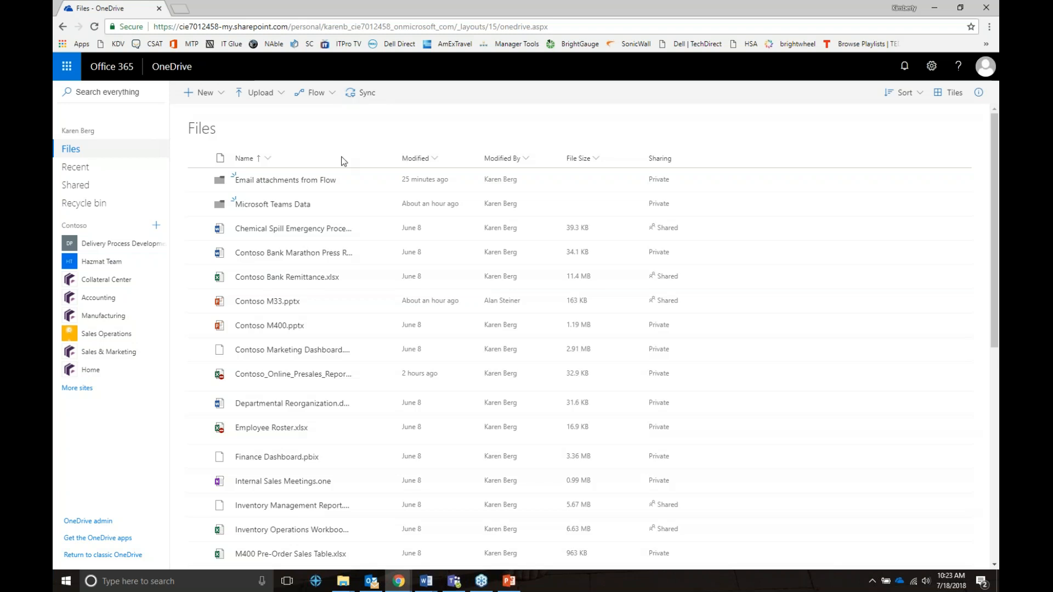
Browse the Email attachments from Flow folder, then go back to the OneDrive Files list.
left_click(303, 182)
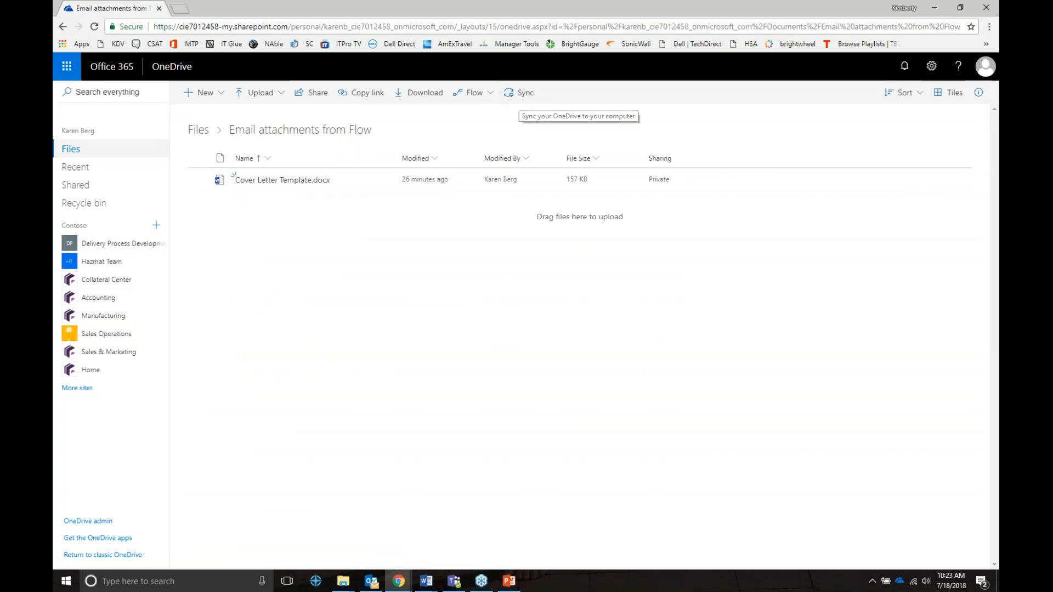
left_click(62, 26)
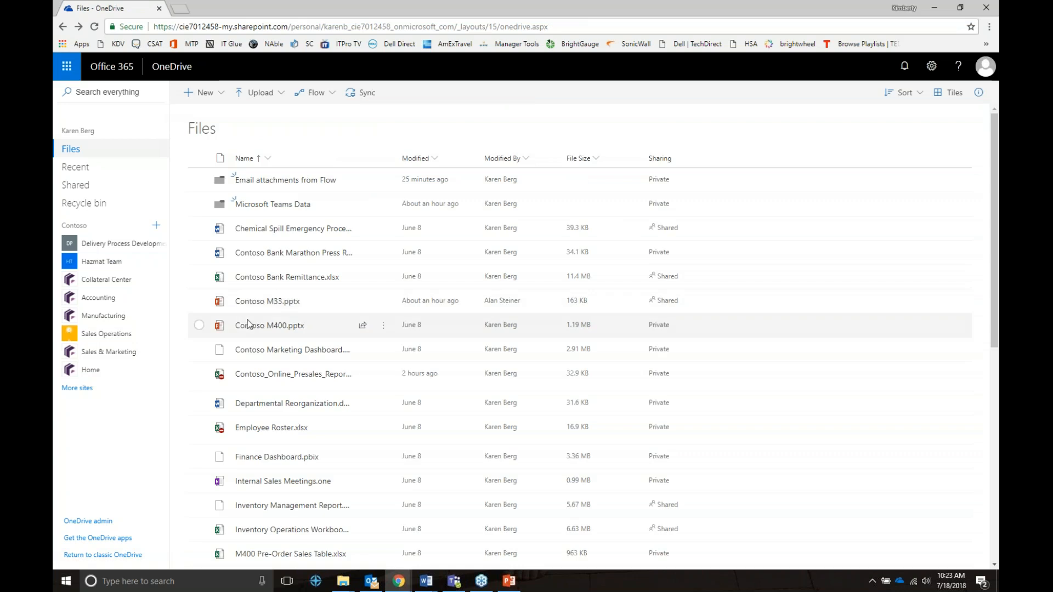
mouse_move(247, 324)
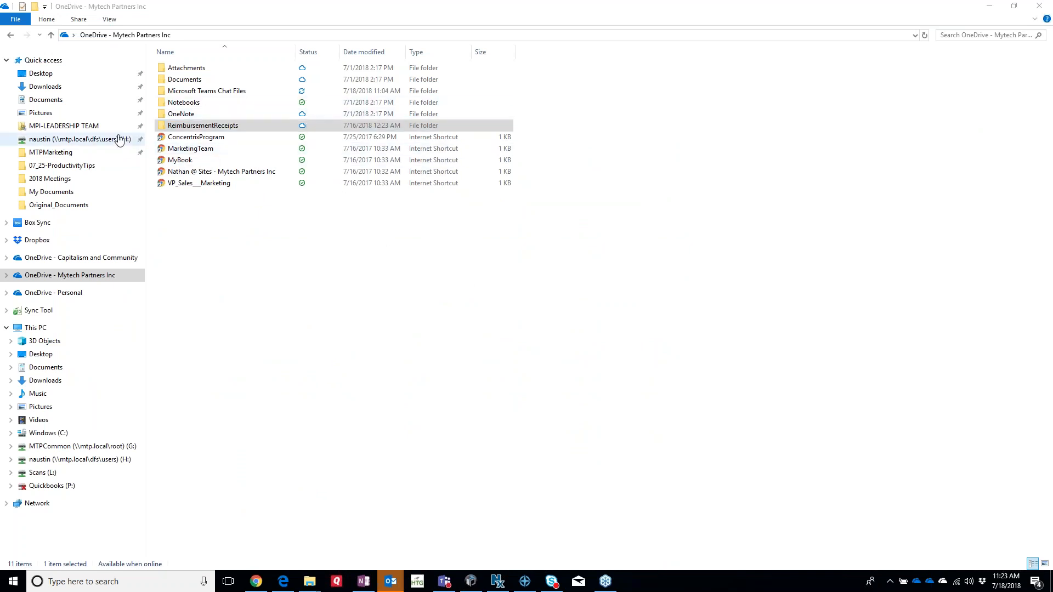
left_click(47, 280)
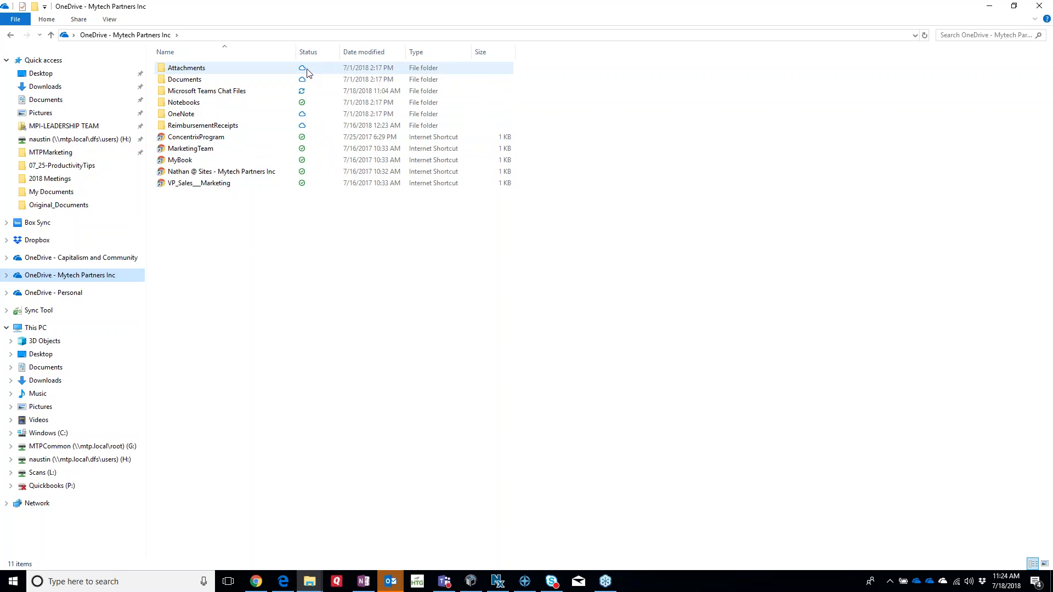
mouse_move(307, 73)
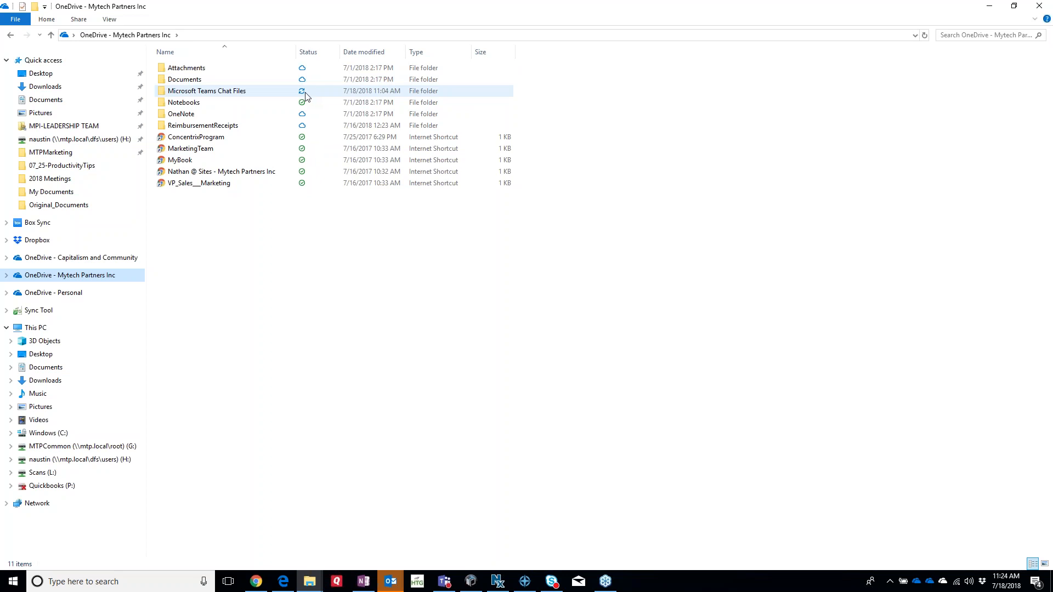
mouse_move(308, 96)
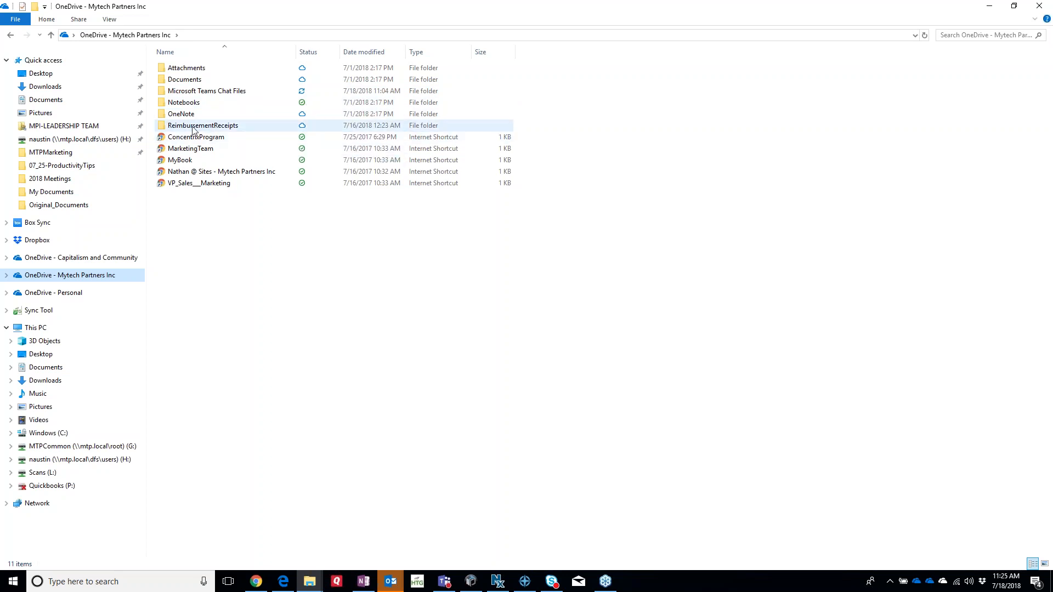
mouse_move(193, 129)
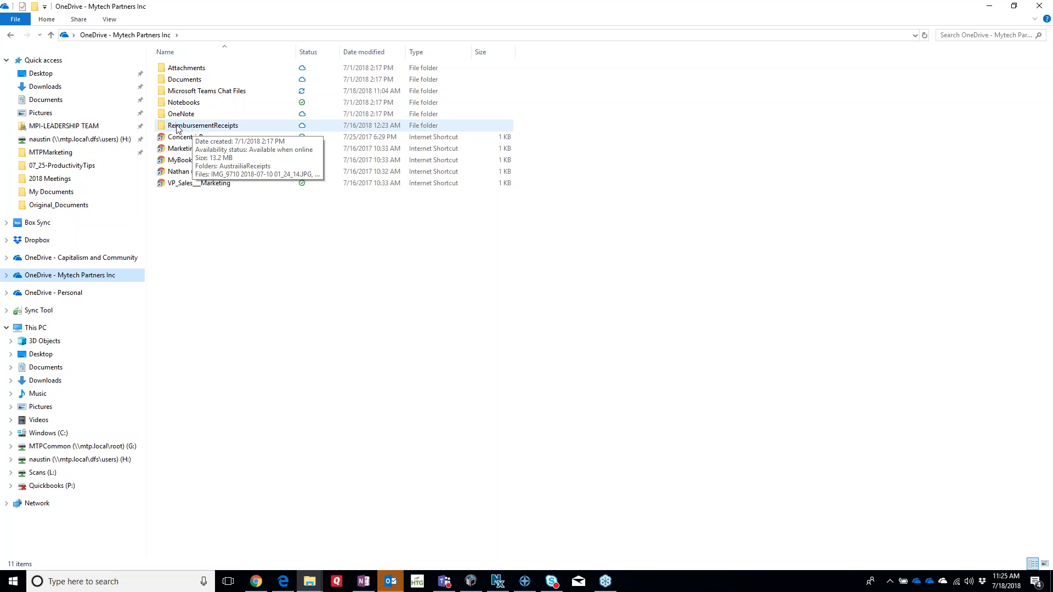
left_click(177, 128)
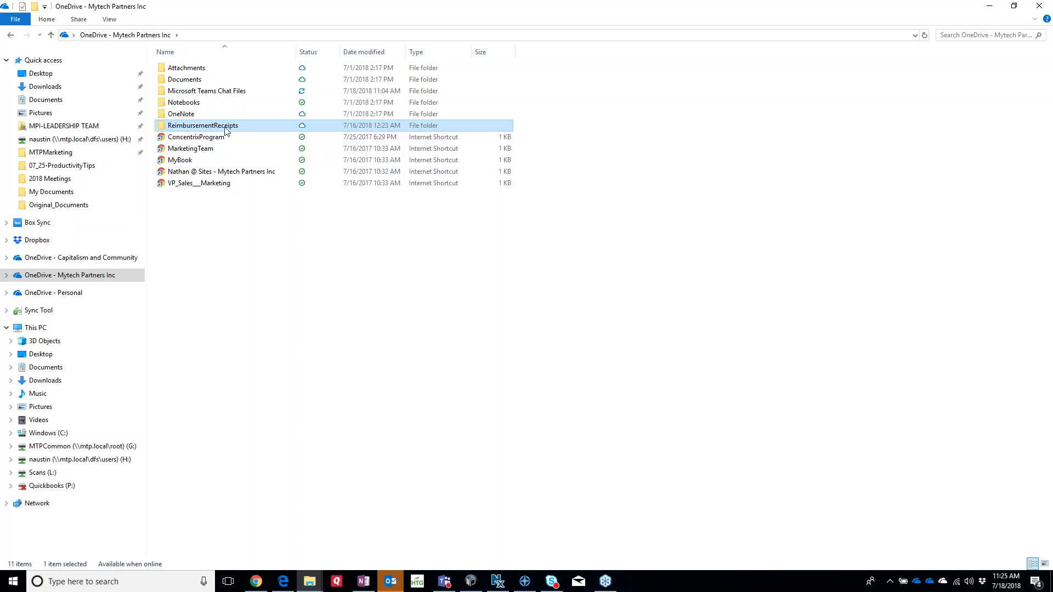
mouse_move(233, 130)
mouse_move(265, 132)
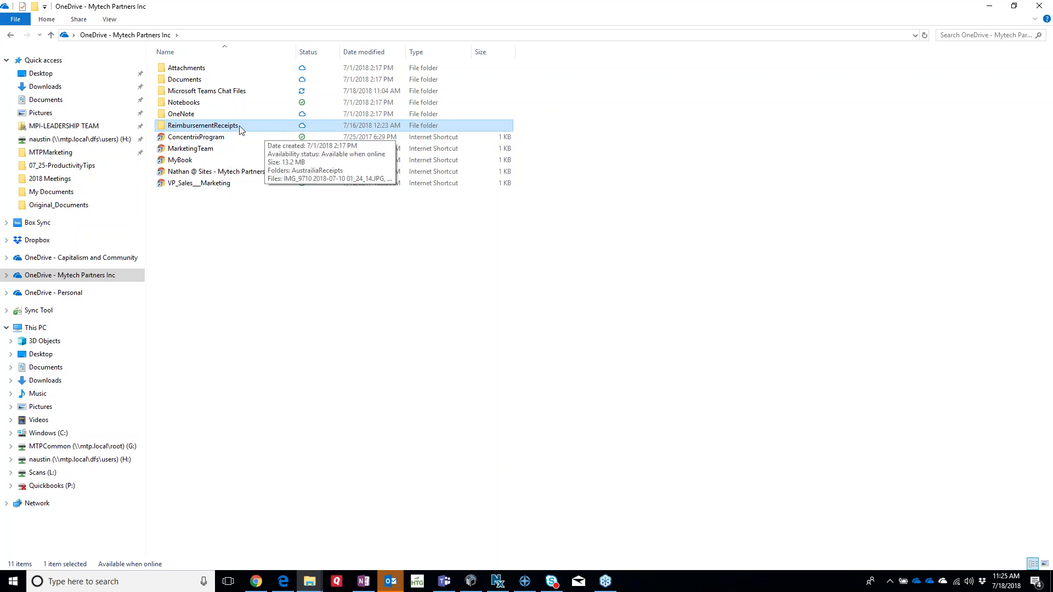
Choose Share from the ReimbursementReceipts folder's right-click menu.
right_click(240, 129)
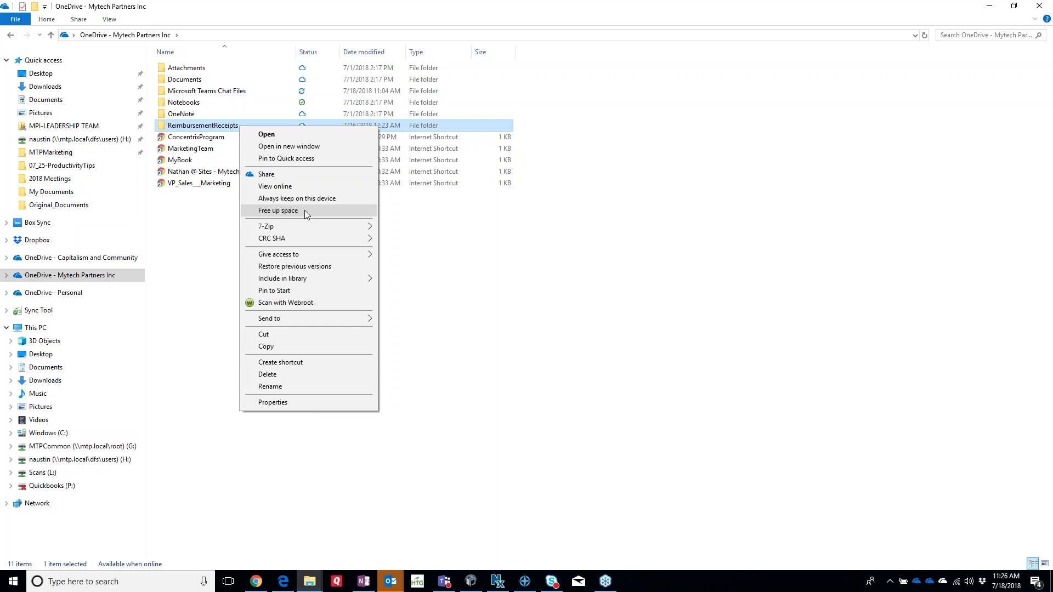
left_click(282, 175)
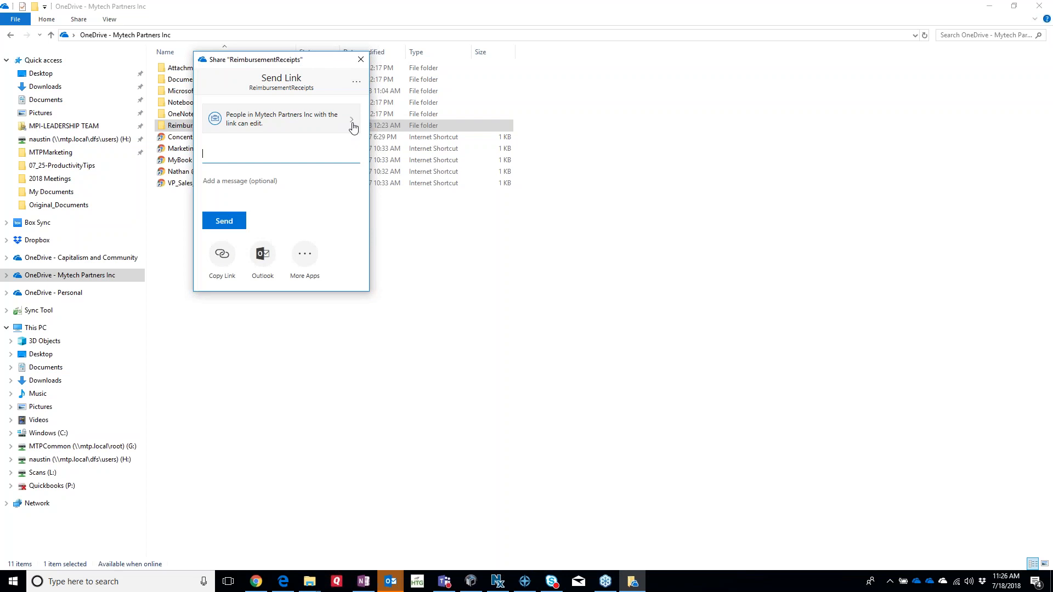
left_click(353, 126)
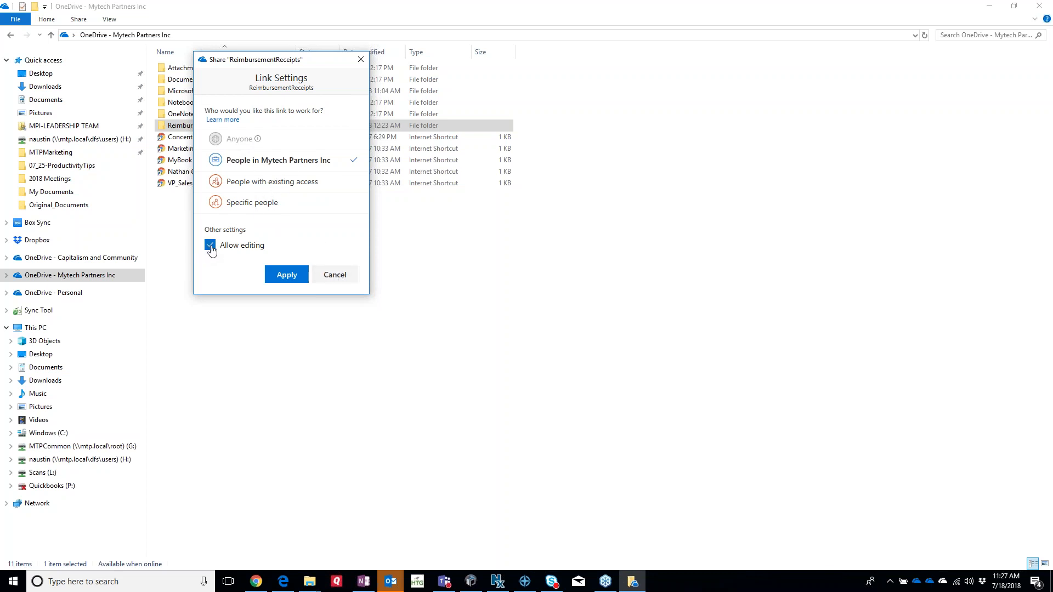
left_click(333, 275)
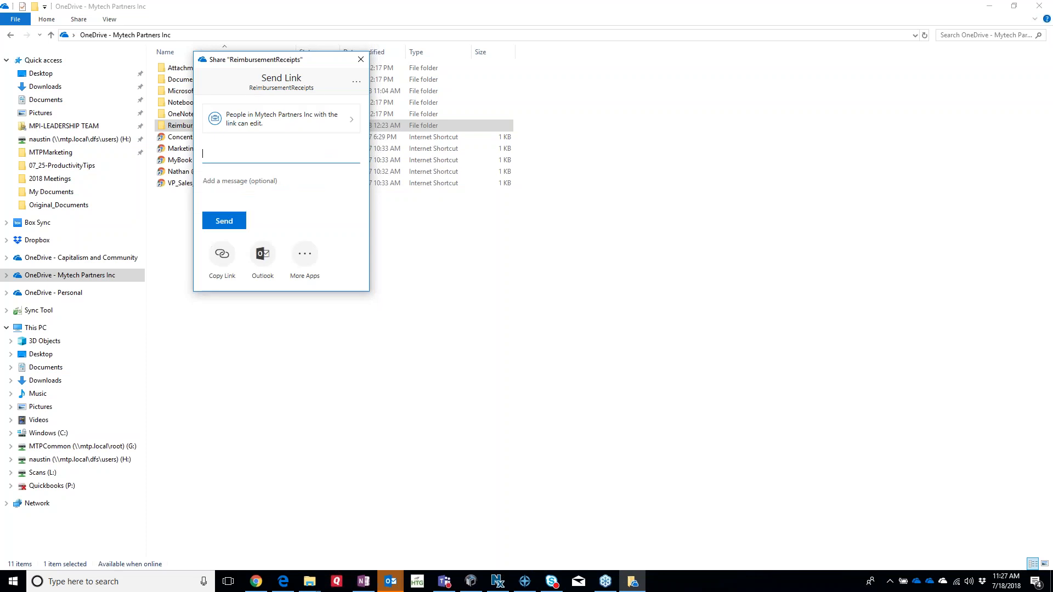
left_click(247, 153)
type("kim")
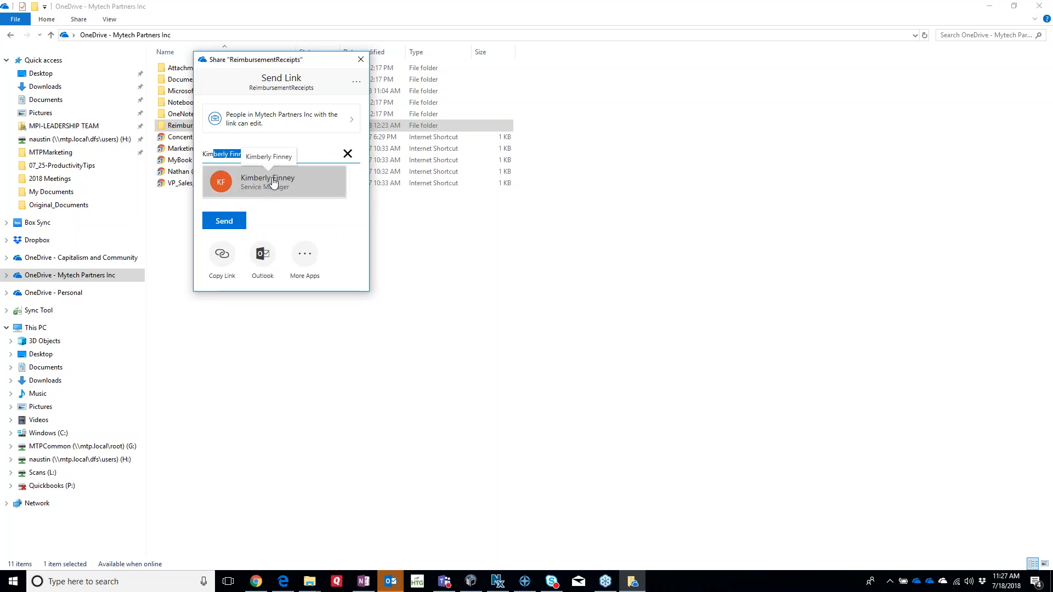
key("Return")
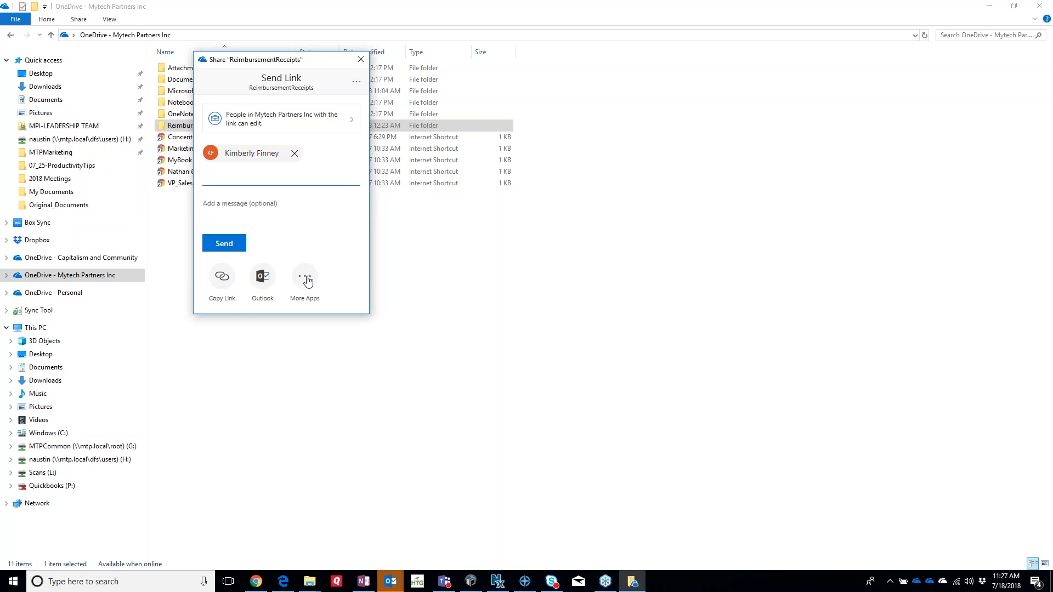
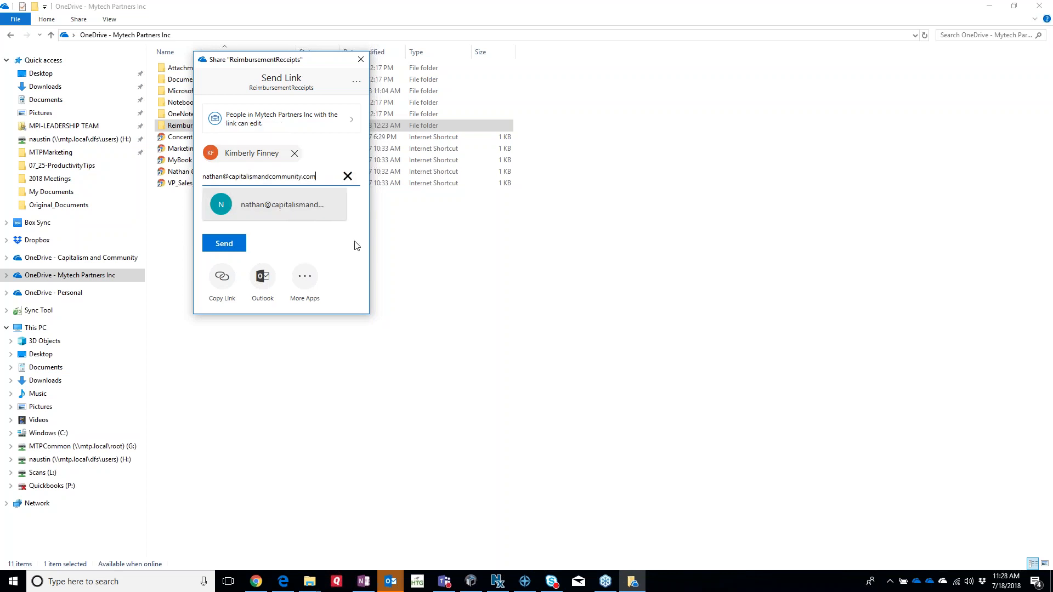
key("Escape")
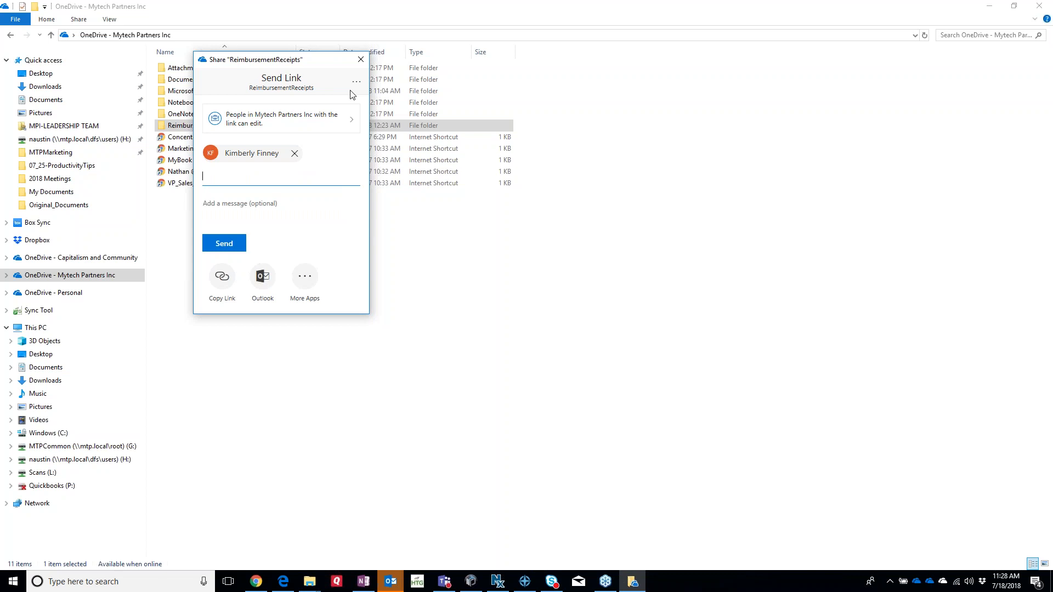
Cancel the ReimbursementReceipts link settings, close the share dialog, and return to Outlook.
left_click(351, 118)
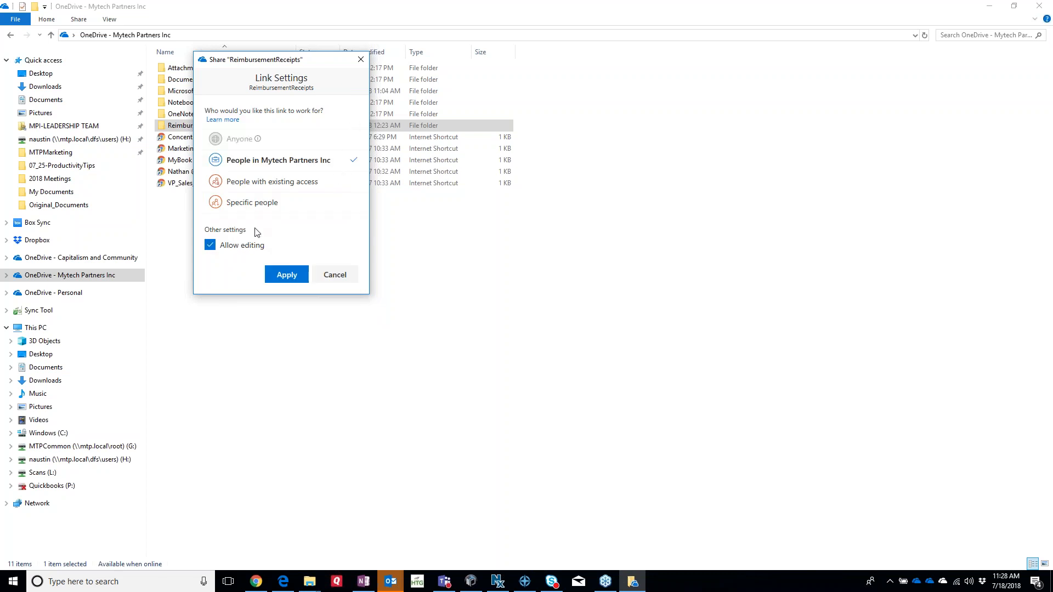
left_click(334, 277)
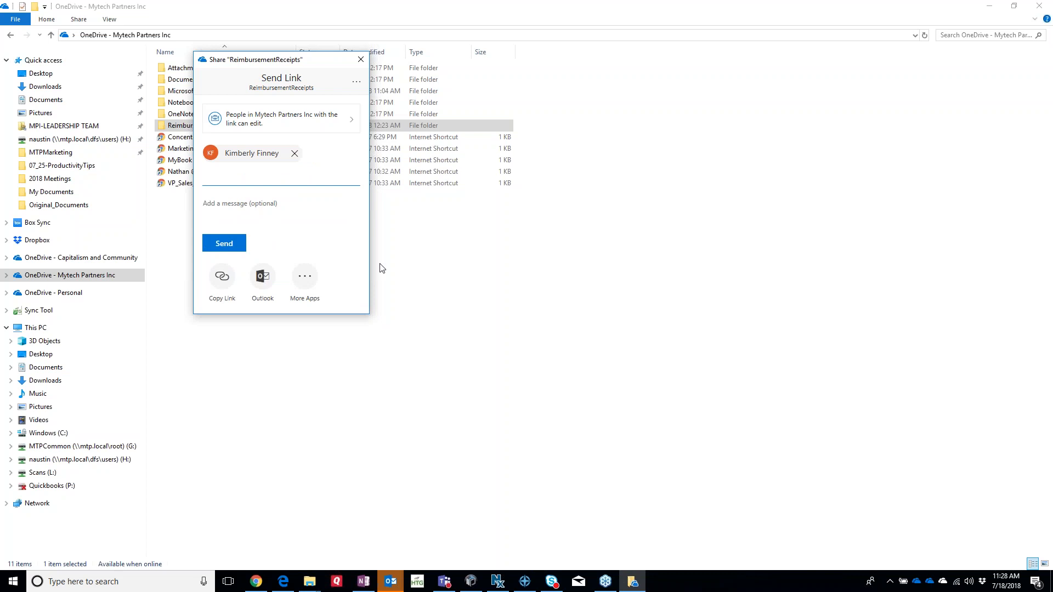
left_click(359, 57)
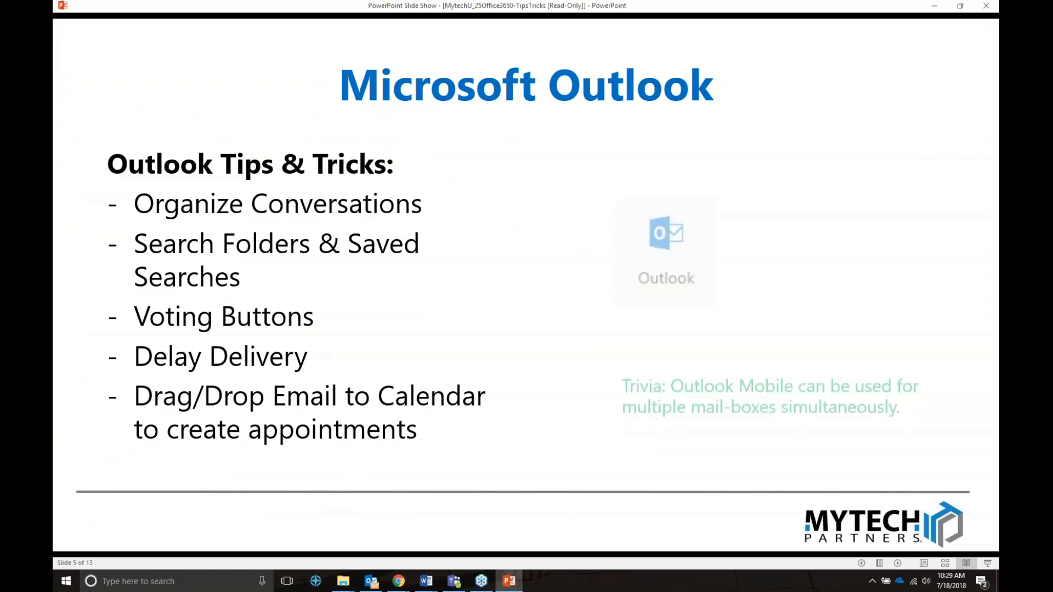
left_click(371, 580)
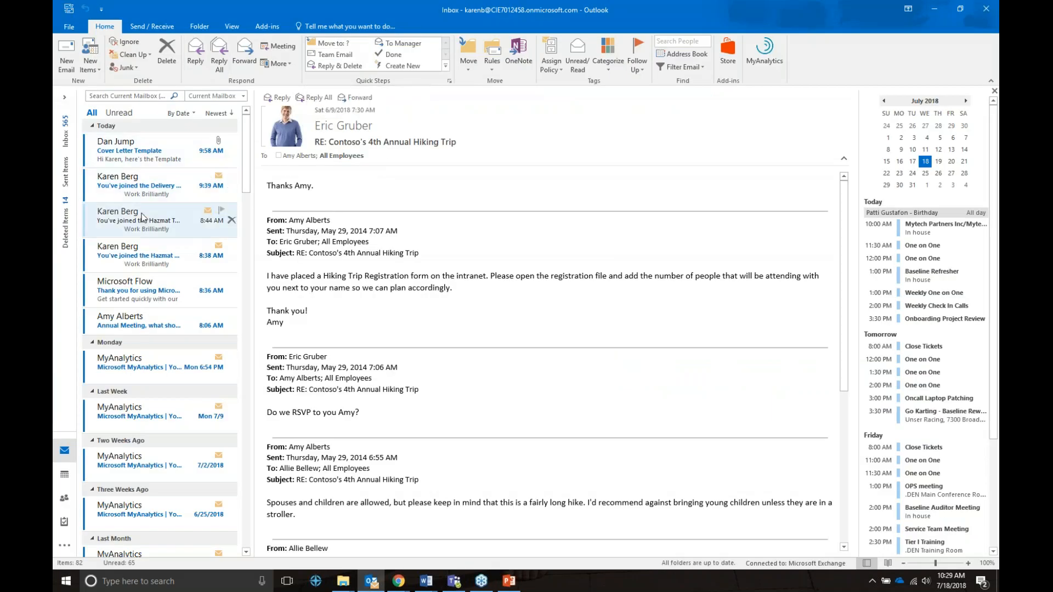
Scroll through the hiking trip thread, then bring up the View ribbon options.
scroll(142, 217, "down", 5)
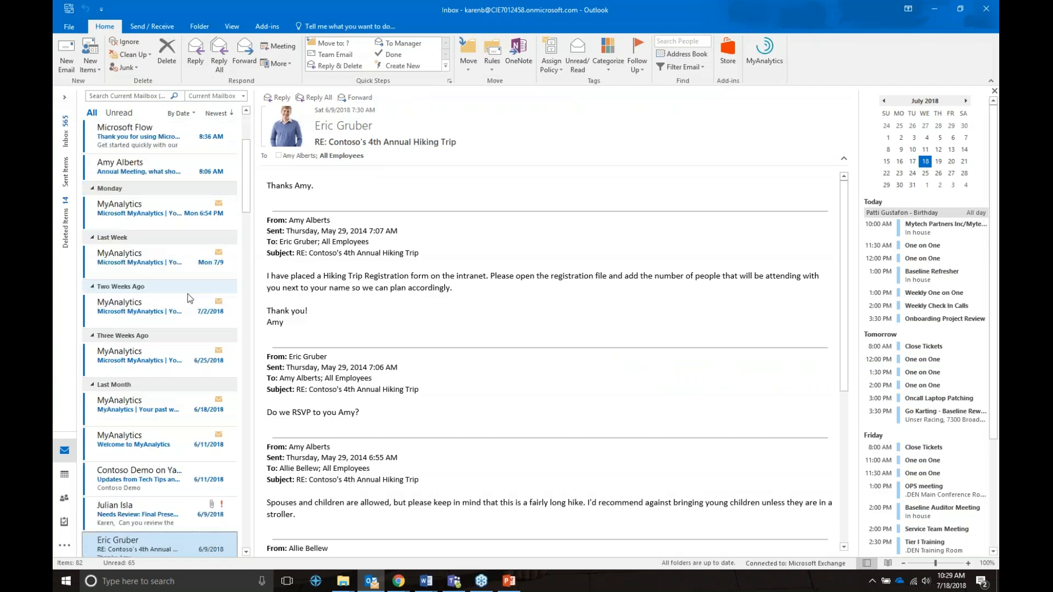
scroll(188, 294, "down", 1)
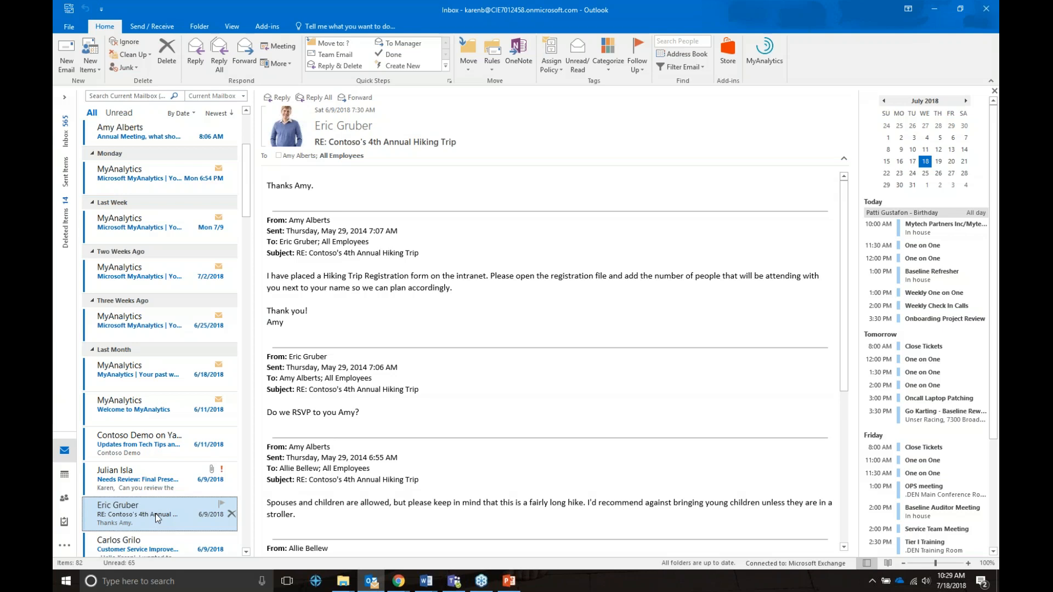
left_click(225, 29)
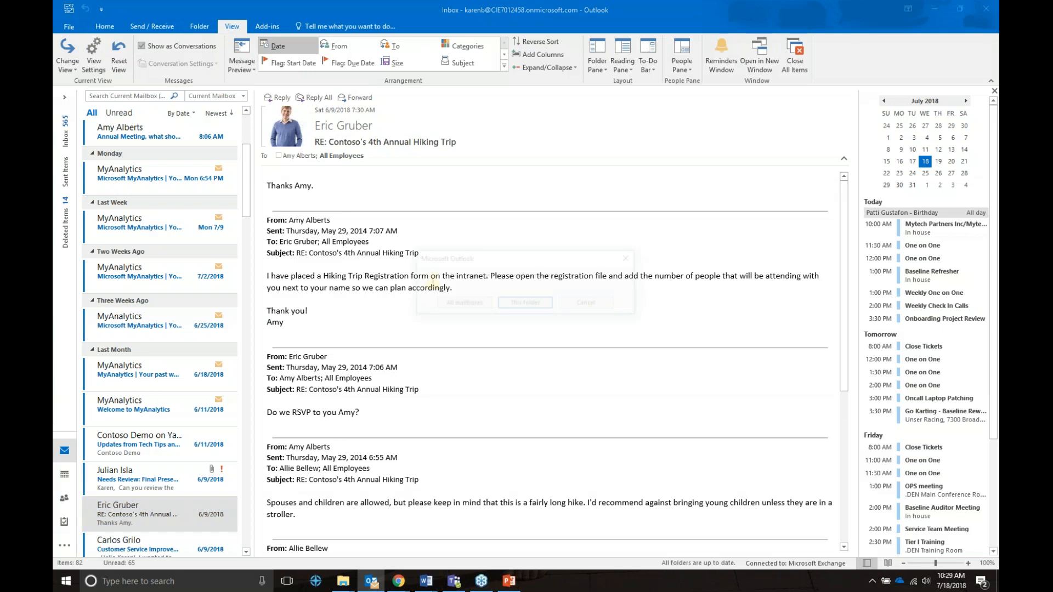
left_click(518, 304)
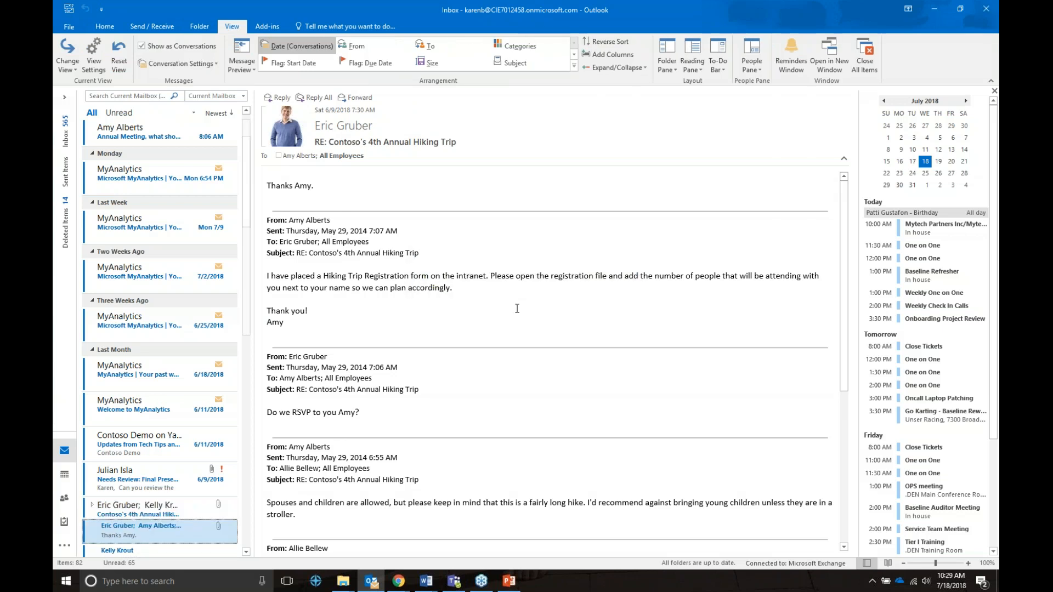
scroll(94, 371, "down", 3)
scroll(94, 371, "down", 1)
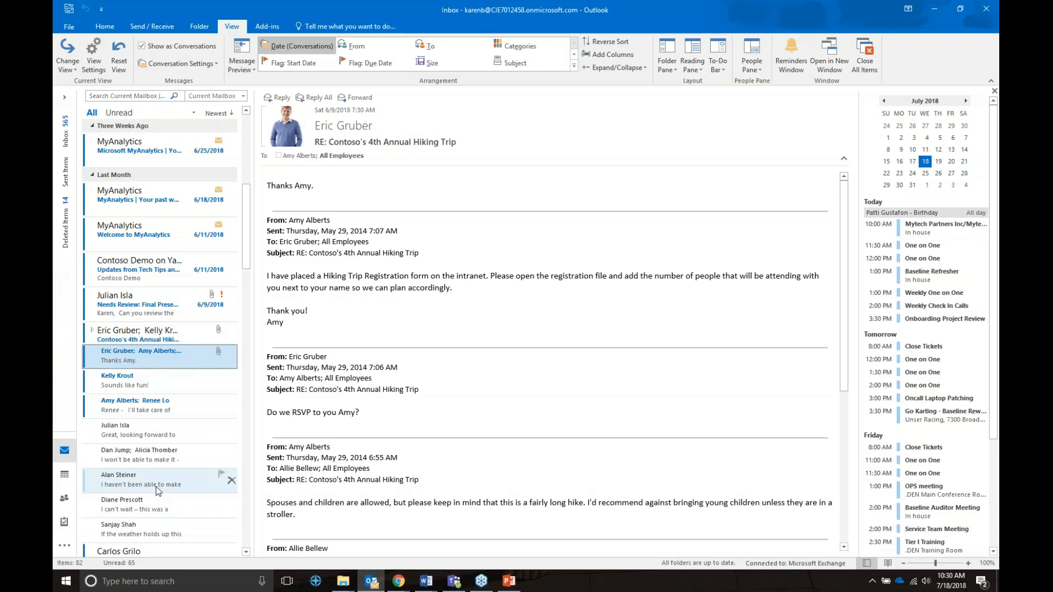
left_click(195, 64)
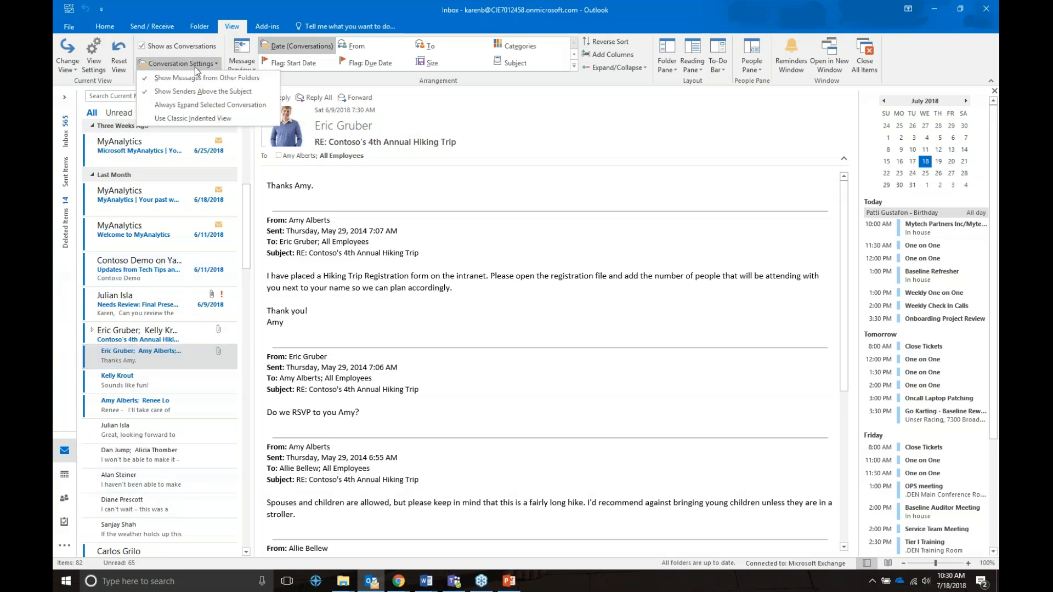
left_click(193, 119)
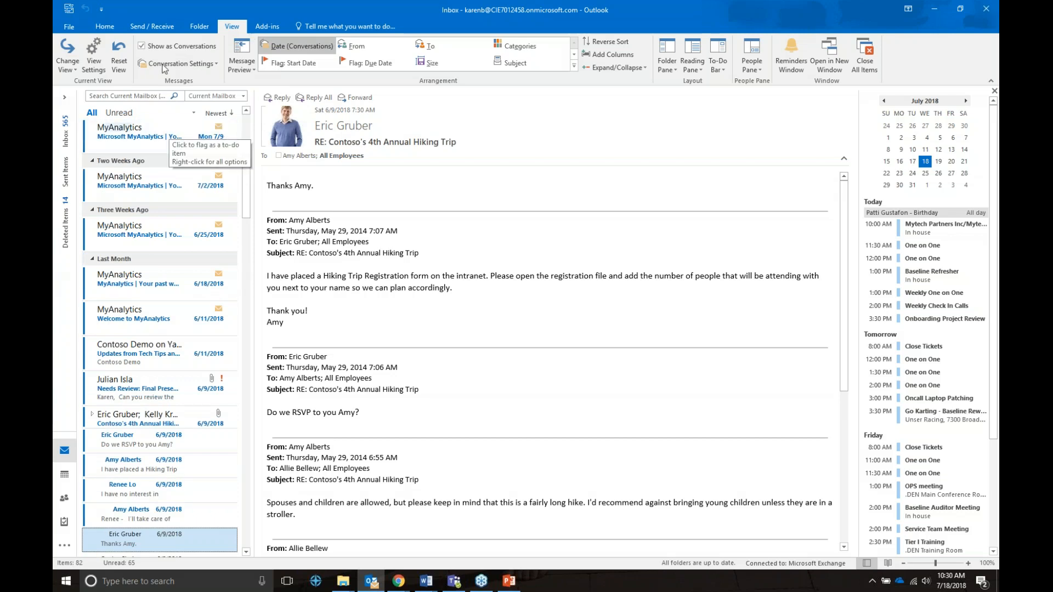
left_click(142, 46)
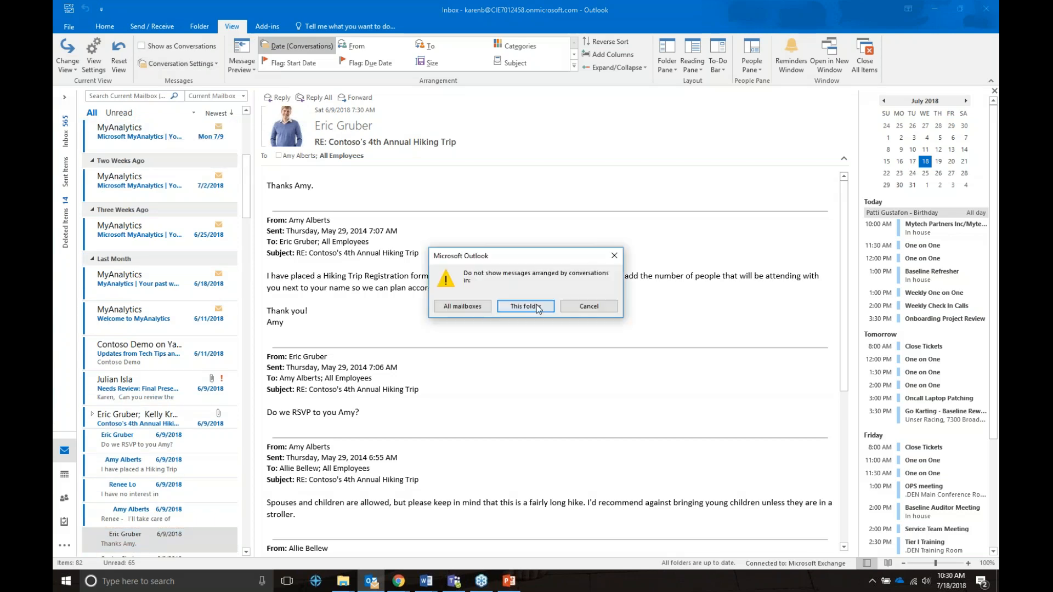
left_click(536, 307)
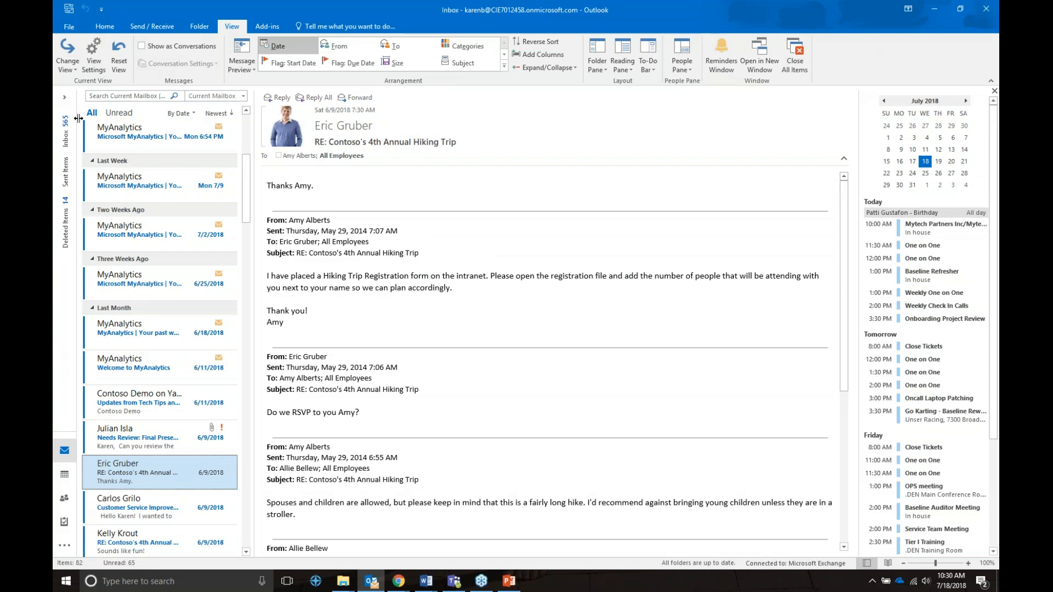
Add a 'Mail with attachments' search folder from the Search Folders right-click menu.
left_click(64, 97)
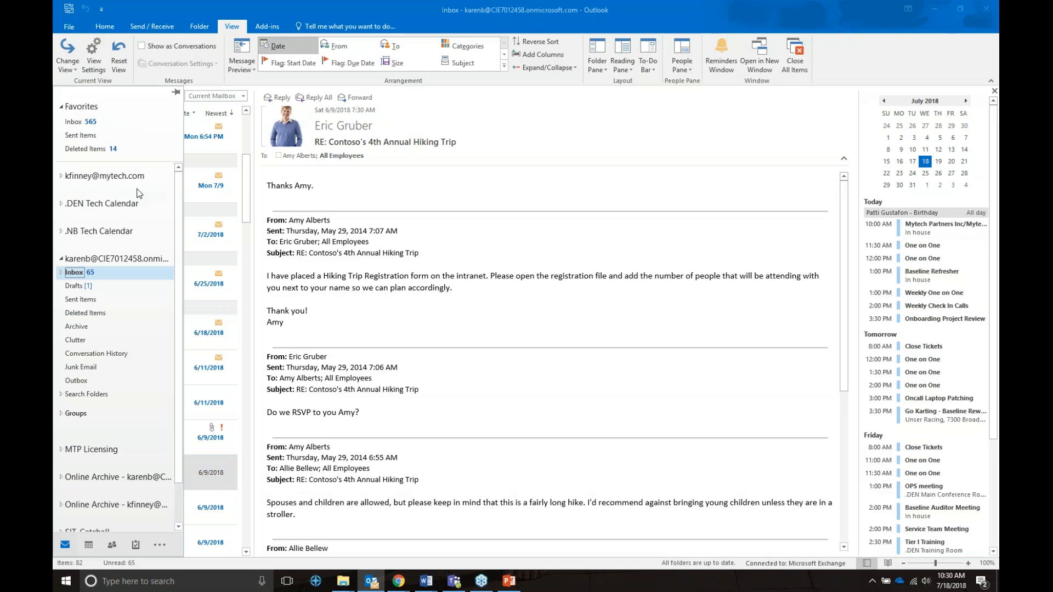
key("Escape")
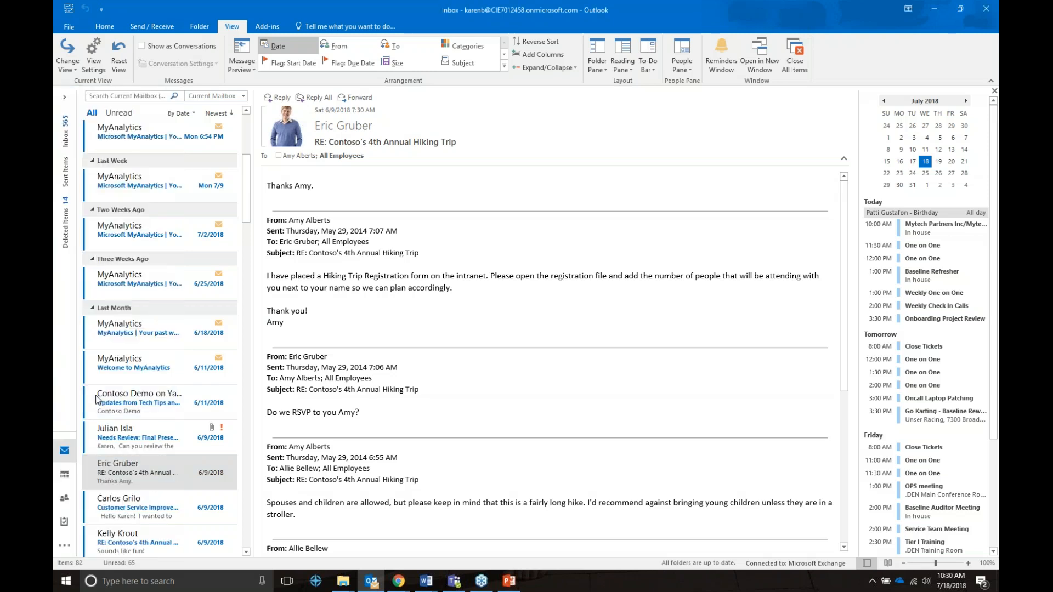
left_click(64, 97)
right_click(94, 392)
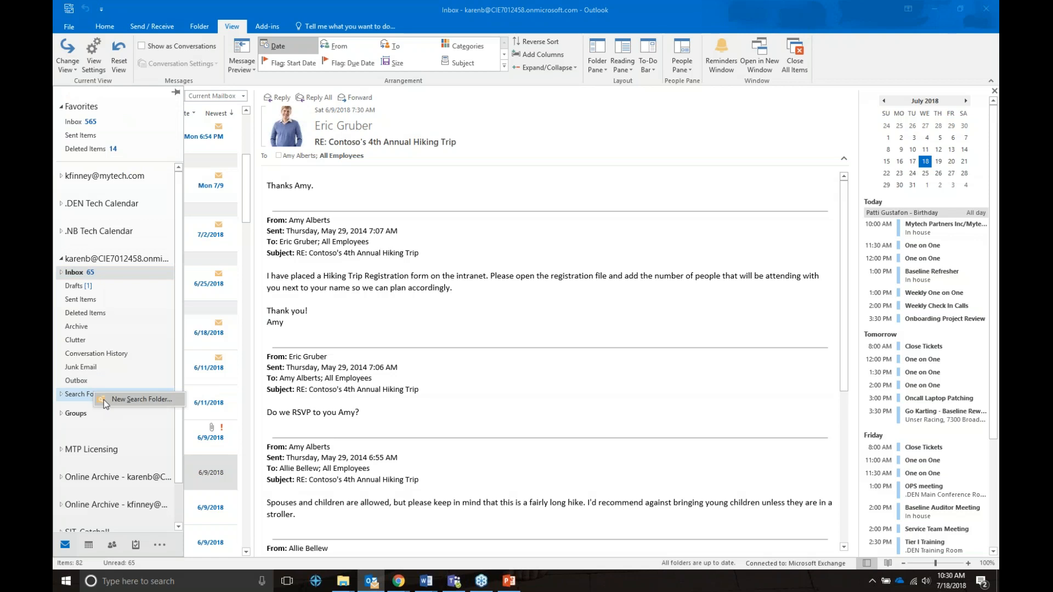
left_click(114, 399)
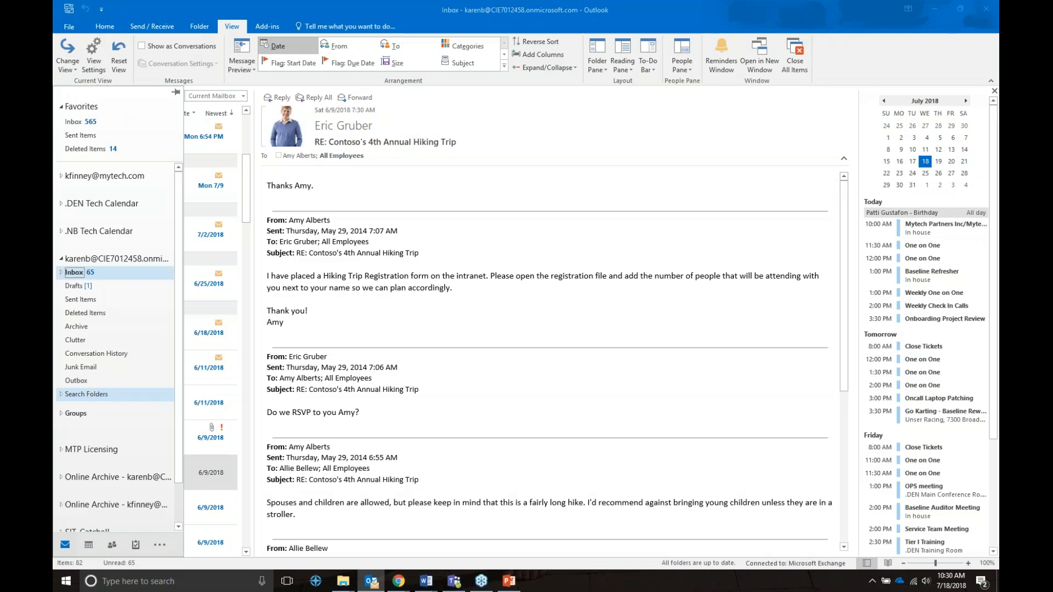
scroll(606, 251, "down", 2)
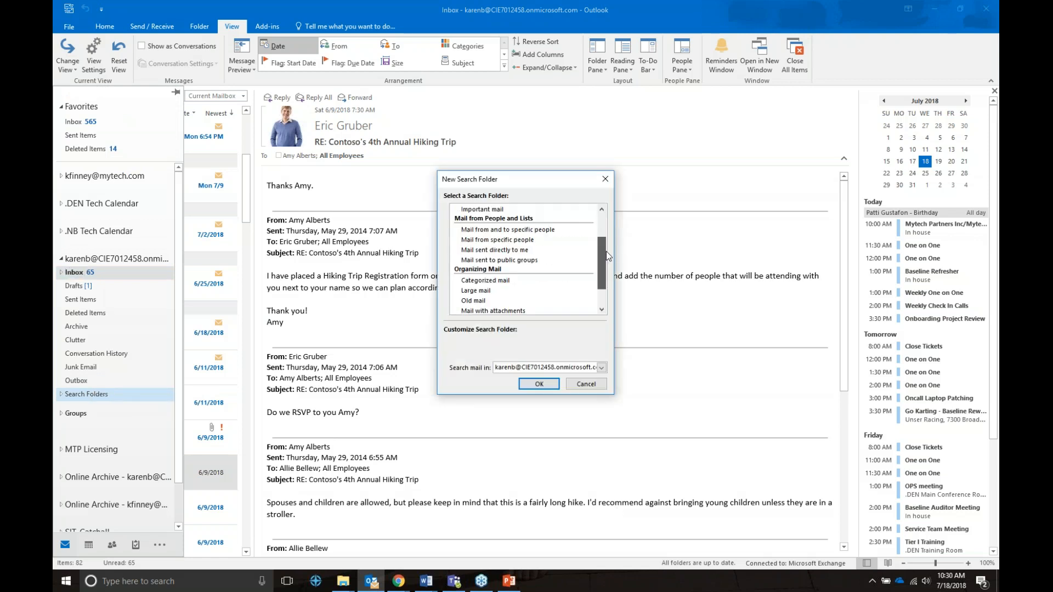
scroll(606, 252, "down", 2)
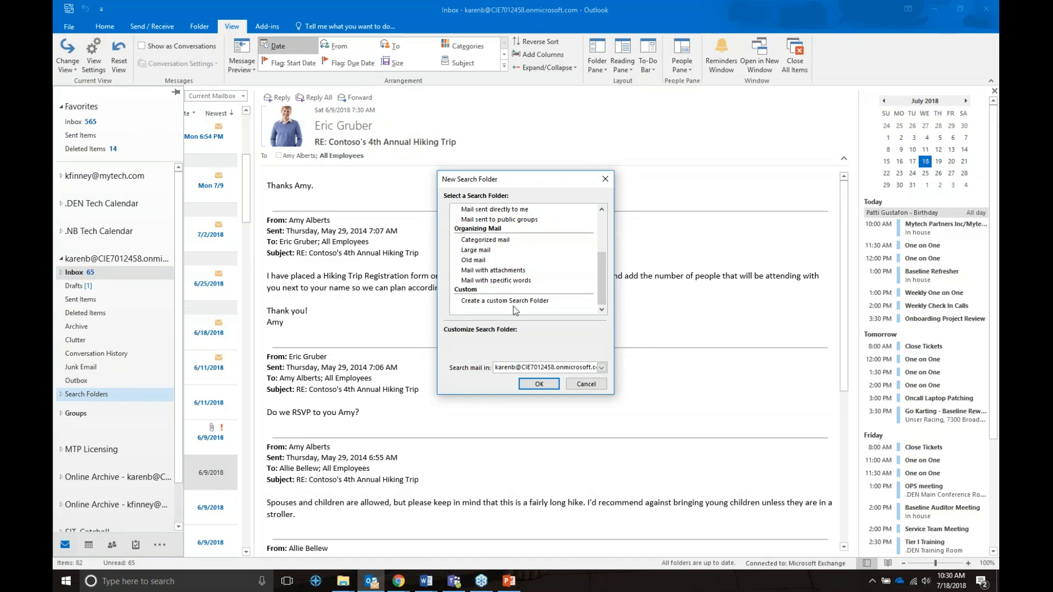
left_click(519, 272)
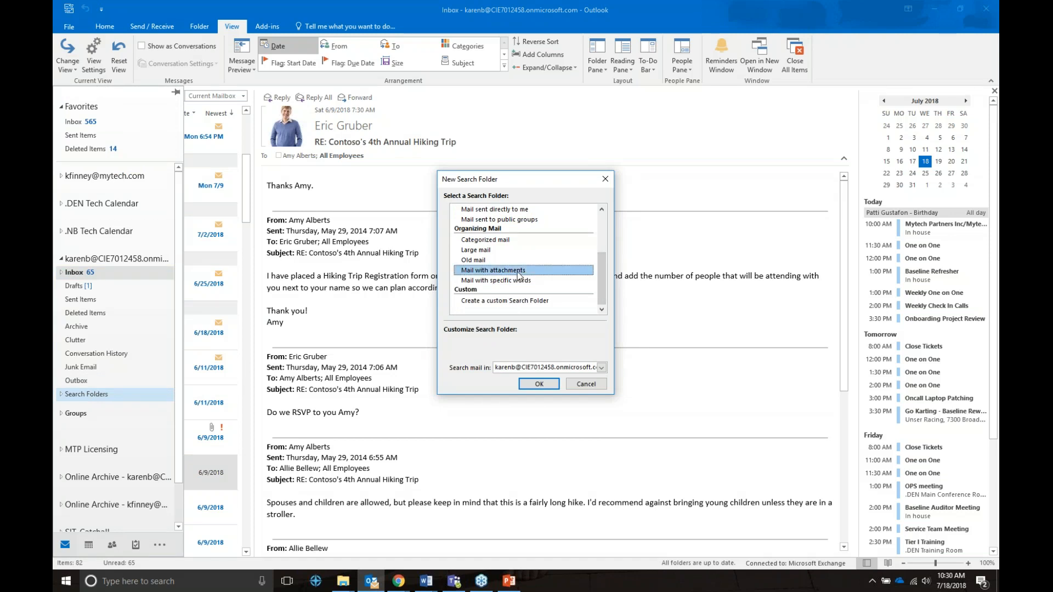
left_click(541, 387)
left_click(542, 386)
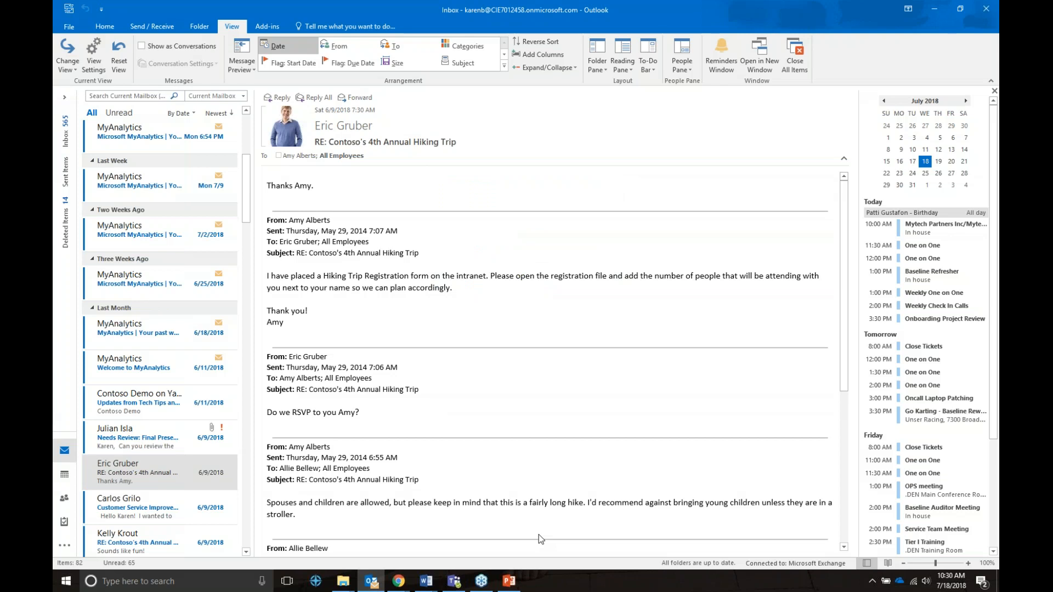
View the With Attachments folder, then replace Approve;Reject voting choices with 'Yes;eh ok'.
left_click(65, 98)
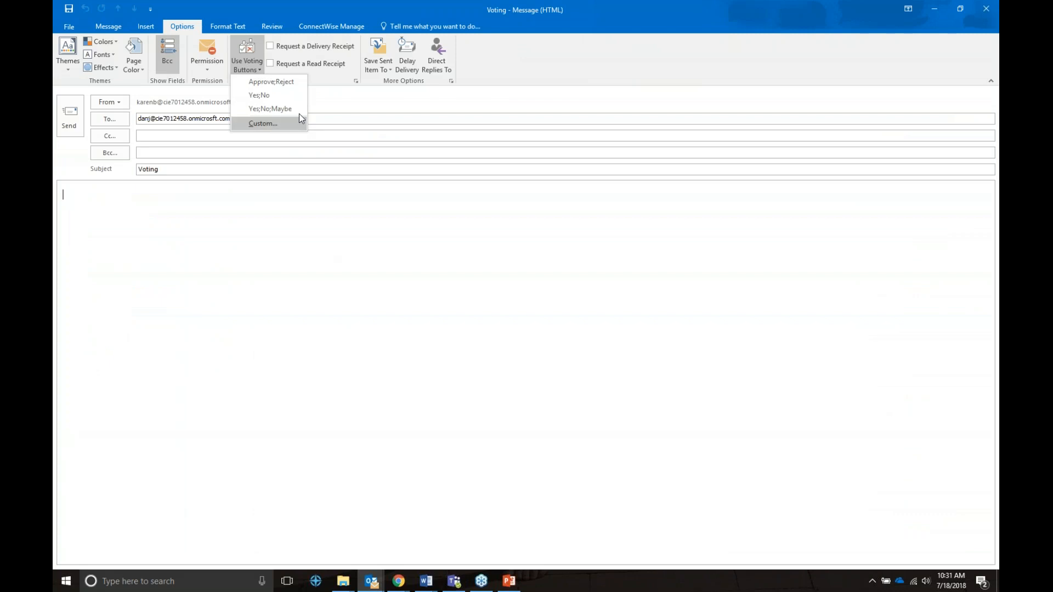
left_click(299, 115)
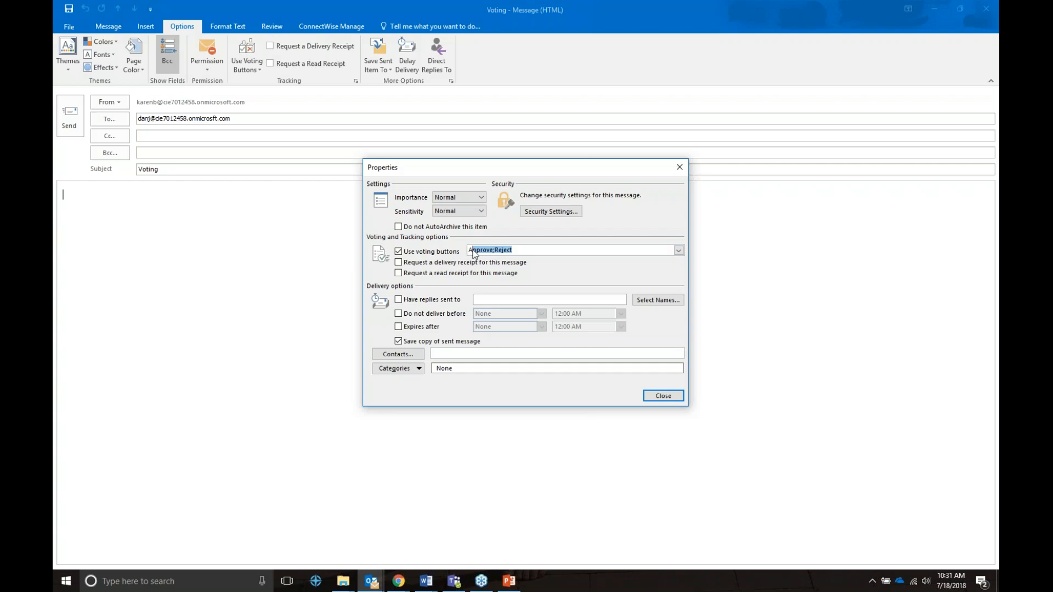
key("BackSpace")
type("Yes;eh ok;no")
left_click(649, 399)
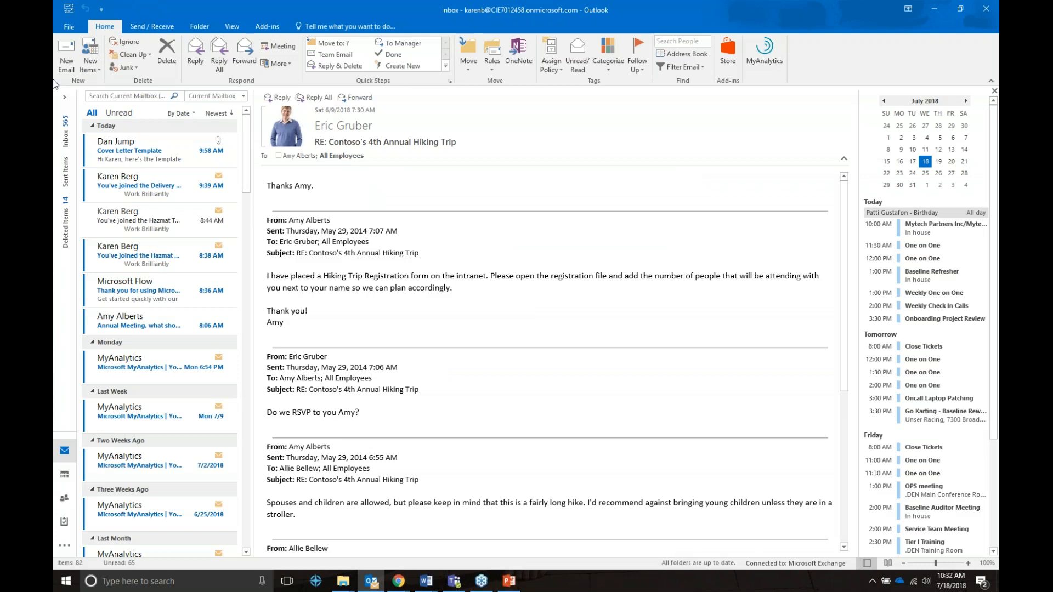
left_click(66, 55)
left_click(182, 26)
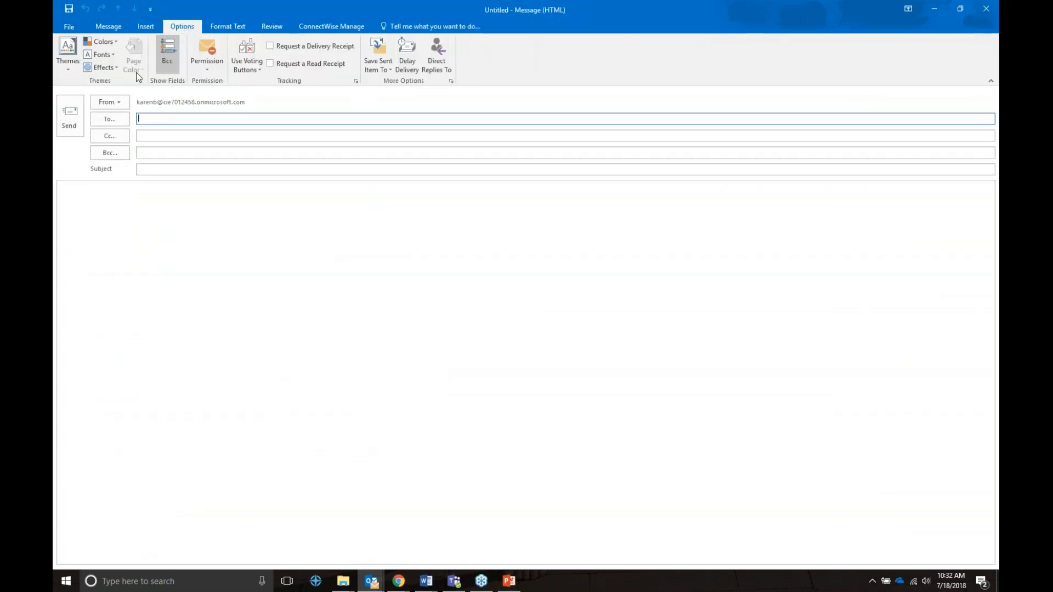
left_click(410, 68)
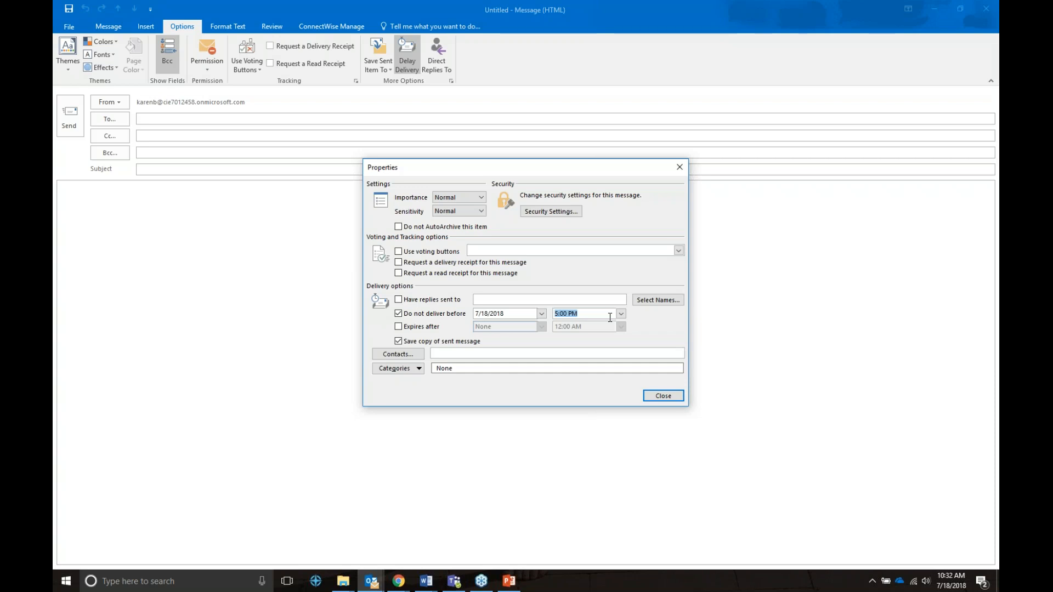
left_click(671, 397)
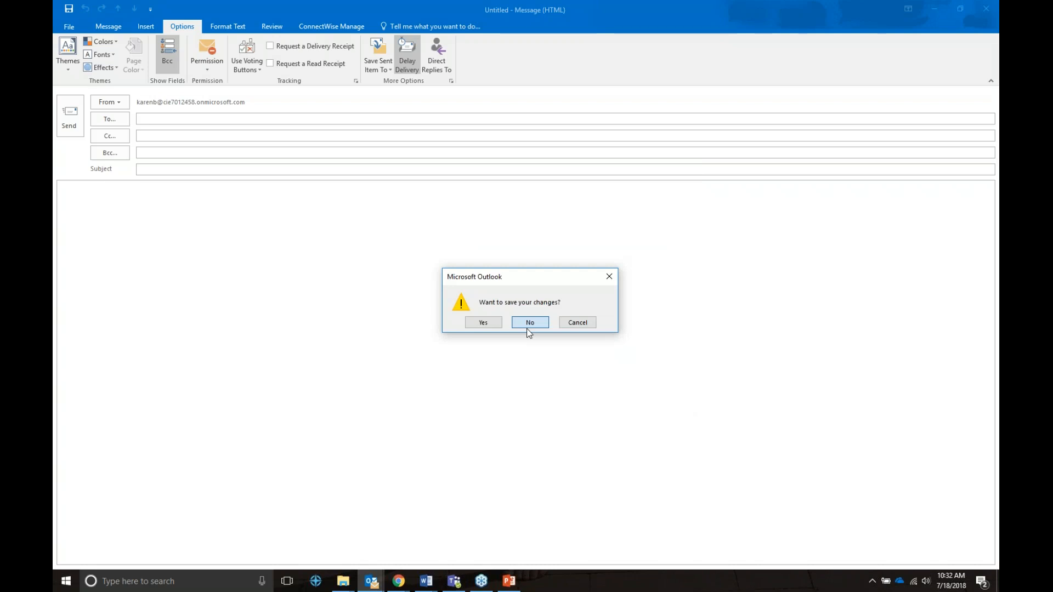
left_click(529, 323)
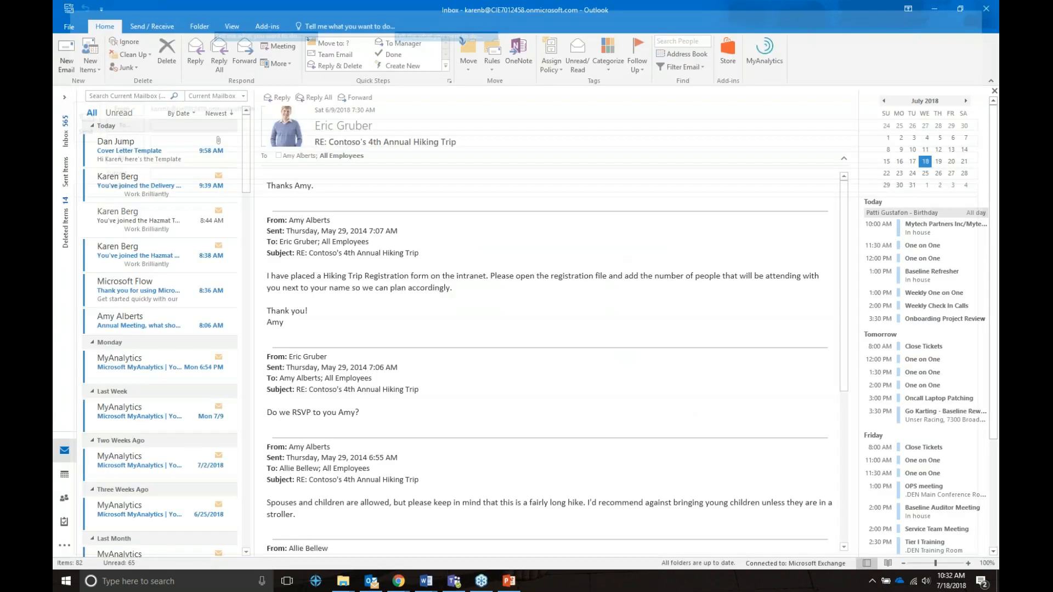
Turn the Delivery Process Development welcome email into a calendar appointment, then a meeting invitation.
left_click(159, 185)
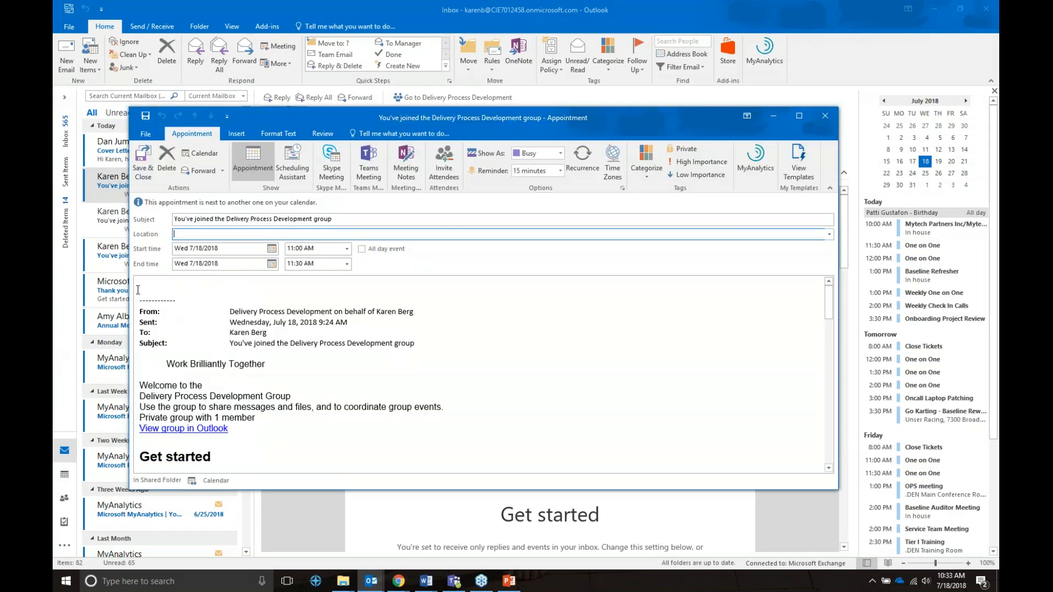
left_click(138, 290)
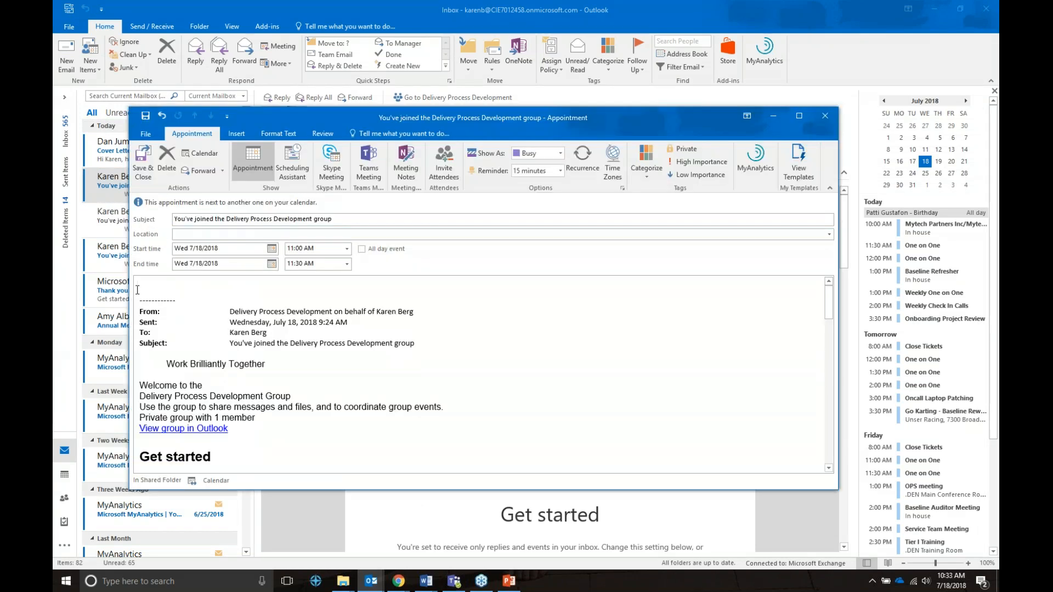
key("ctrl+a")
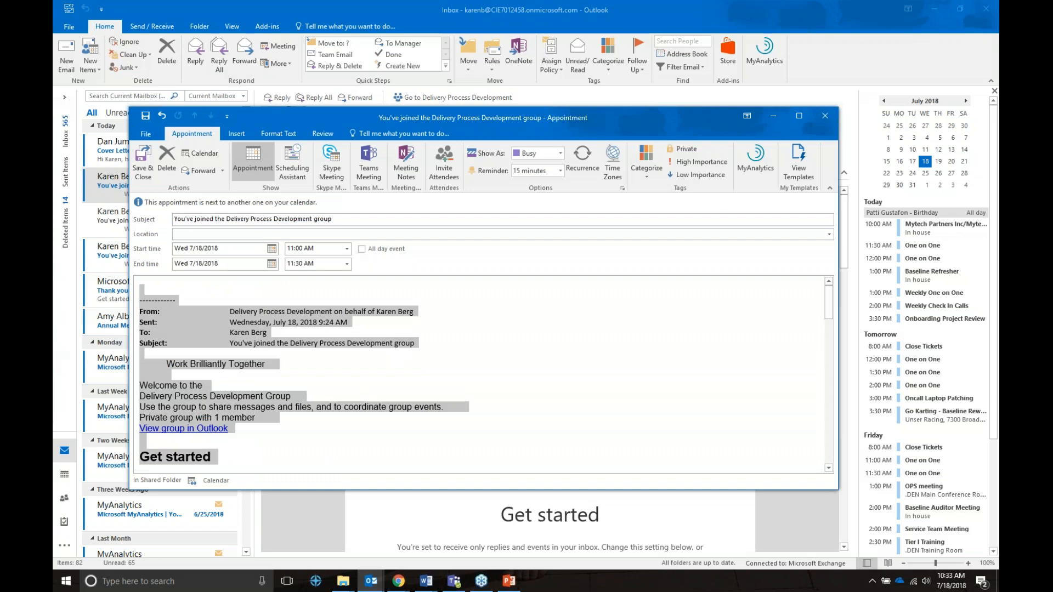
scroll(483, 373, "down", 10)
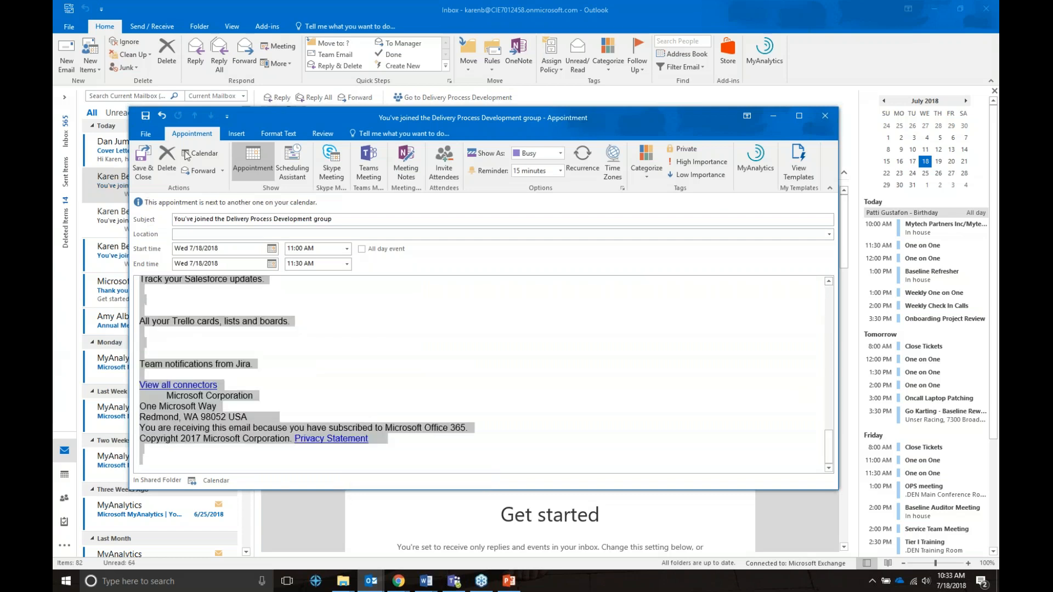
left_click(444, 163)
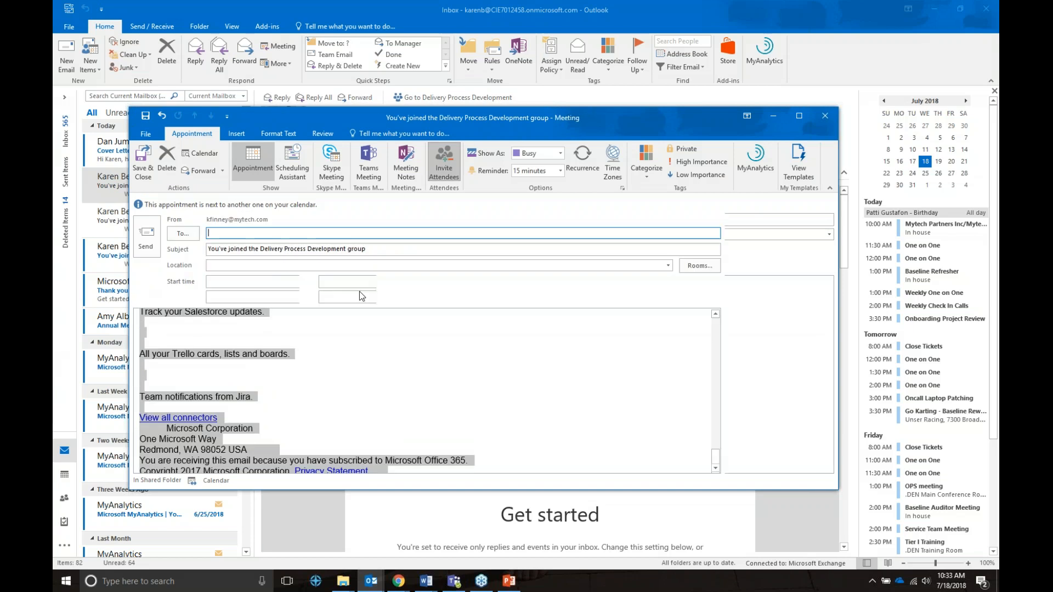
Close the meeting window and advance the slide show to the Microsoft Teams slide.
left_click(822, 116)
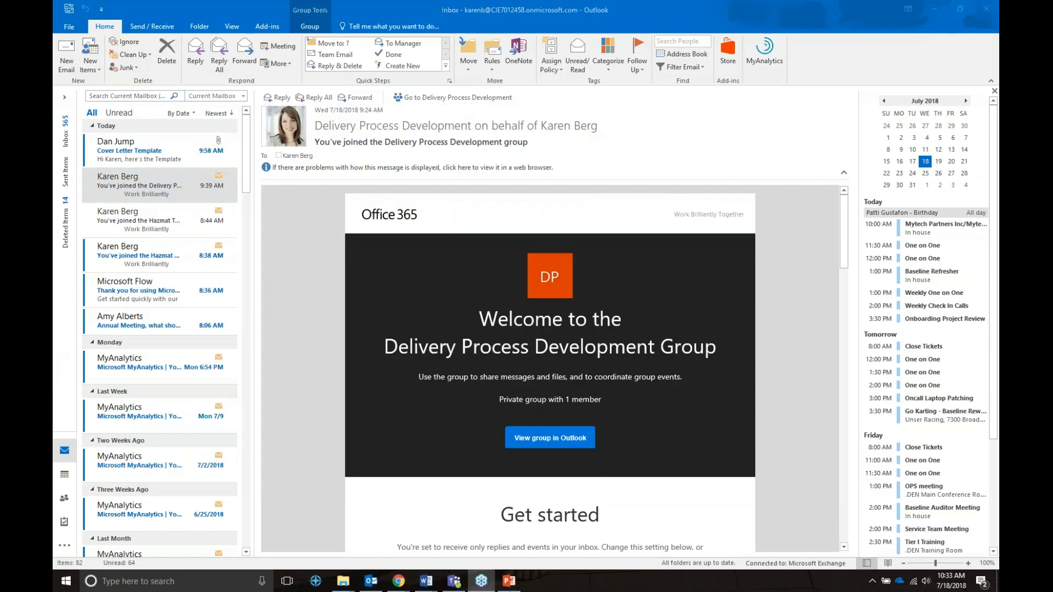
left_click(506, 582)
left_click(557, 325)
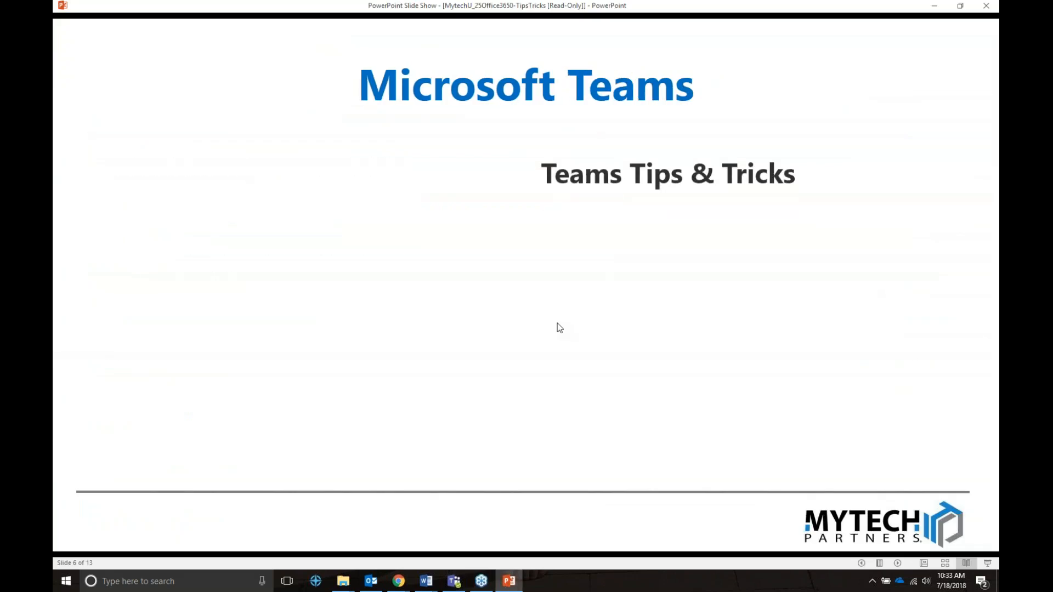
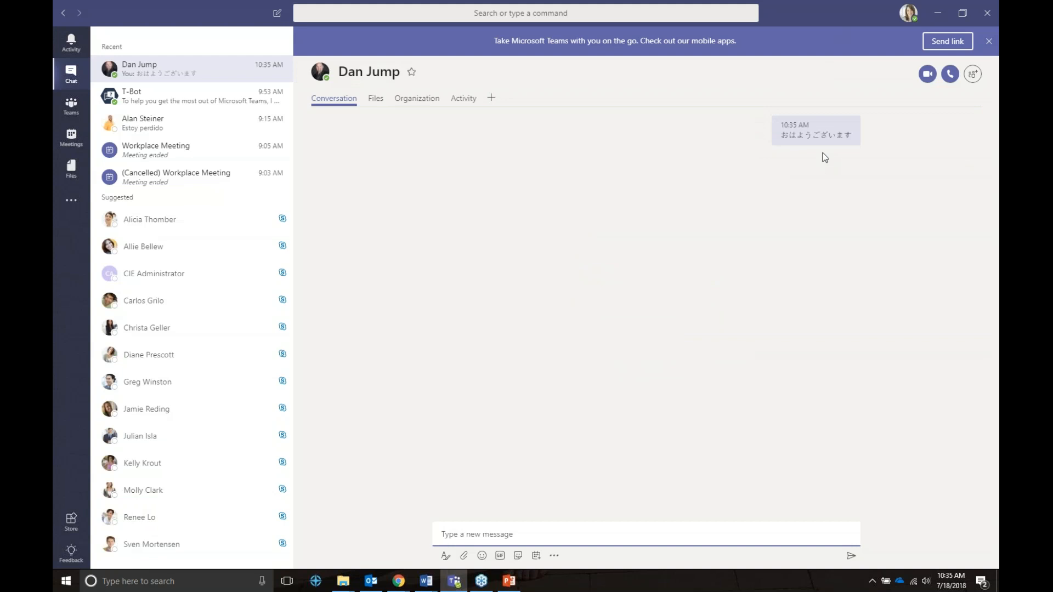
Close the sent message's actions menu and dismiss the Teams mobile-apps promotion banner.
mouse_move(849, 124)
left_click(823, 125)
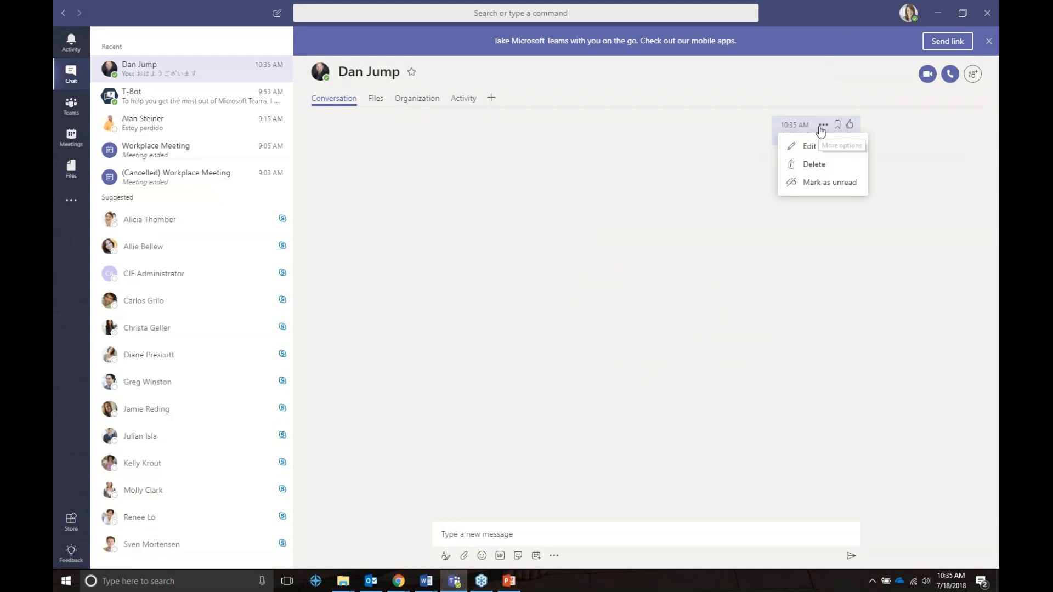
left_click(810, 184)
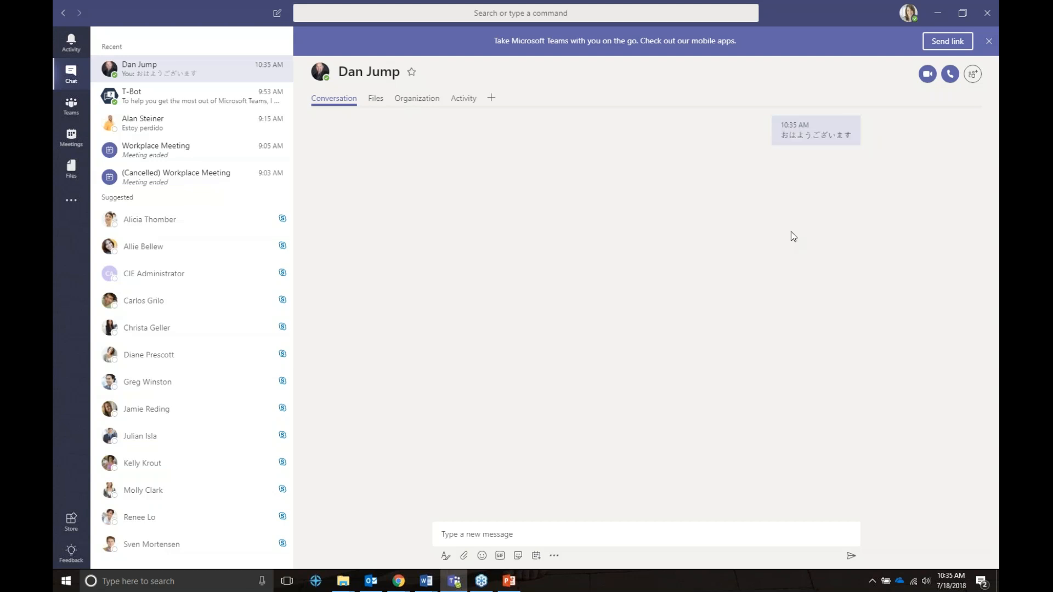
left_click(988, 41)
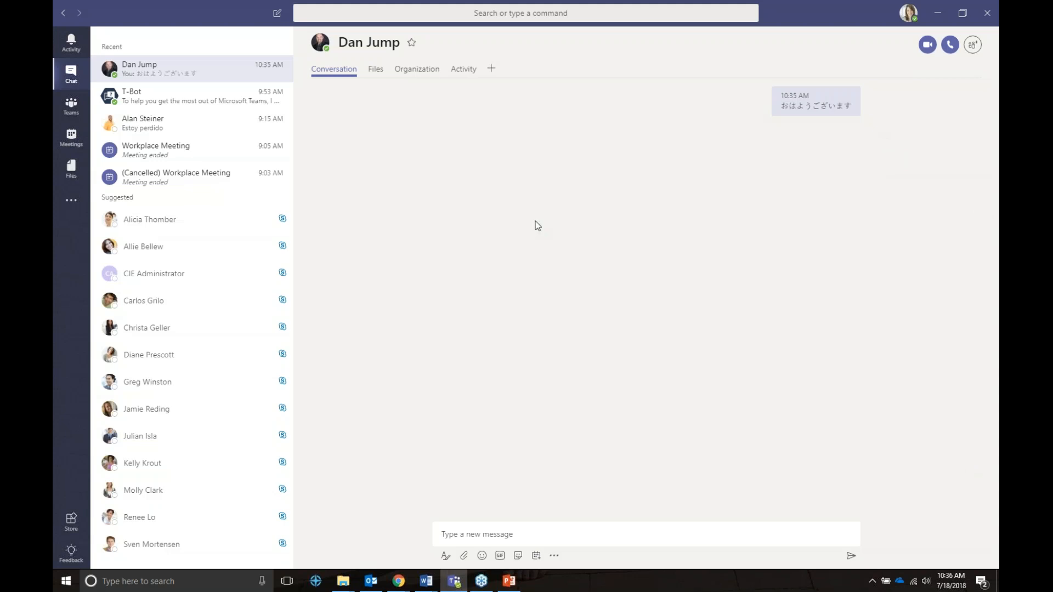
Send 'Please copy and paste the previous message back to me' and open the reply's actions.
left_click(522, 535)
type("Please copy ")
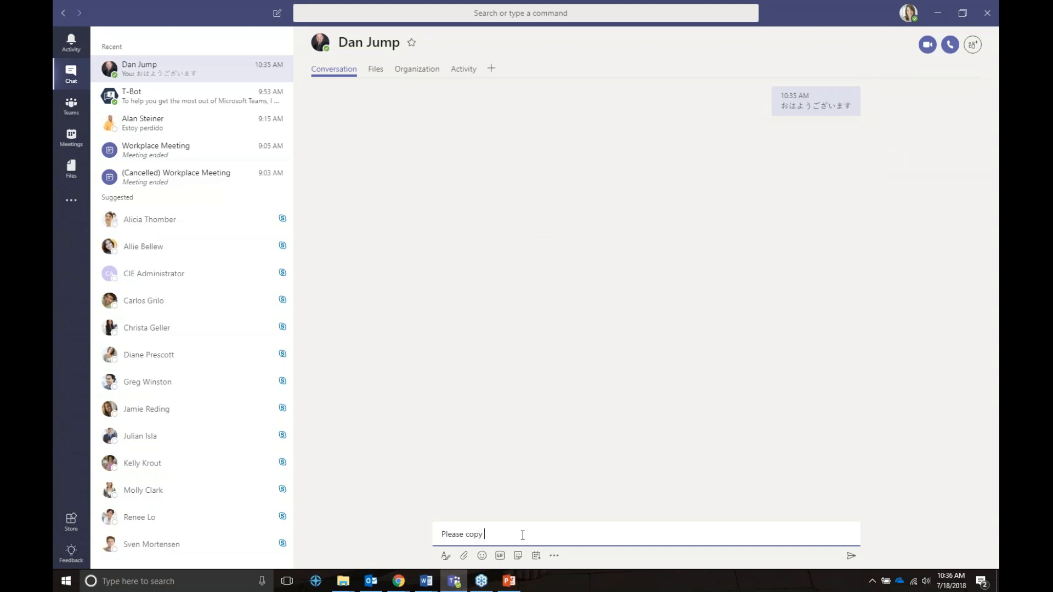
type("and paste the previous message back to me")
key("Return")
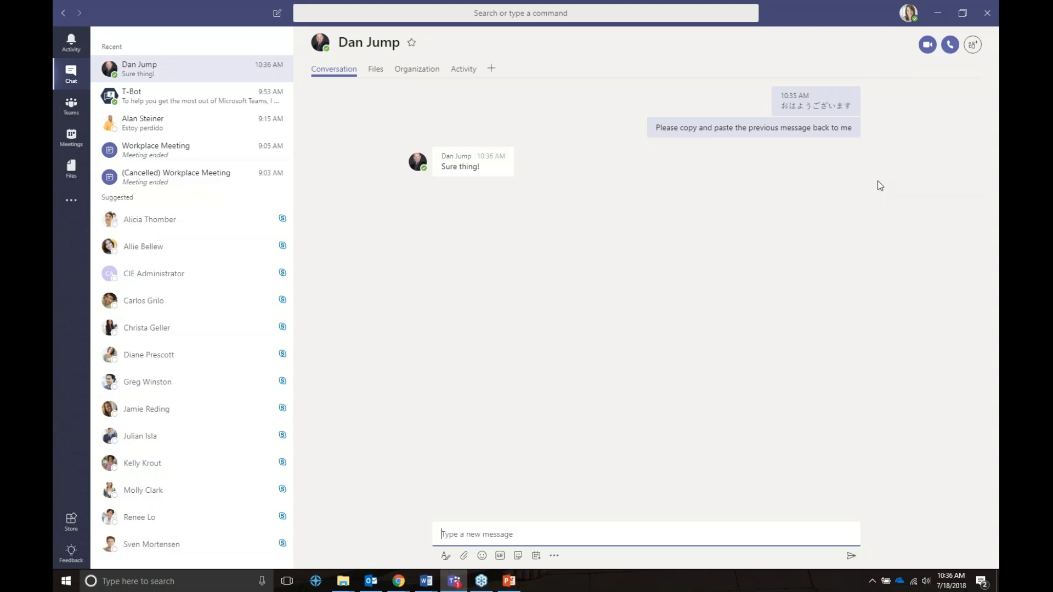
left_click(485, 189)
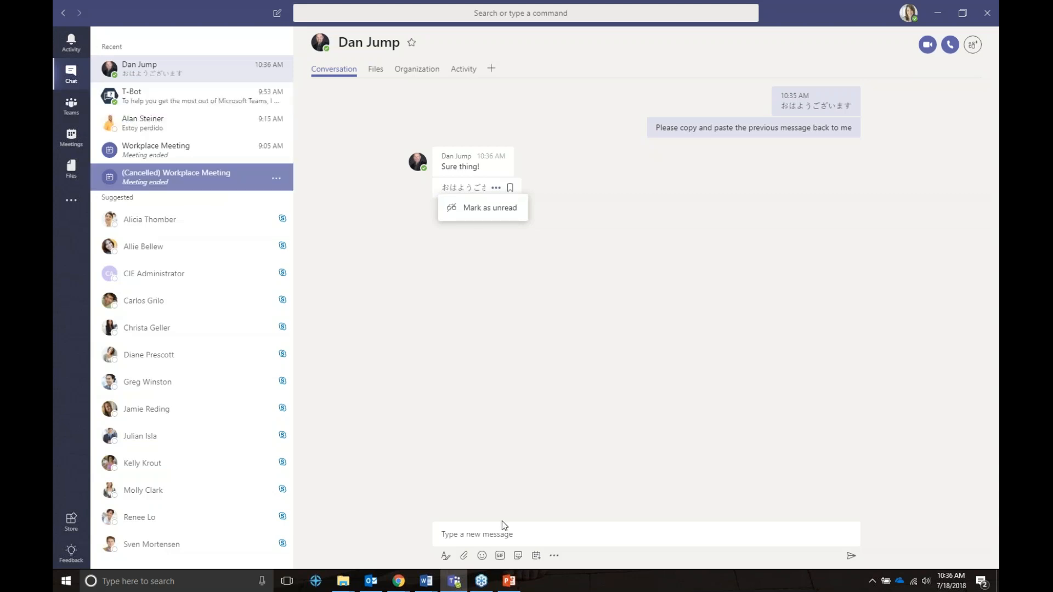
Attach Contoso_Online_Presales_Report_M400.xlsx from OneDrive Documents to the Teams chat.
left_click(507, 583)
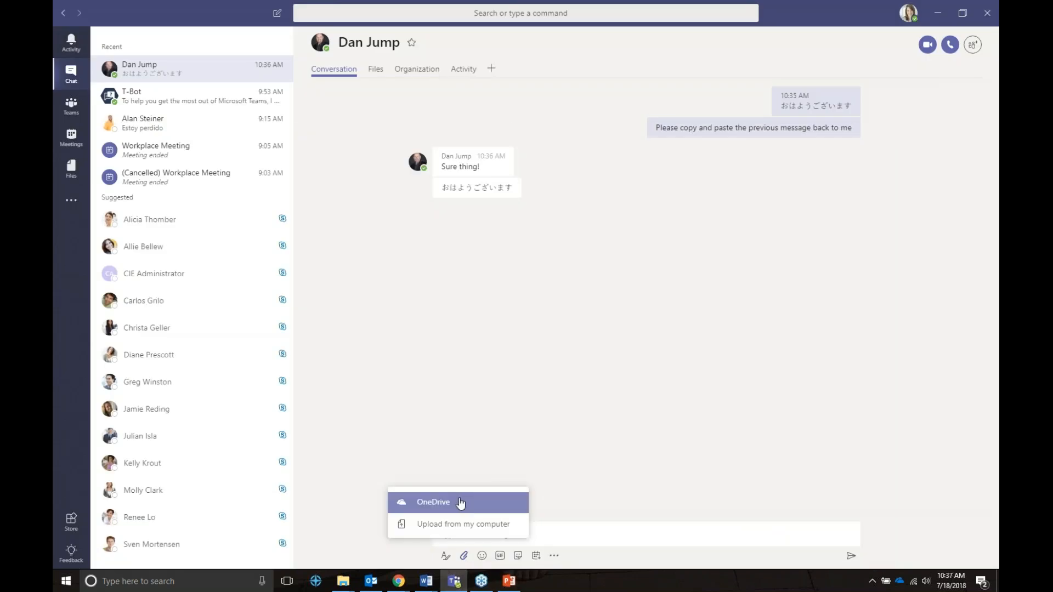
left_click(460, 504)
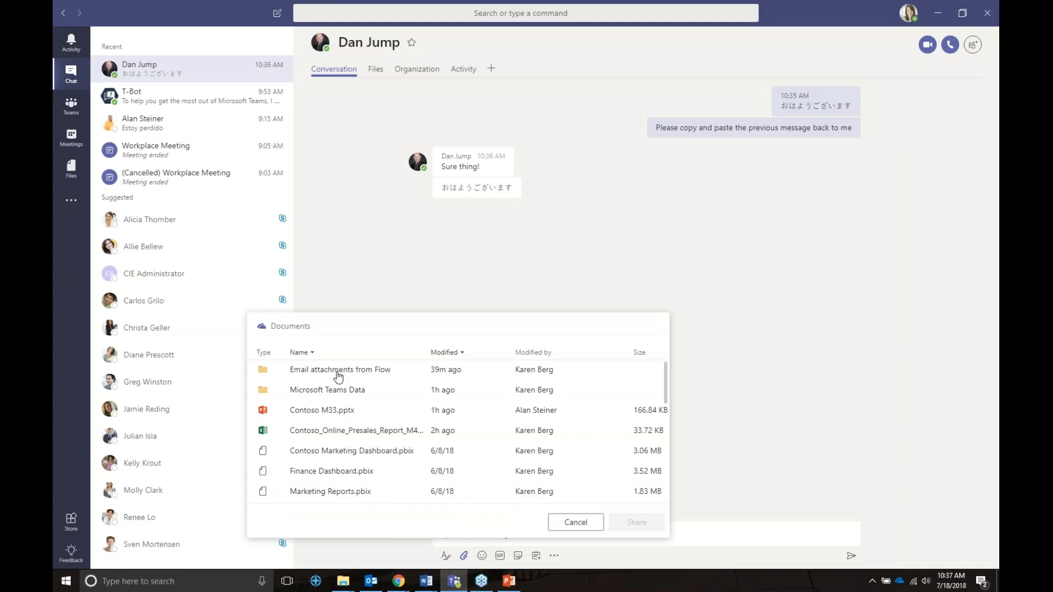
left_click(335, 434)
left_click(636, 522)
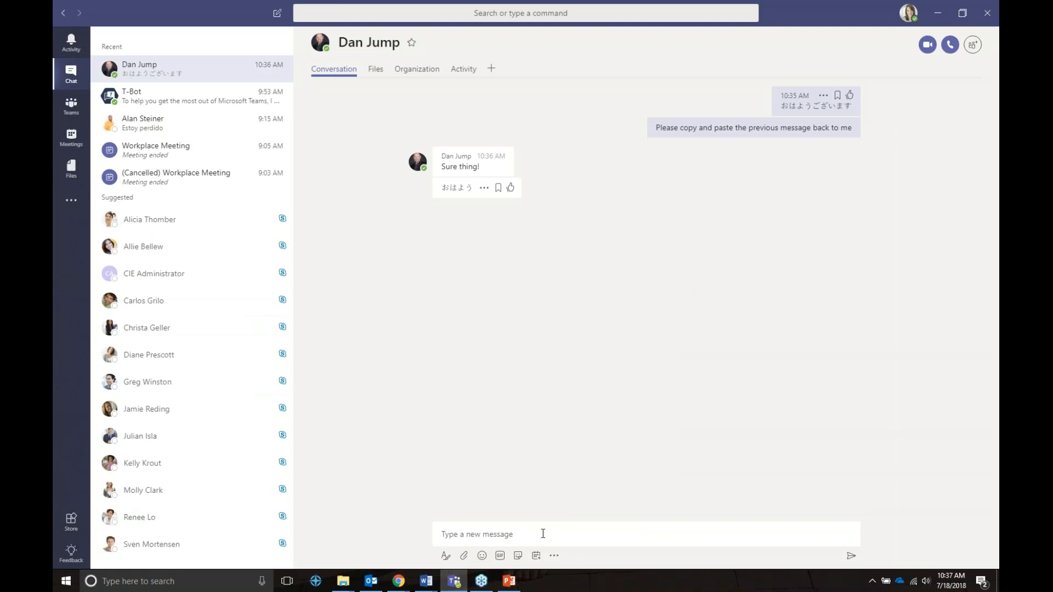
left_click(543, 538)
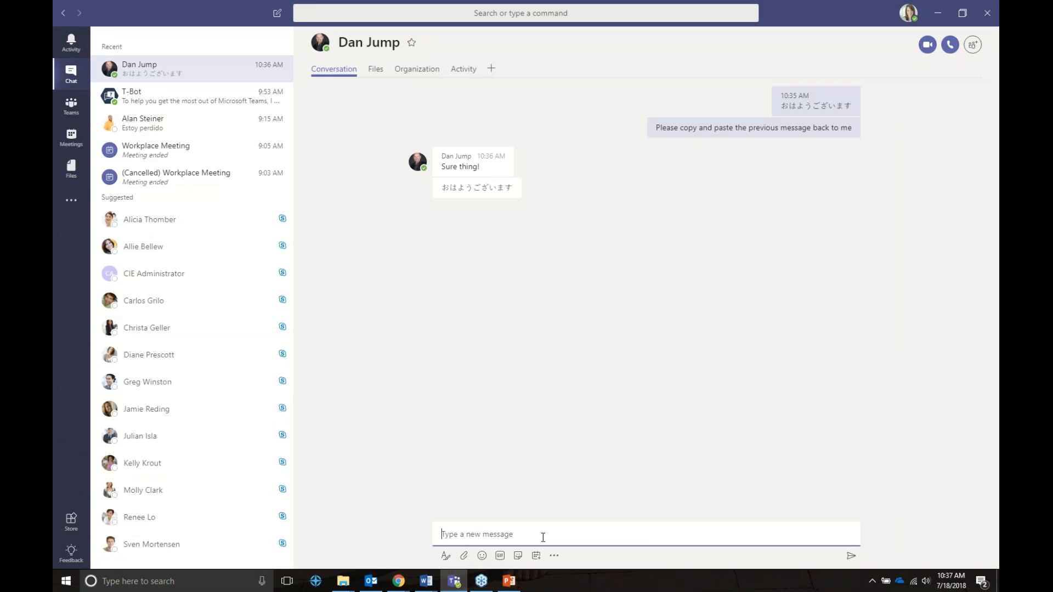
left_click(464, 556)
left_click(460, 509)
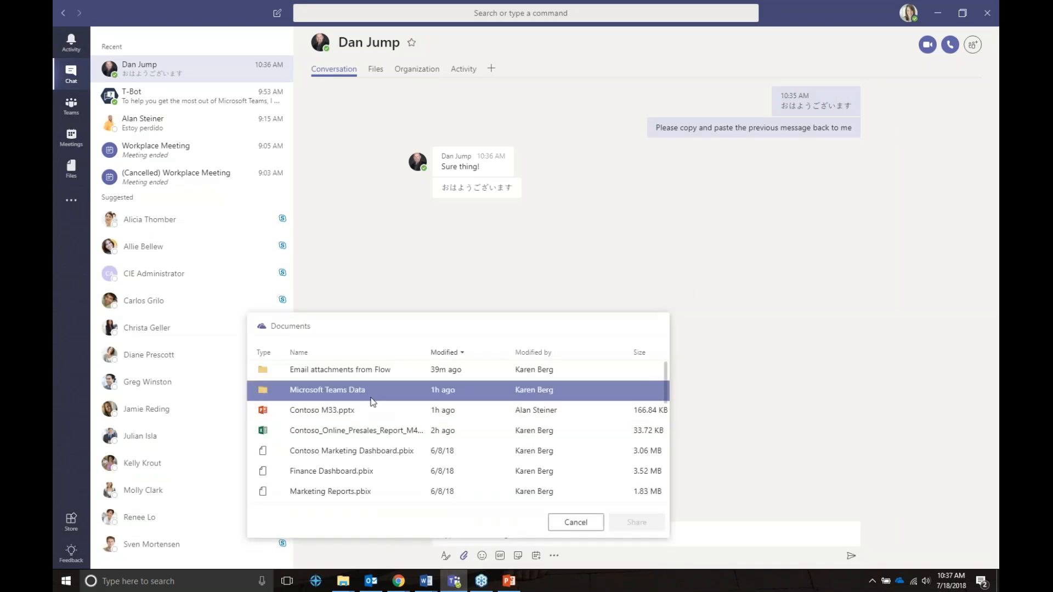
double_click(335, 427)
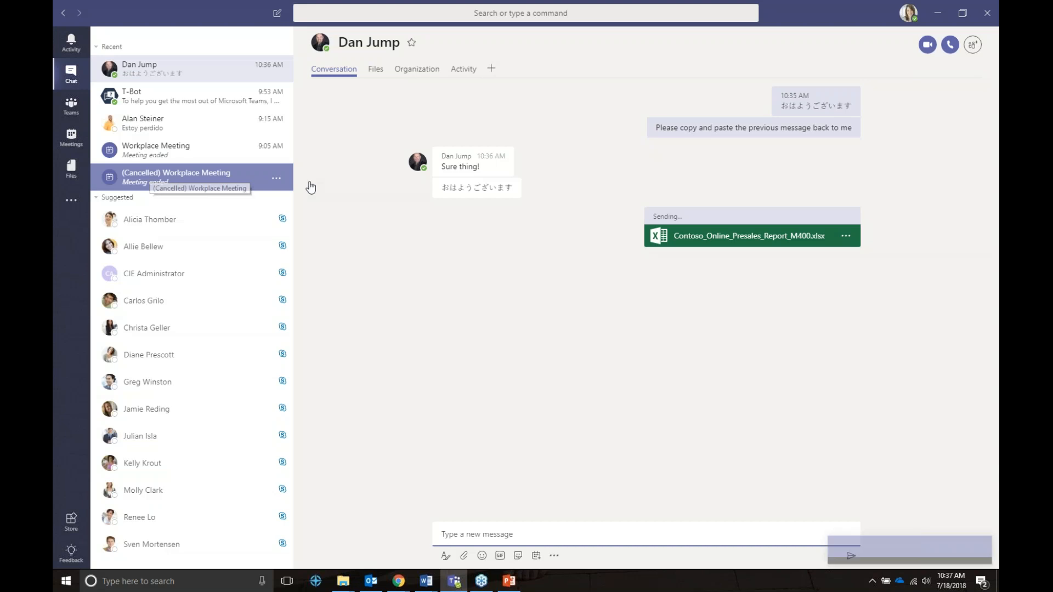
Open the presales workbook from recent files for editing and enter 'new data' in M10.
left_click(72, 171)
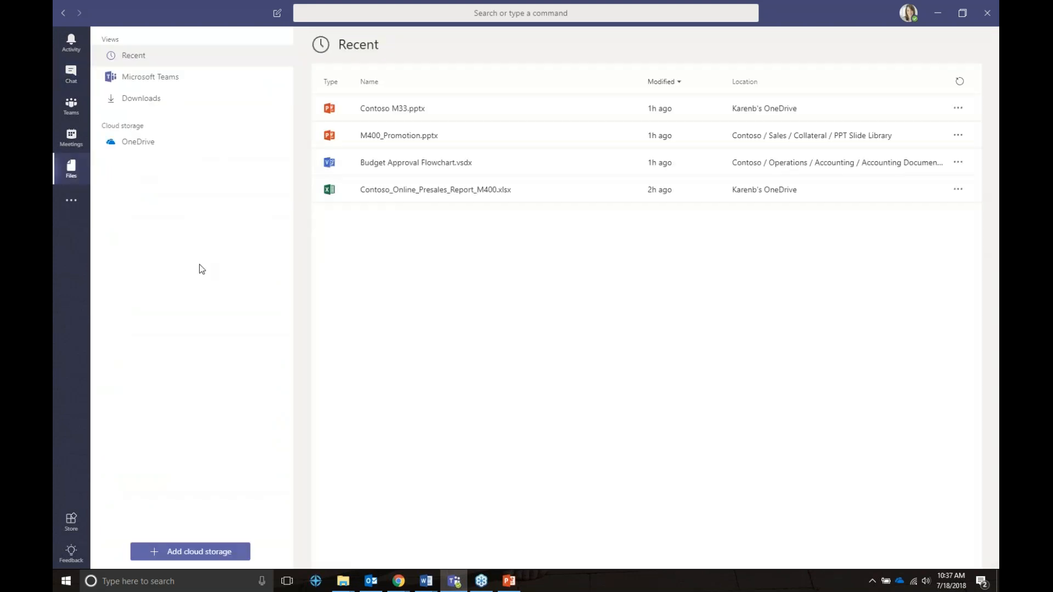
left_click(411, 192)
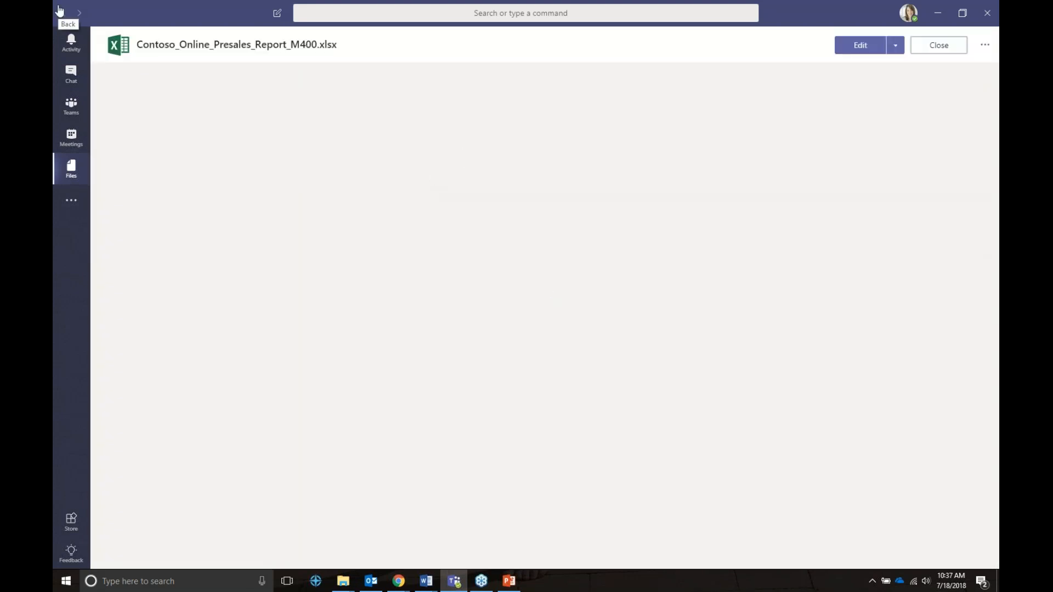
left_click(853, 48)
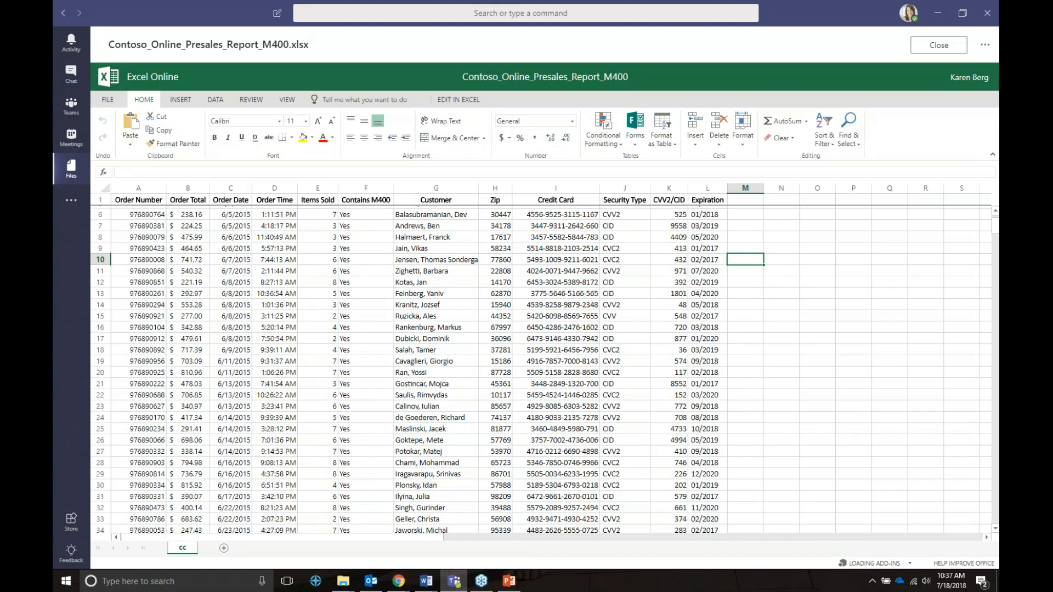
type("new data")
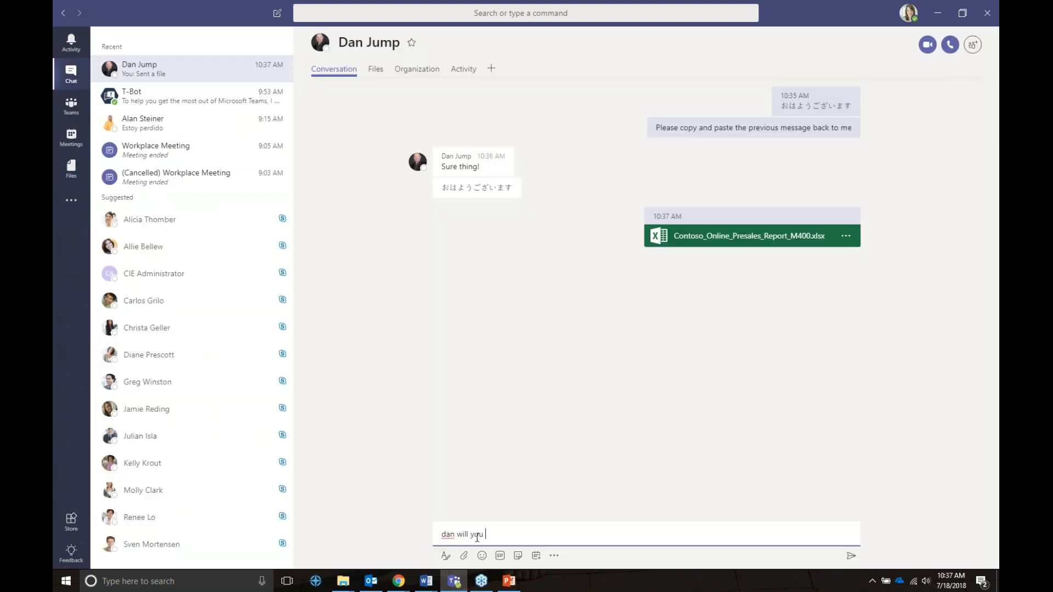
Send 'please collaborate and make your edits' and reopen the shared workbook from the chat.
type("please collaborate and make your edits")
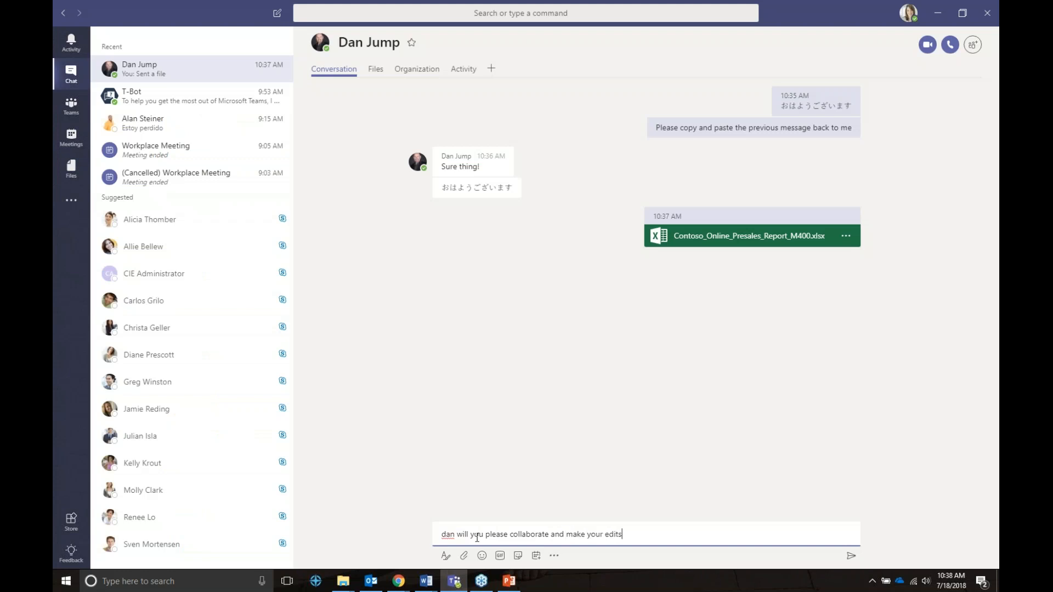
key("Return")
left_click(713, 235)
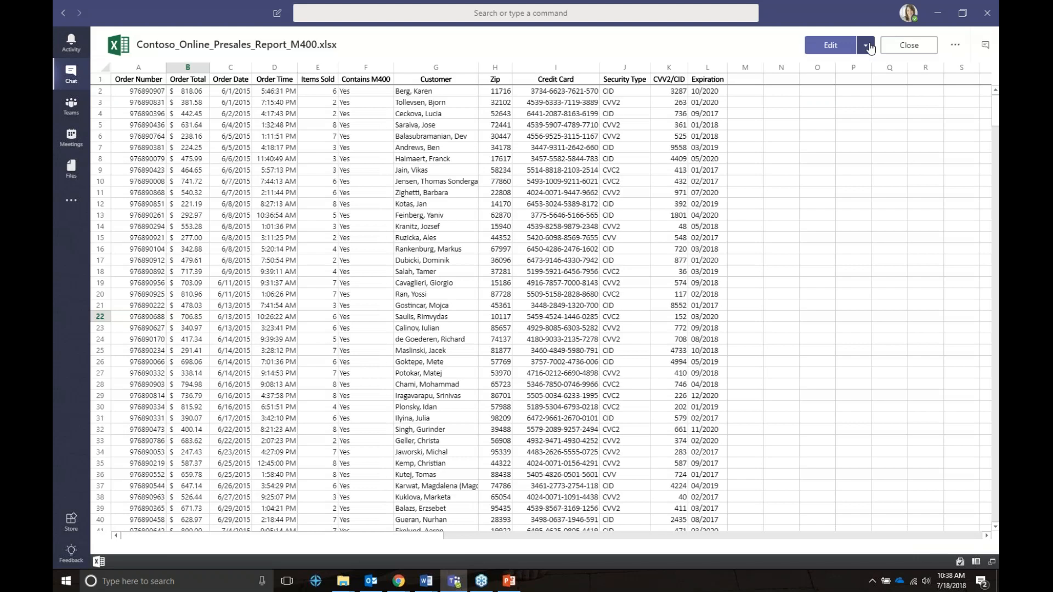
Choose Edit in Excel Online, check the browser copy, then open the workbook for editing in Teams.
left_click(867, 46)
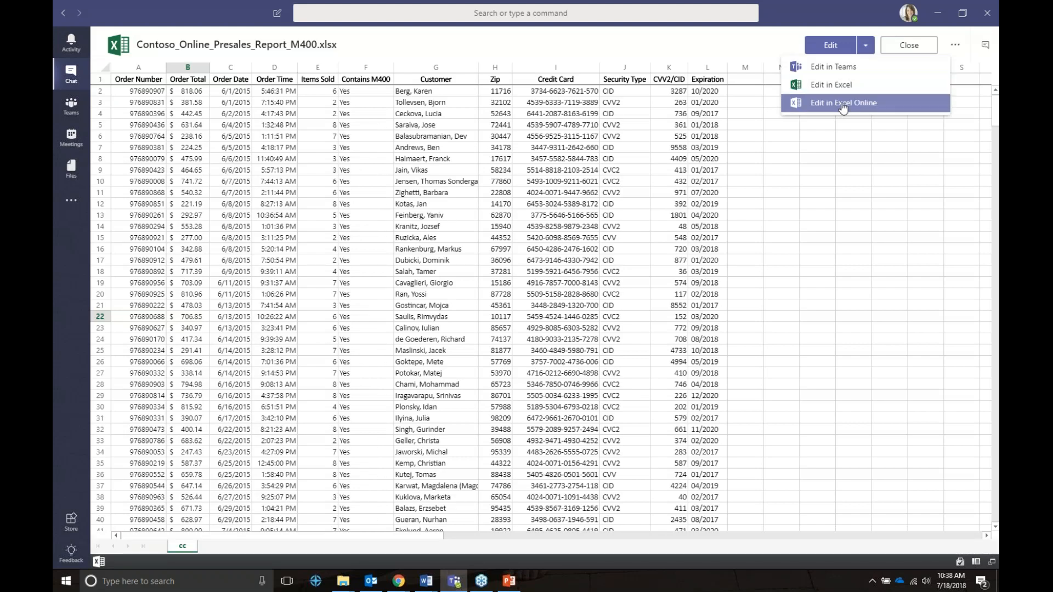
left_click(843, 107)
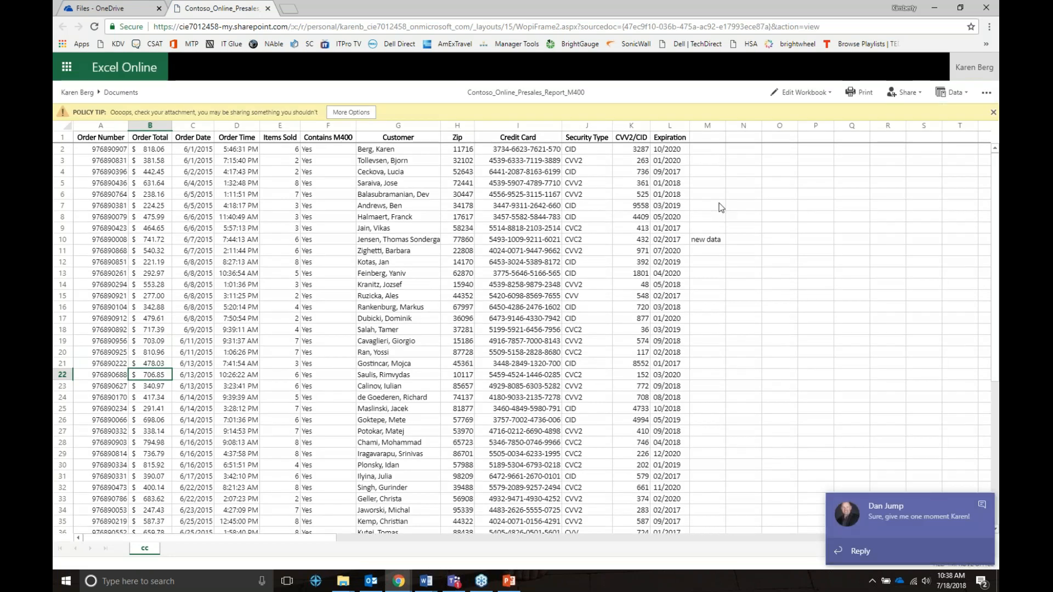
left_click(717, 204)
left_click(894, 513)
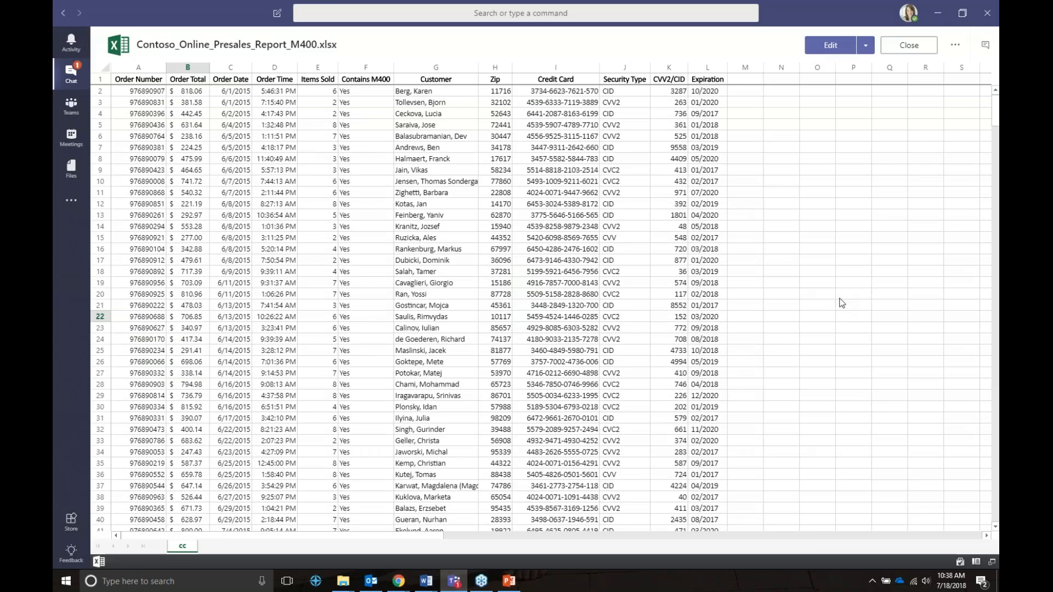
left_click(776, 242)
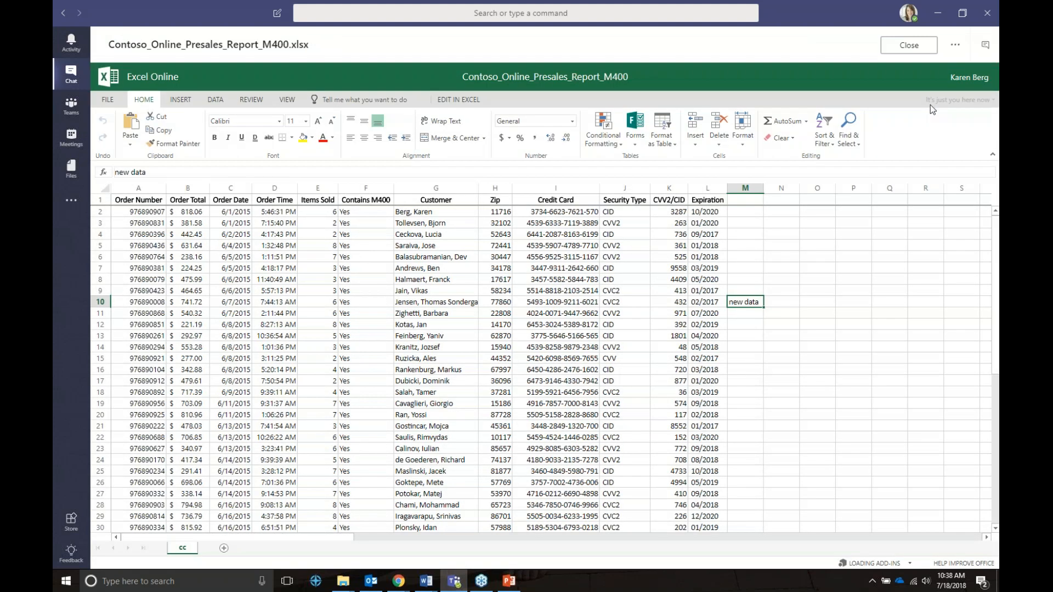
Select cell M14, then close the workbook to return to the chat.
left_click(751, 348)
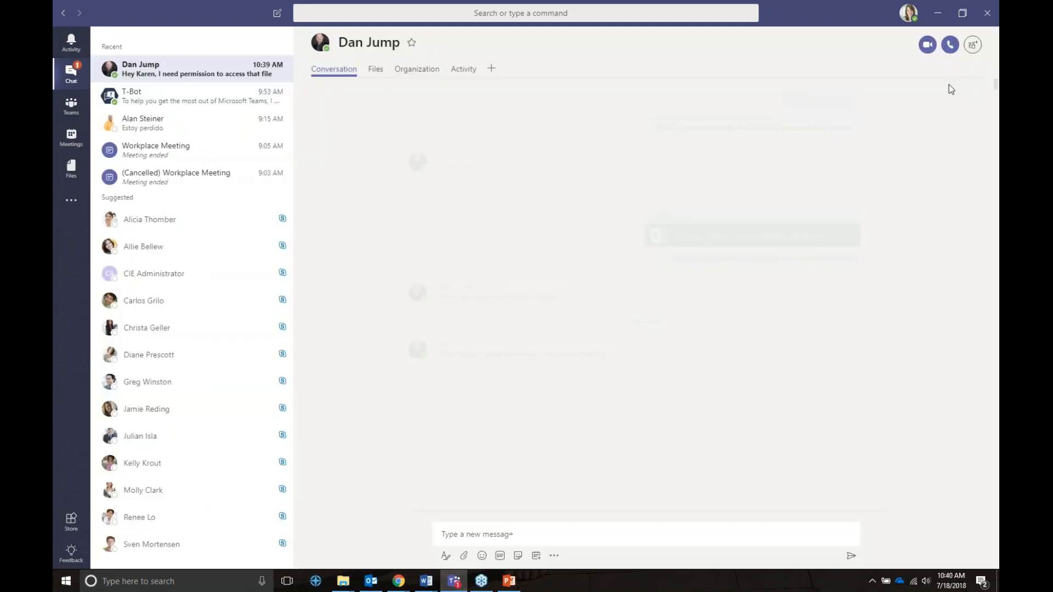
left_click(908, 45)
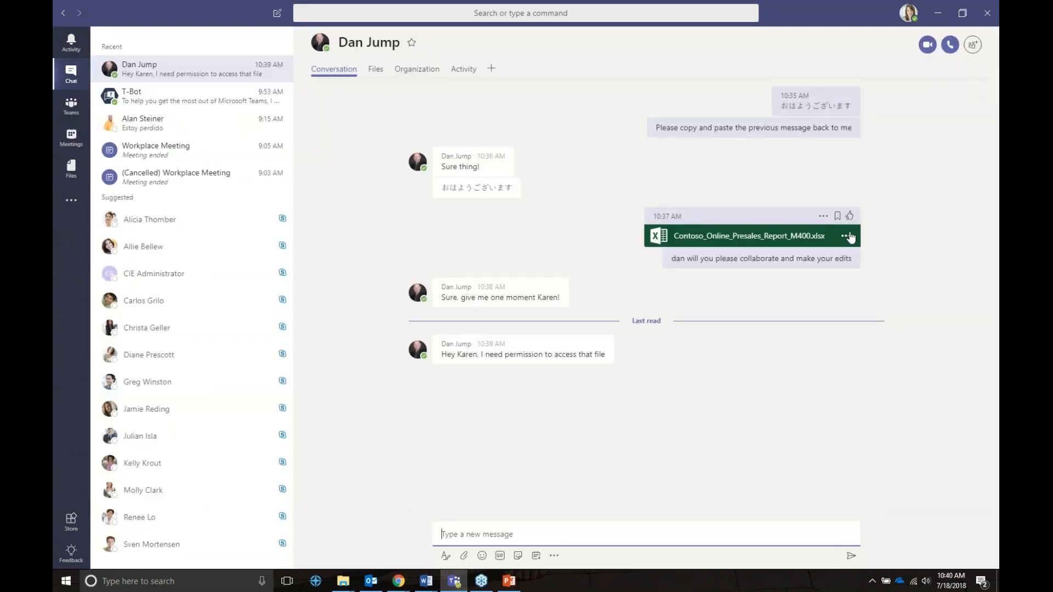
Reopen the shared presales workbook in Teams and confirm 'new data' is in M10.
left_click(845, 237)
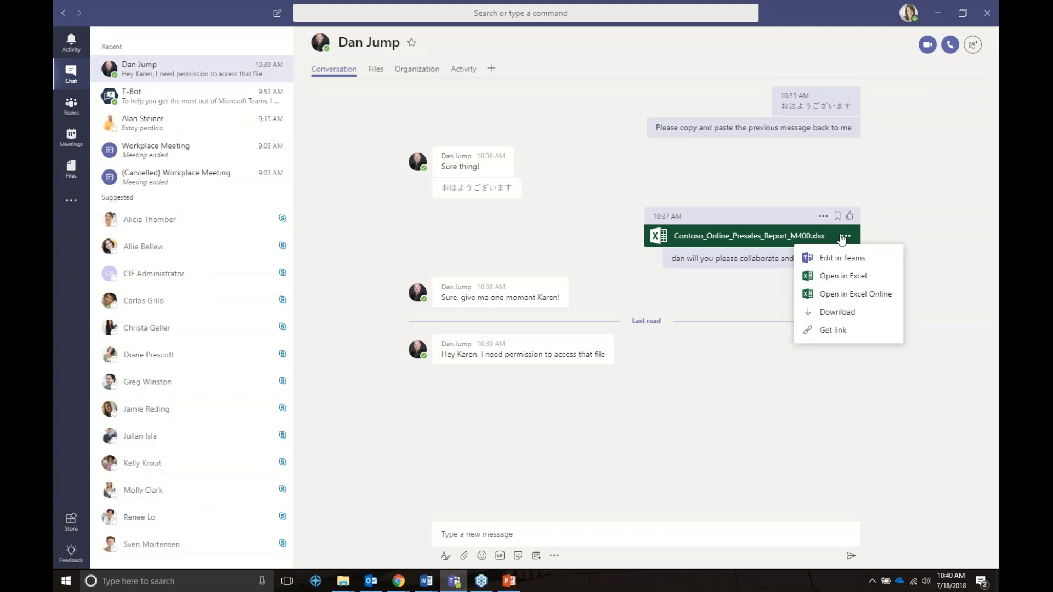
left_click(839, 235)
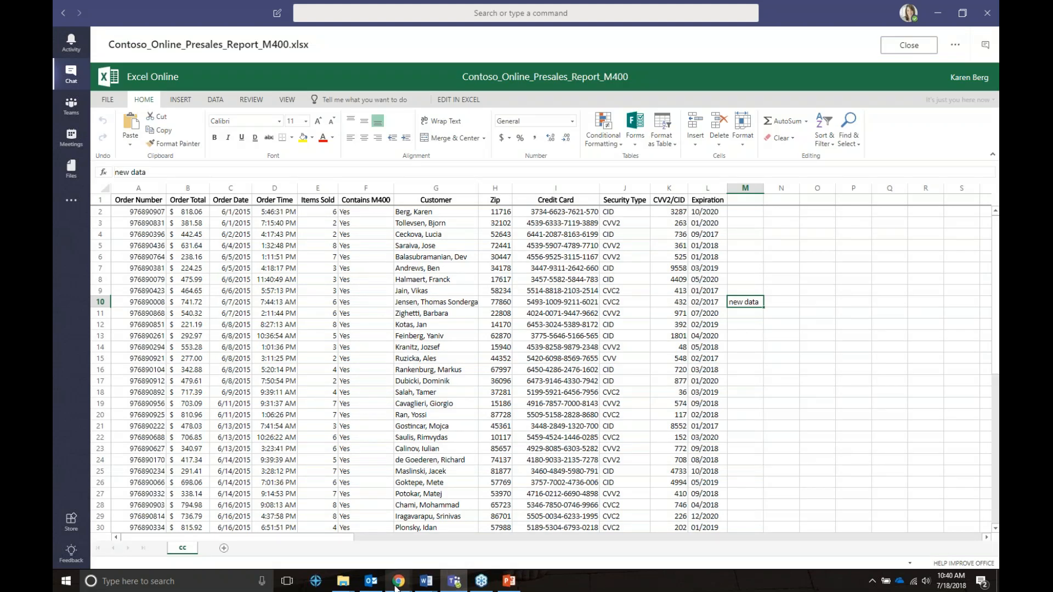
mouse_move(397, 586)
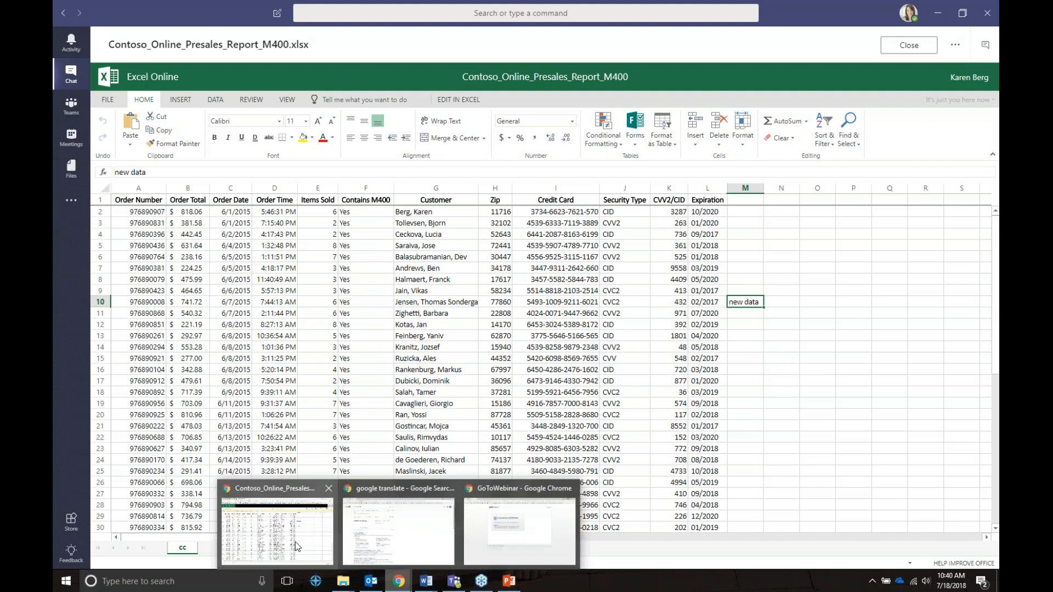
left_click(295, 543)
left_click(461, 585)
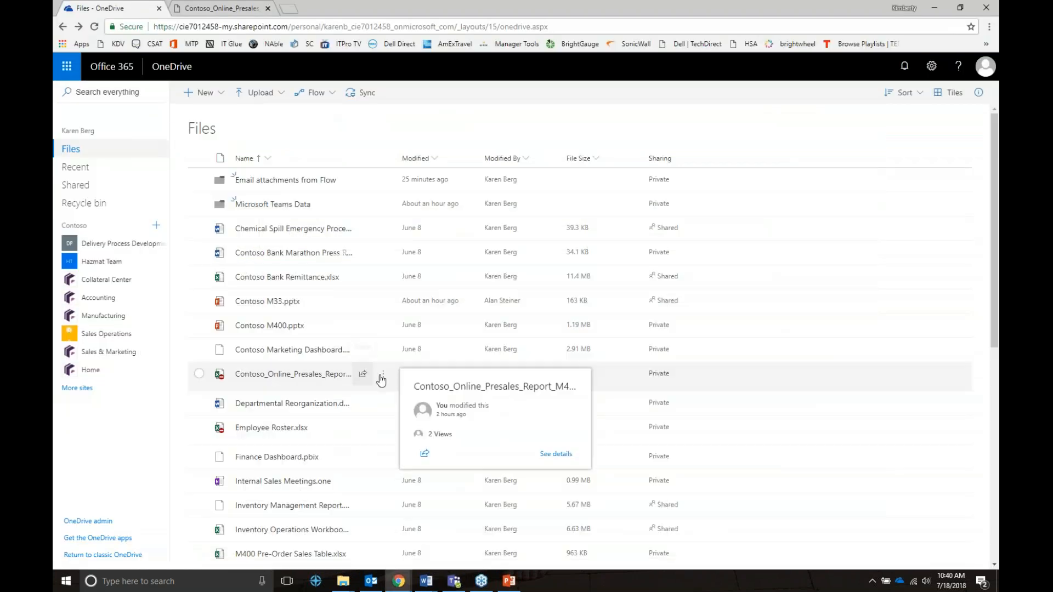
Open the presales report's Details in OneDrive and go to Manage access.
left_click(383, 374)
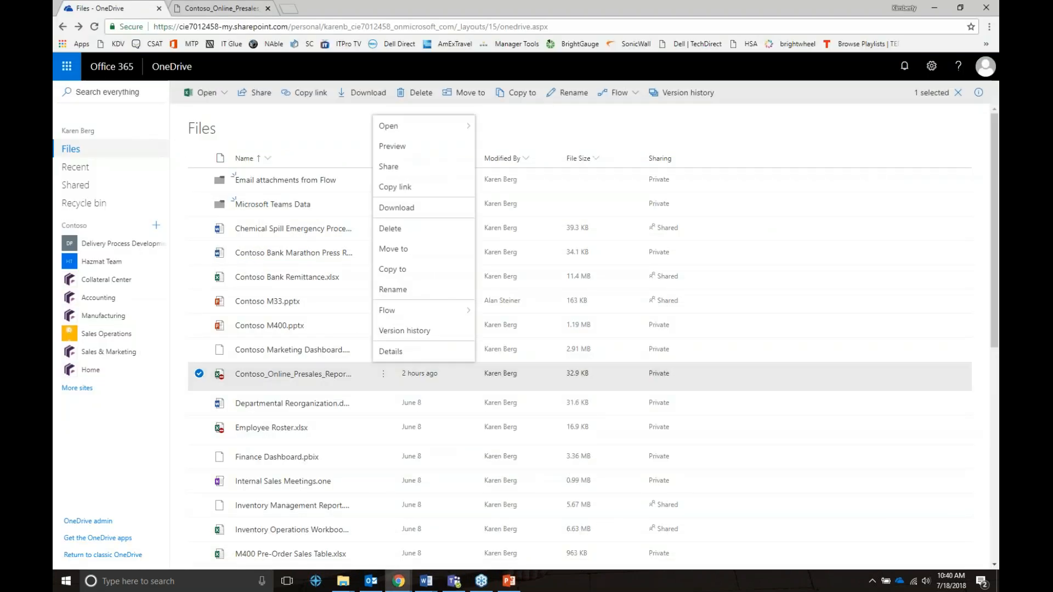
left_click(392, 351)
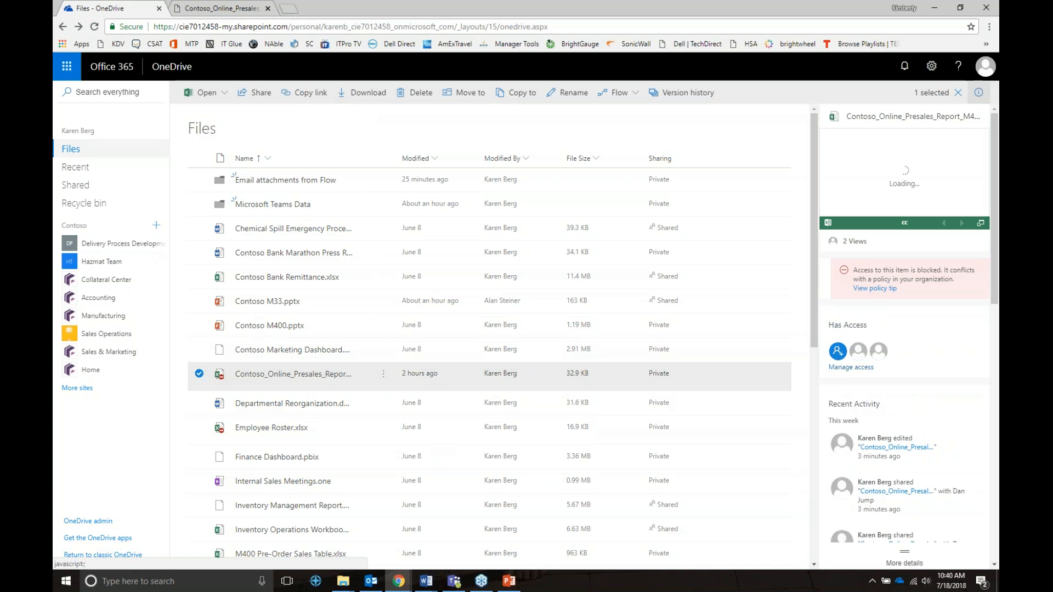
left_click(851, 367)
Set the collaborator to Can View, restore edit rights, then open Advanced permissions.
left_click(885, 244)
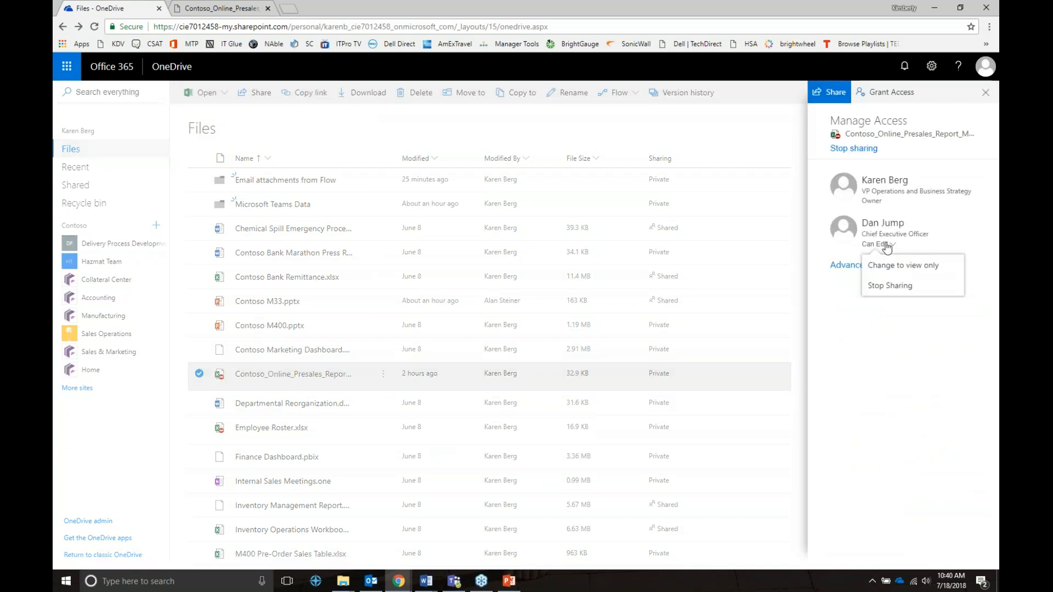
left_click(941, 268)
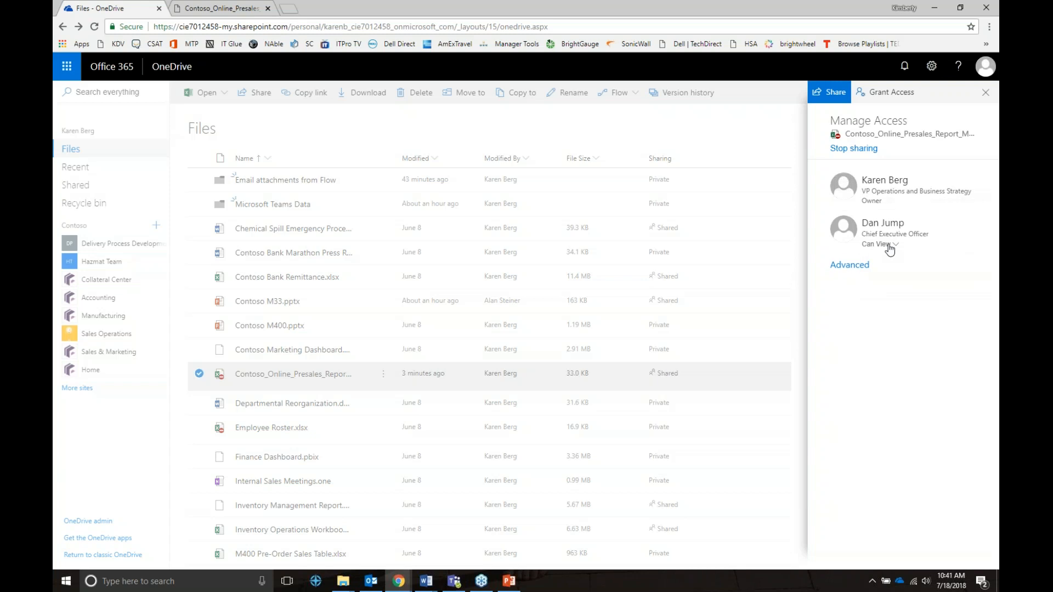
left_click(889, 245)
left_click(906, 266)
left_click(864, 265)
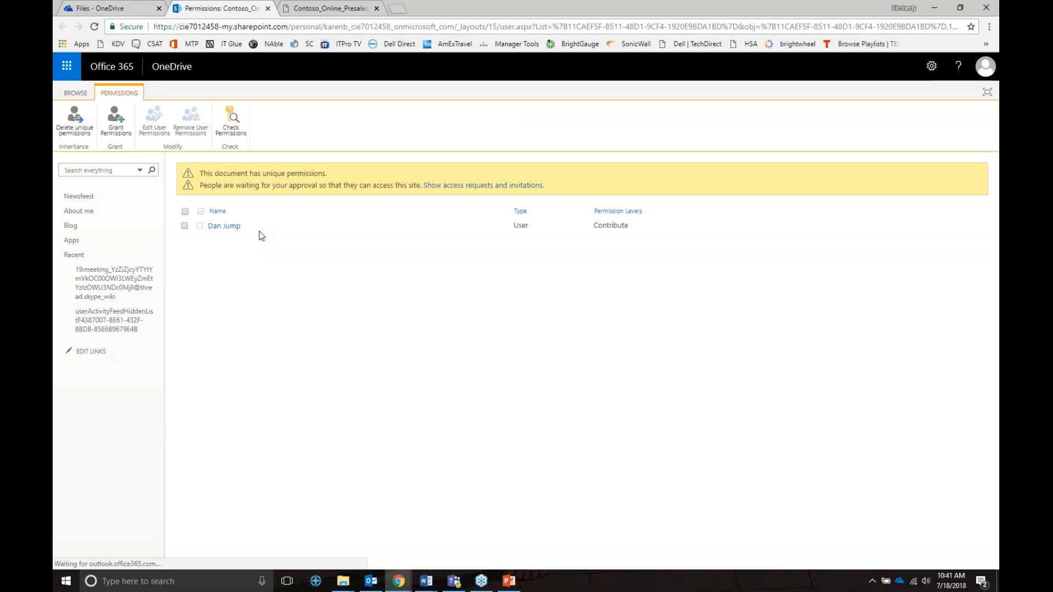
Approve the colleague's pending access request to the presales report with Edit permission.
left_click(482, 187)
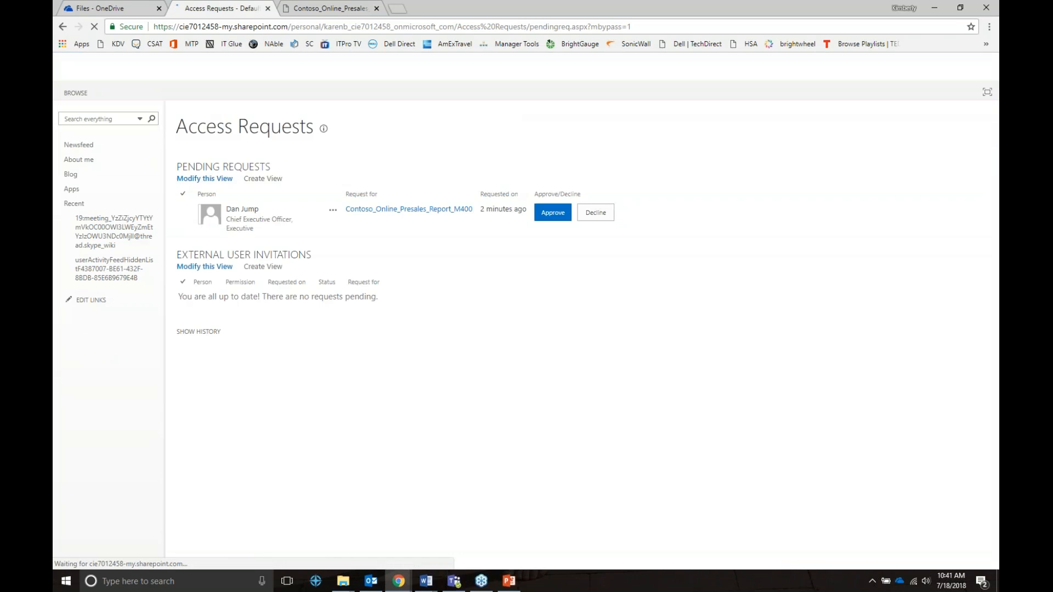
left_click(552, 218)
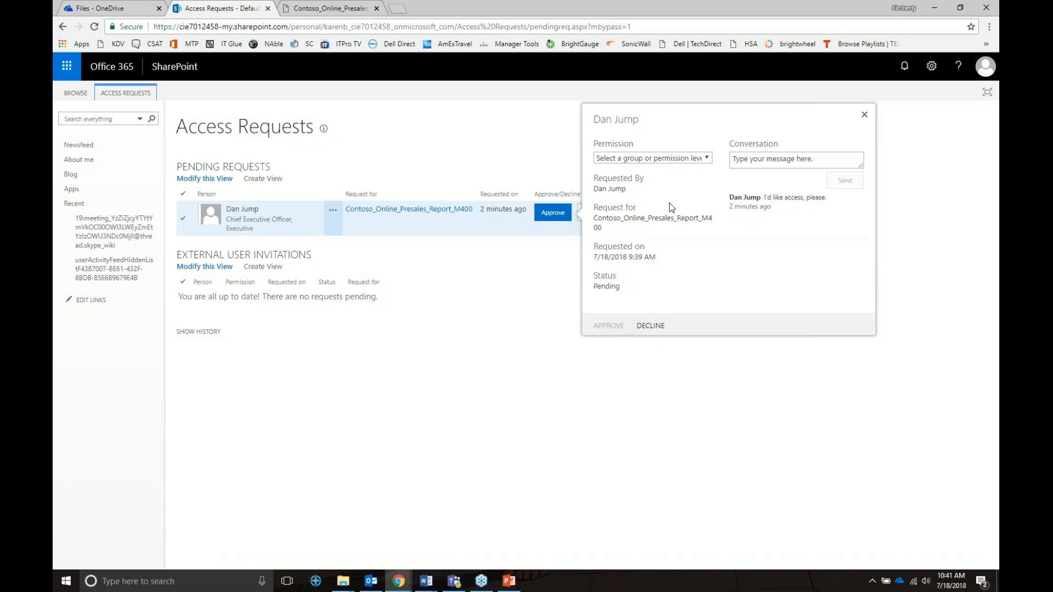
left_click(680, 158)
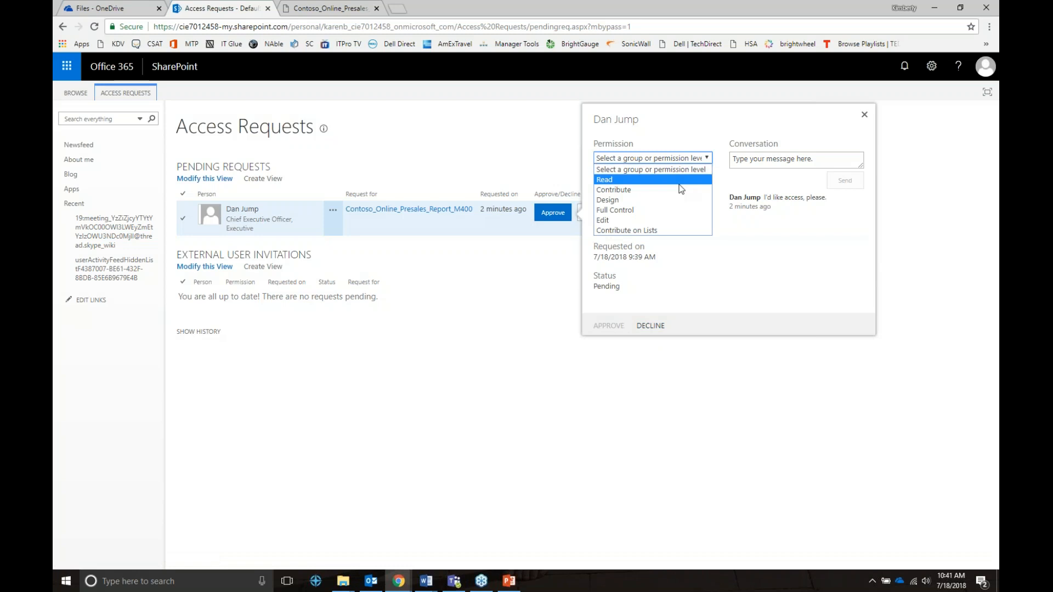
left_click(674, 220)
left_click(613, 327)
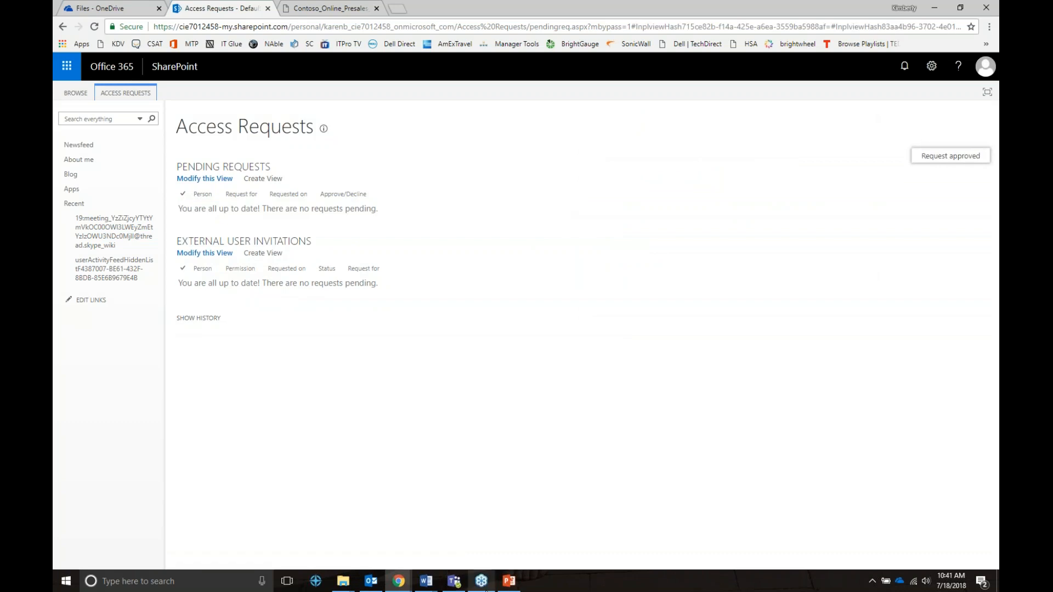
mouse_move(462, 586)
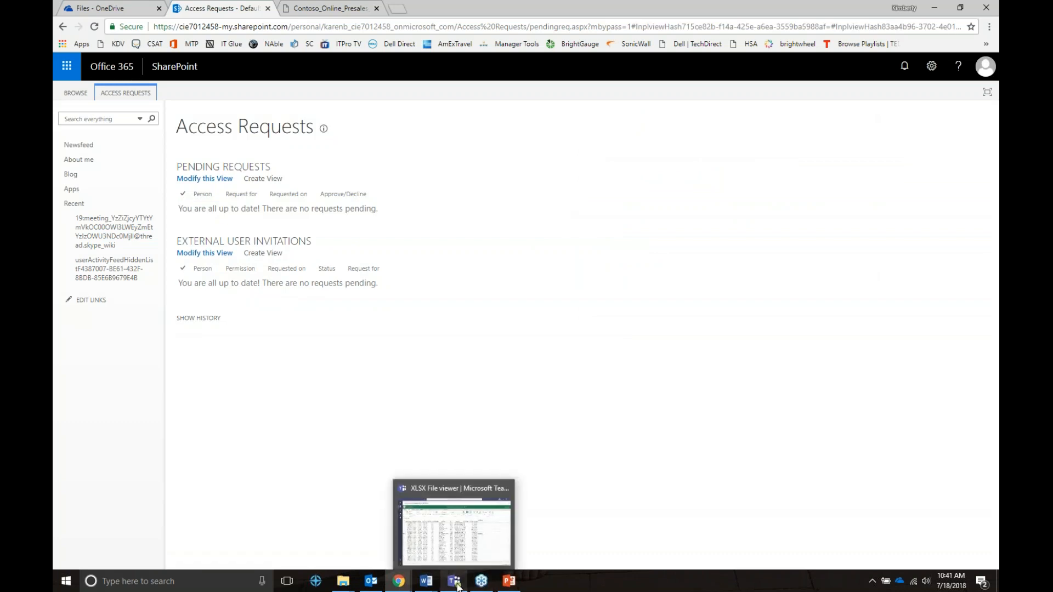
Bring Teams back to Contoso_Online_Presales_Report_M400.xlsx in the Excel Online viewer.
left_click(458, 587)
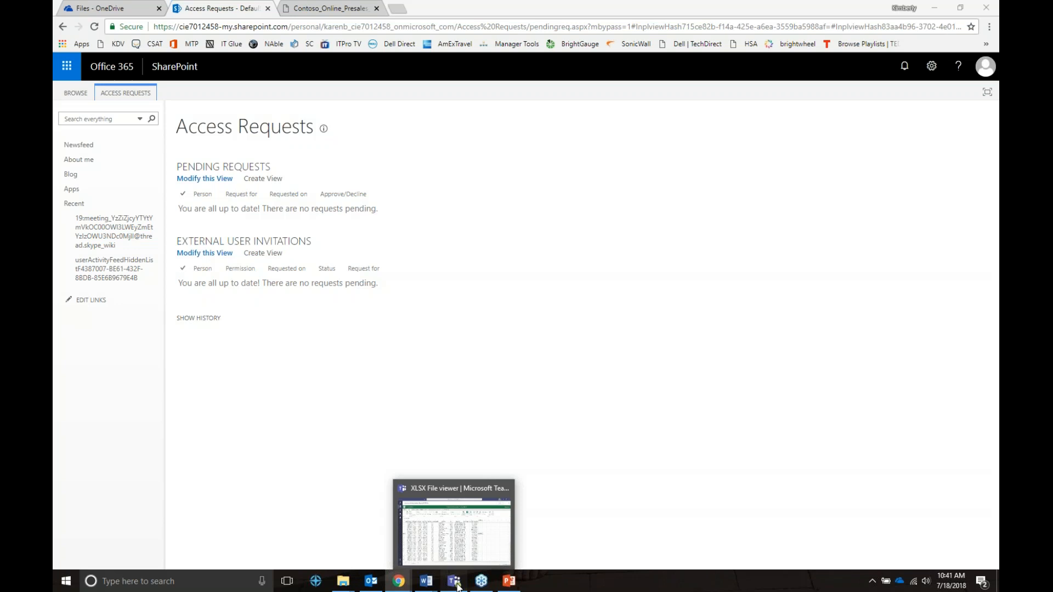
left_click(459, 587)
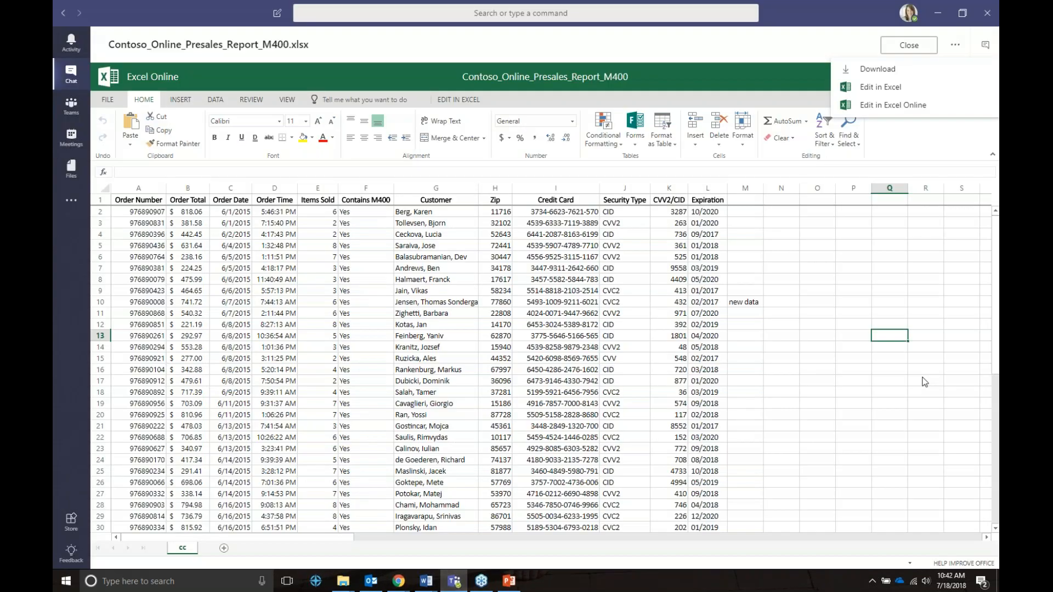
left_click(924, 382)
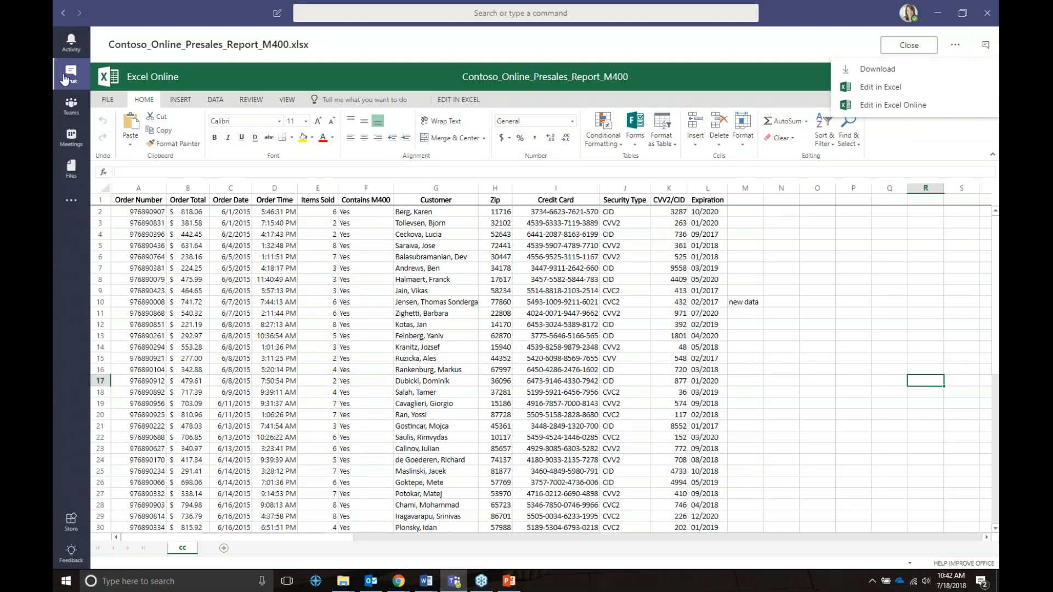
Send 'You should be all set' in the collaborator's Teams chat.
left_click(65, 80)
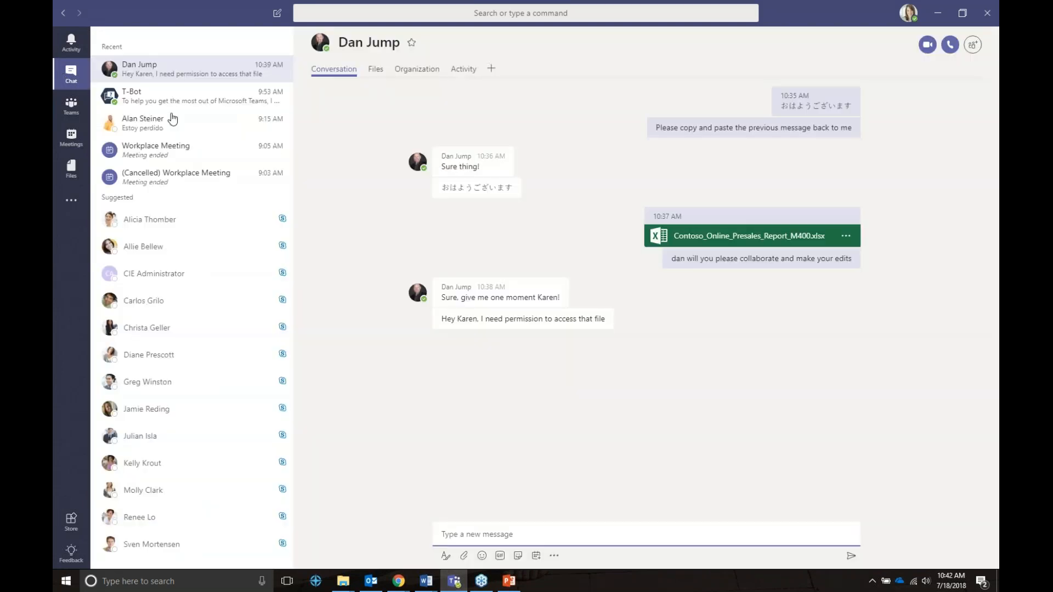
left_click(542, 528)
type("You should be all s")
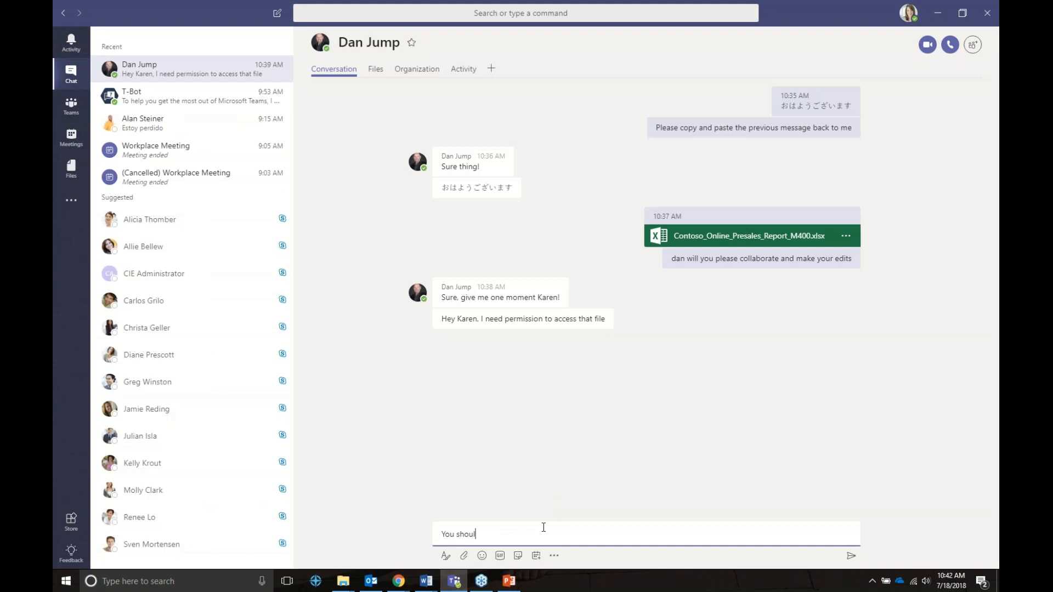
type("et")
key("Return")
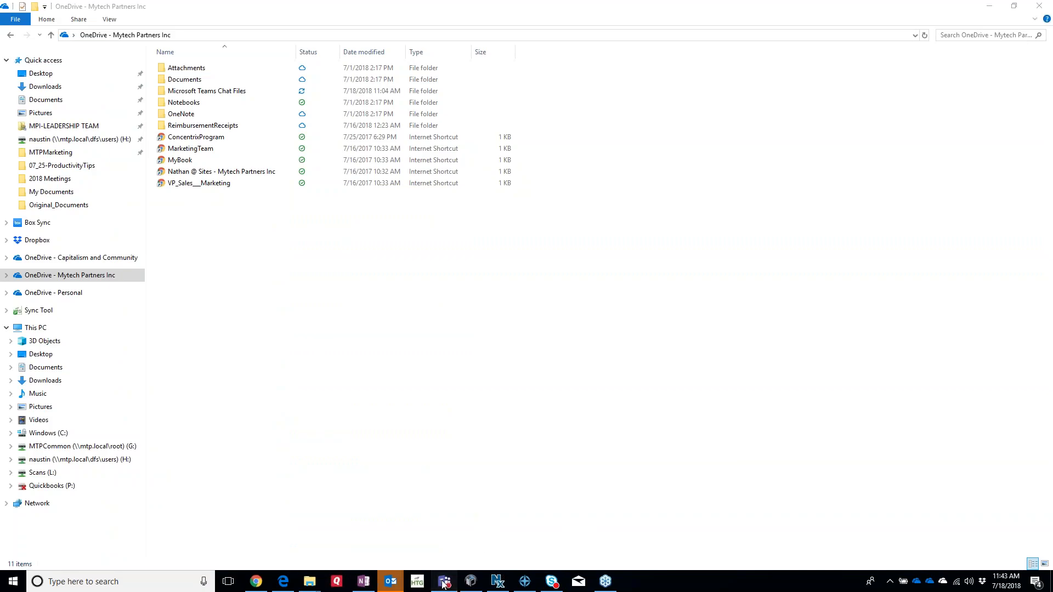
Switch from File Explorer to the Teams chat with the colleague.
left_click(443, 582)
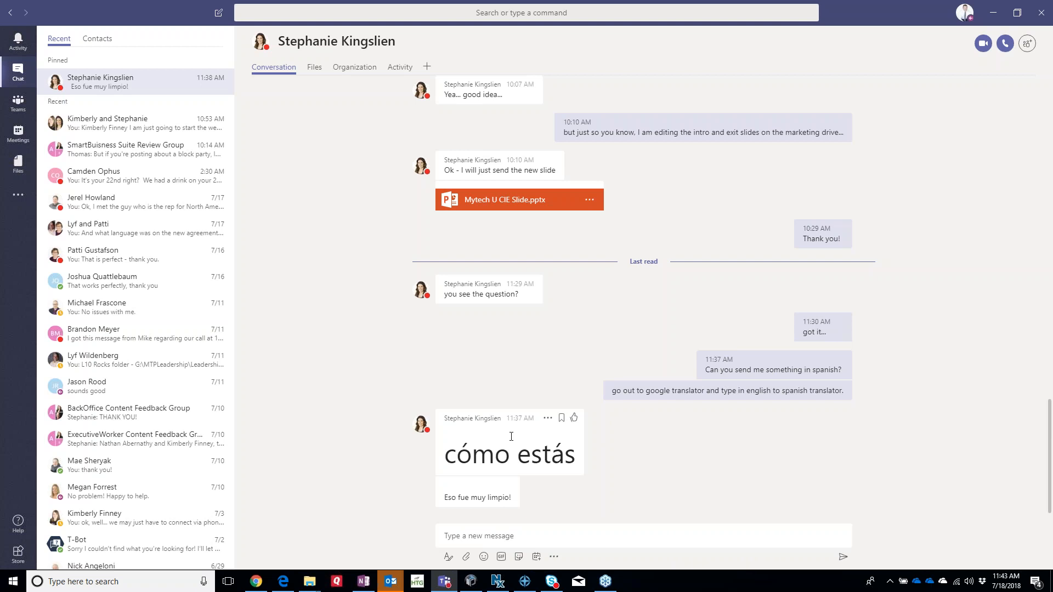
Translate the colleague's 'cómo estás' chat message.
left_click(547, 420)
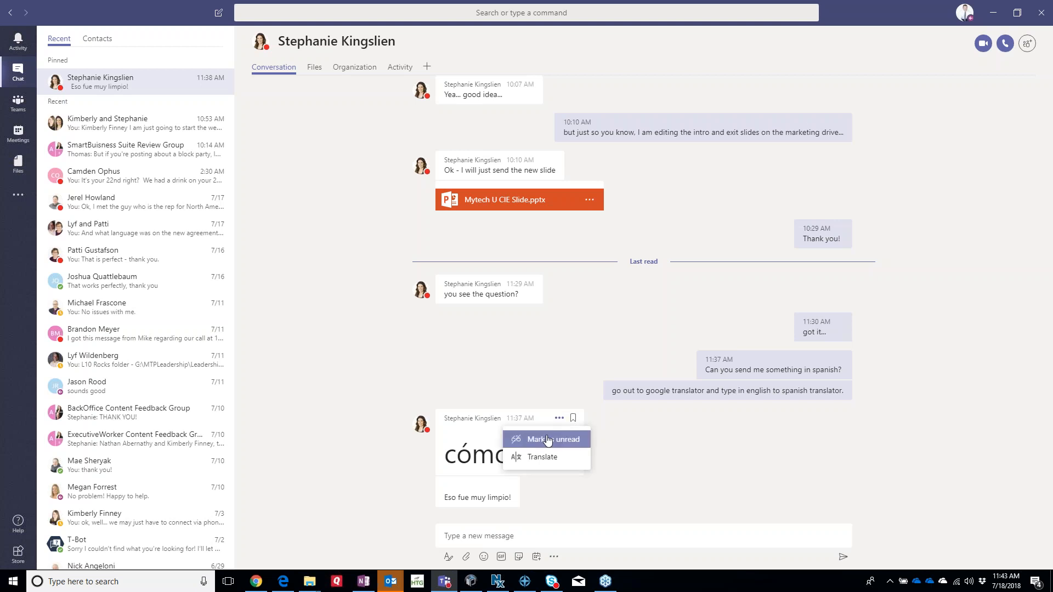
left_click(545, 458)
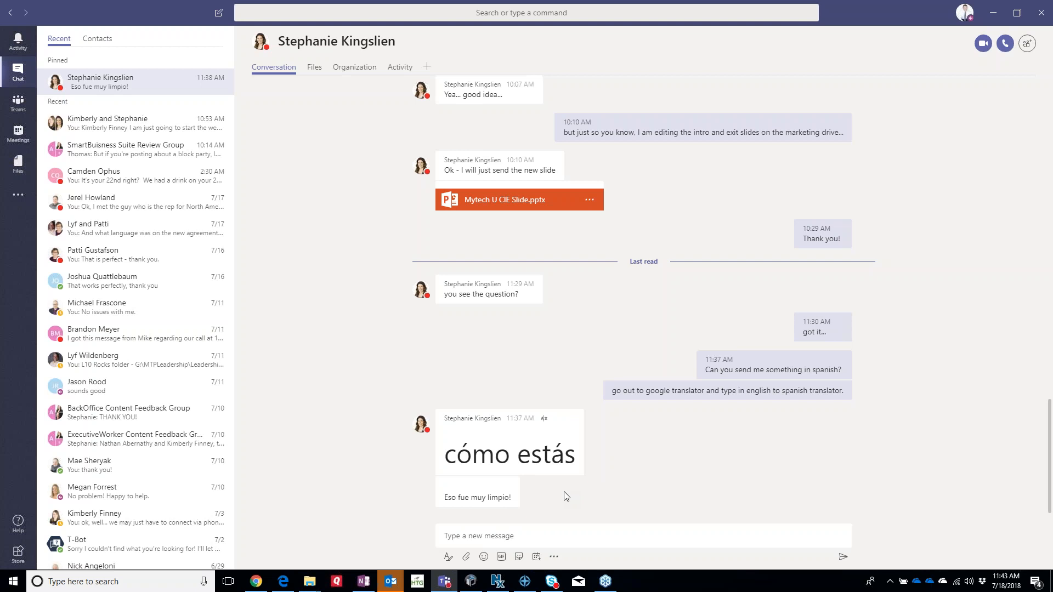
mouse_move(553, 431)
left_click(548, 422)
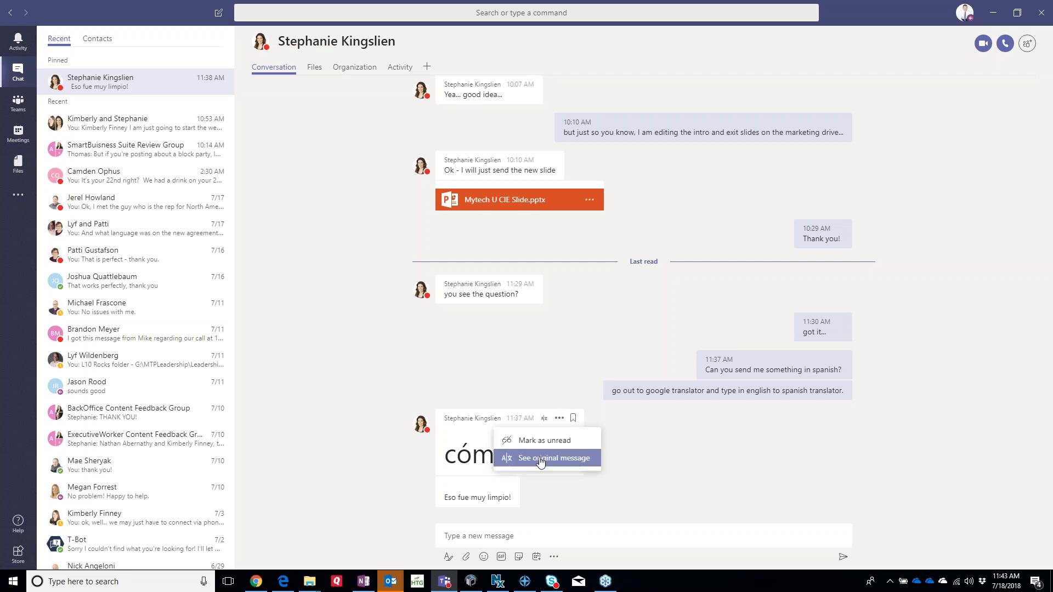
left_click(542, 502)
Translate 'Eso fue muy limpio!' and open Contoso M33.pptx in the file viewer.
left_click(494, 487)
left_click(485, 527)
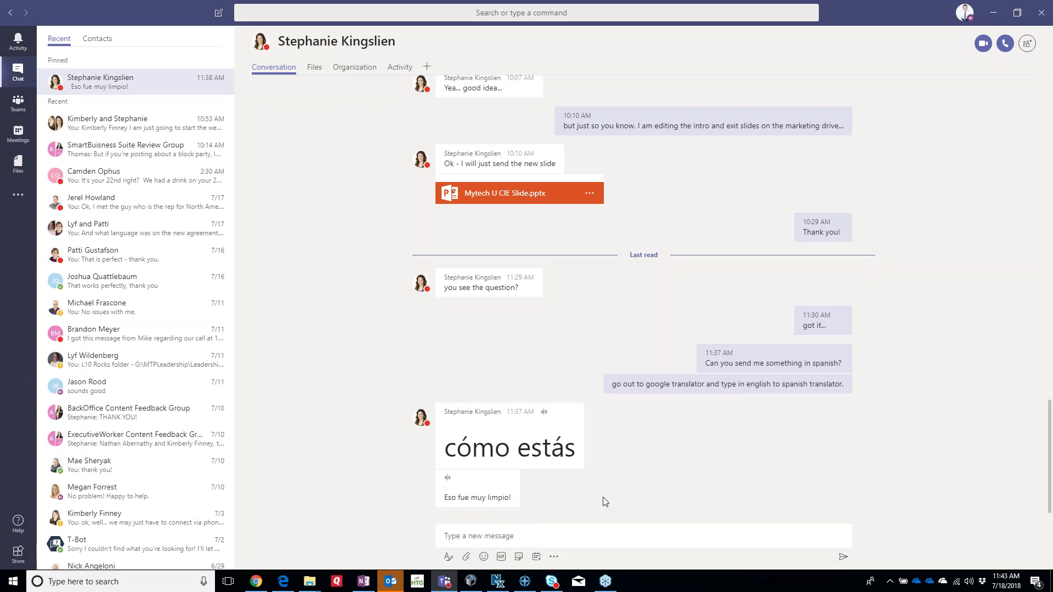
mouse_move(503, 494)
left_click(482, 480)
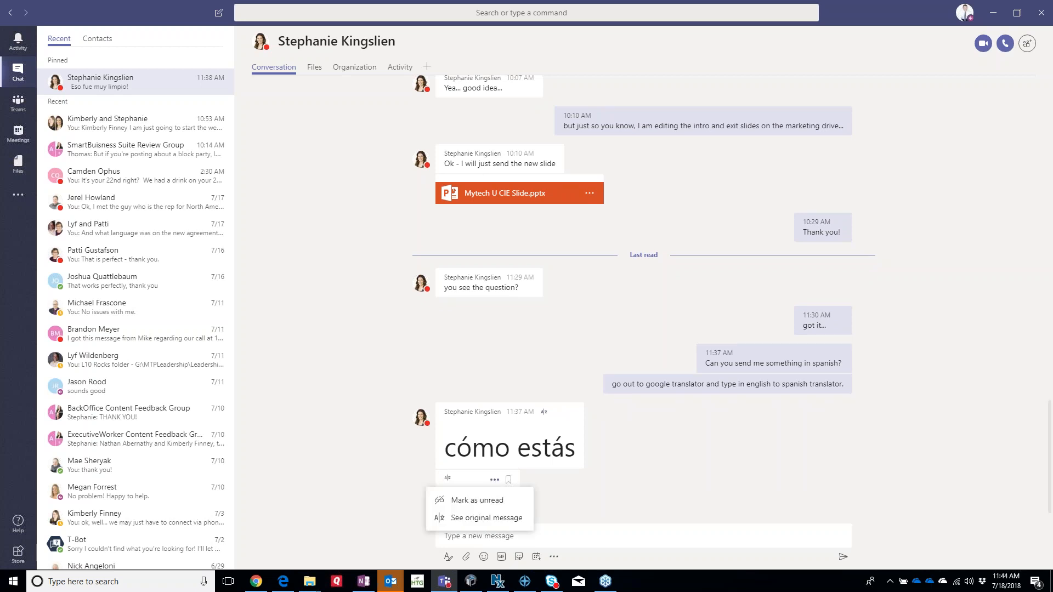
left_click(401, 478)
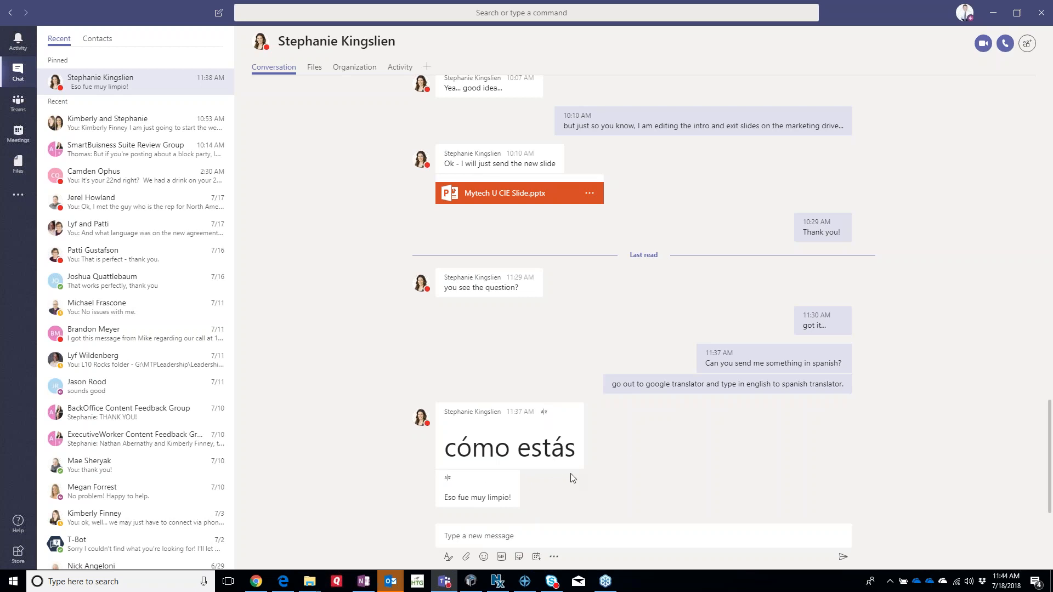
mouse_move(497, 482)
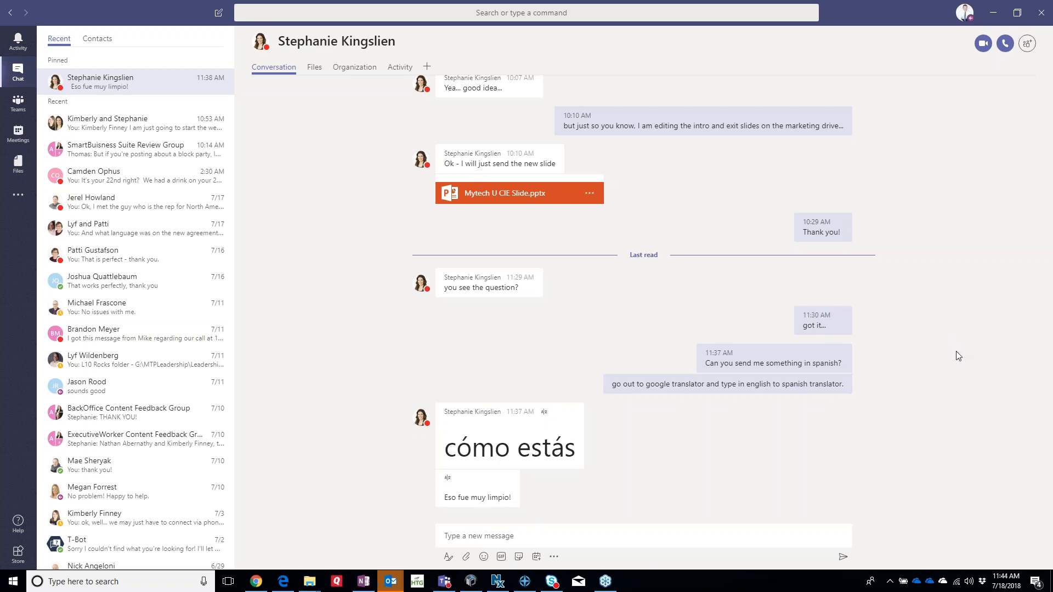
left_click(613, 311)
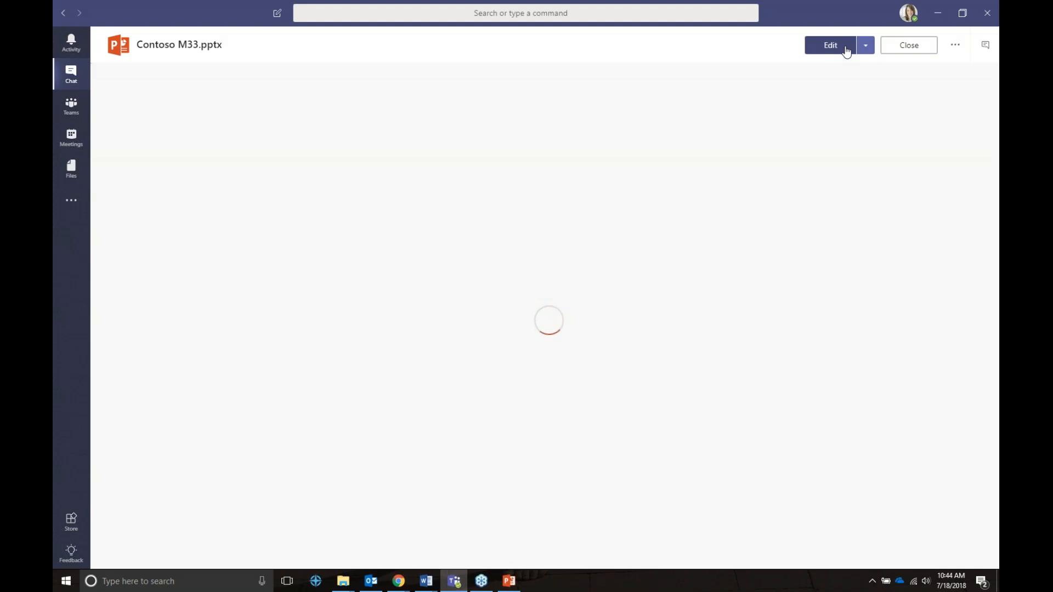
Open Contoso M33.pptx for editing in PowerPoint Online.
left_click(846, 51)
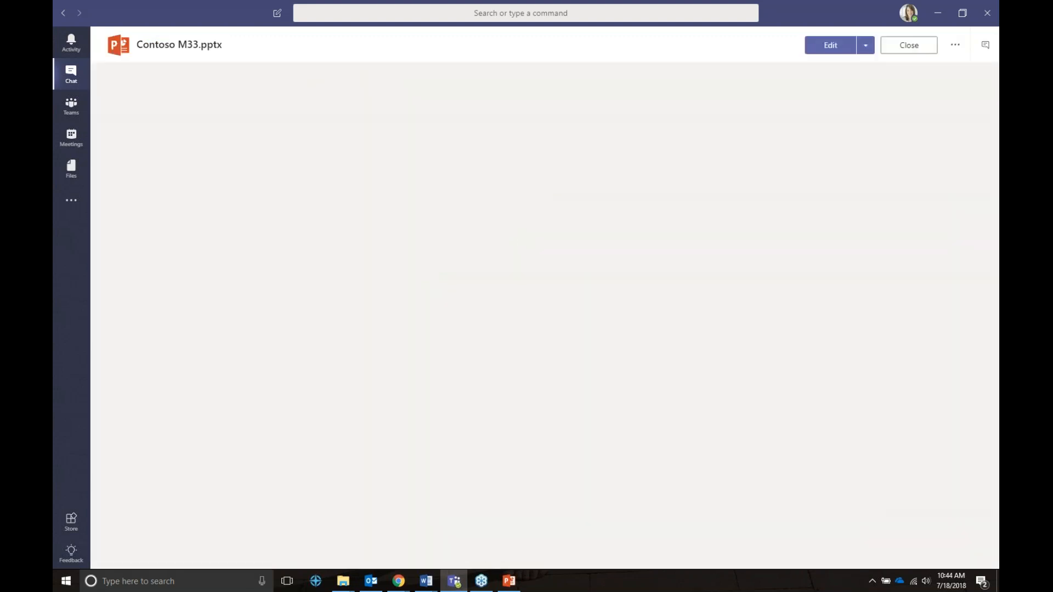
left_click(827, 45)
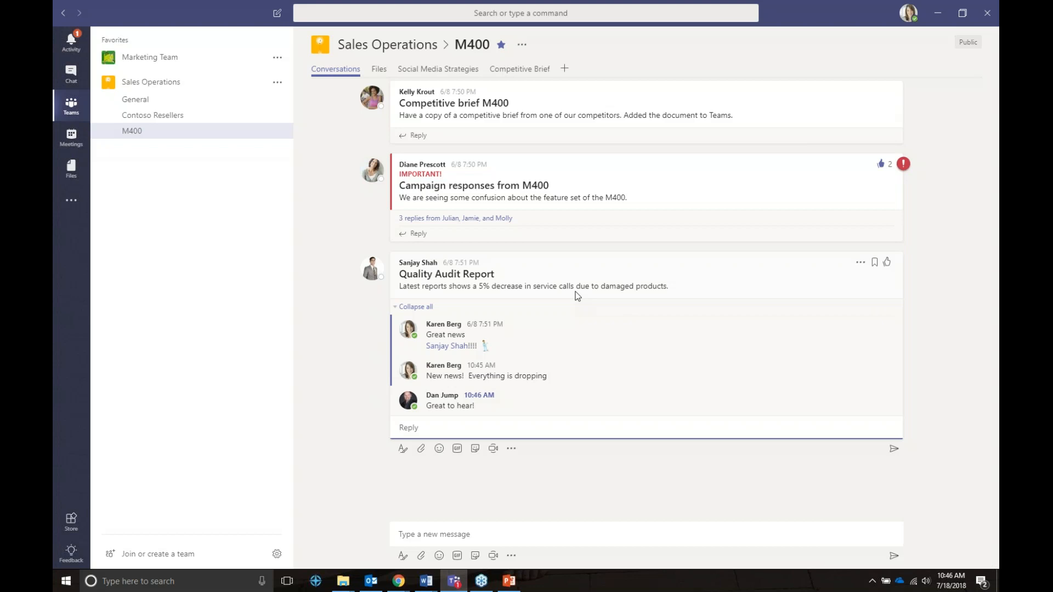
Post a laughing-man GIF reply on the Quality Audit Report thread, then show Meetings.
left_click(859, 263)
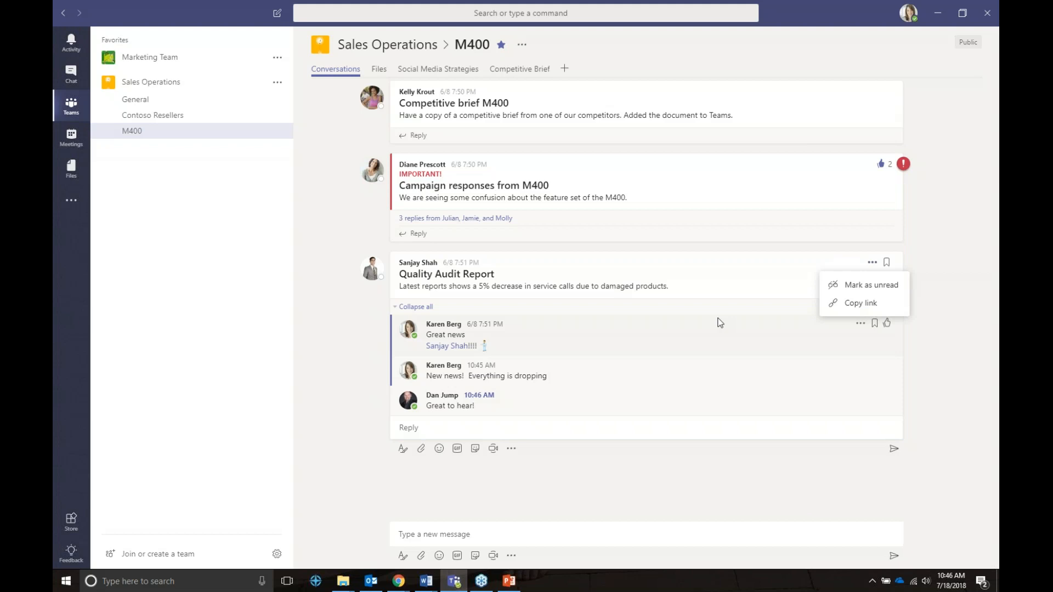
left_click(458, 450)
left_click(457, 451)
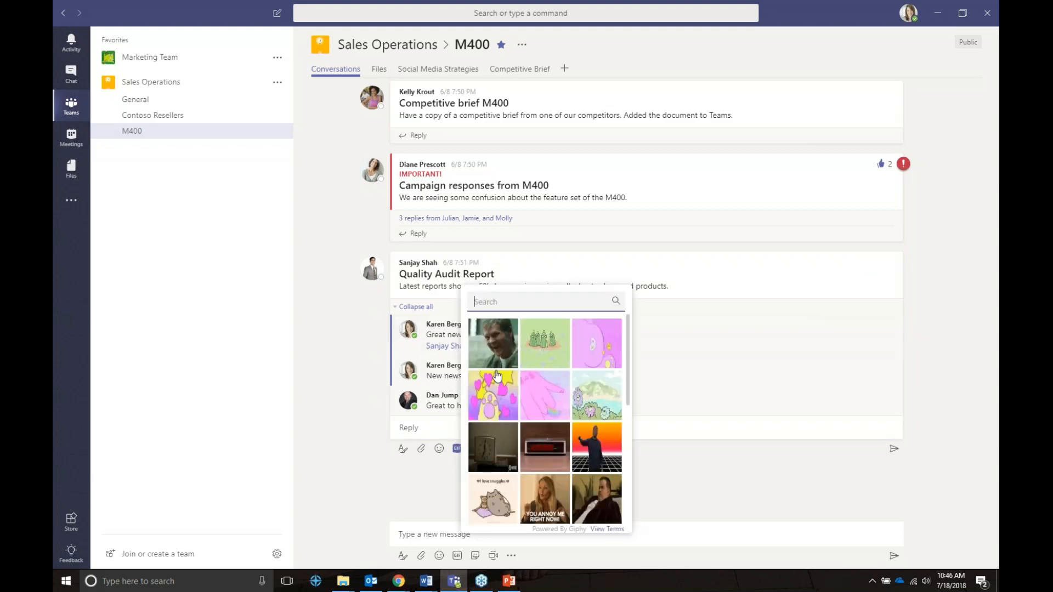
left_click(495, 351)
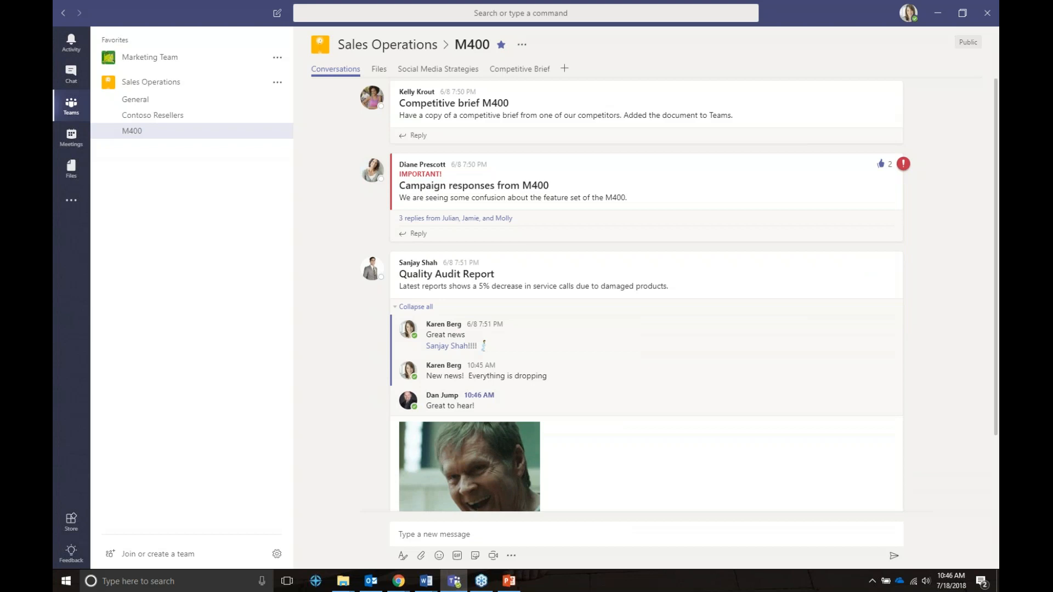
key("Return")
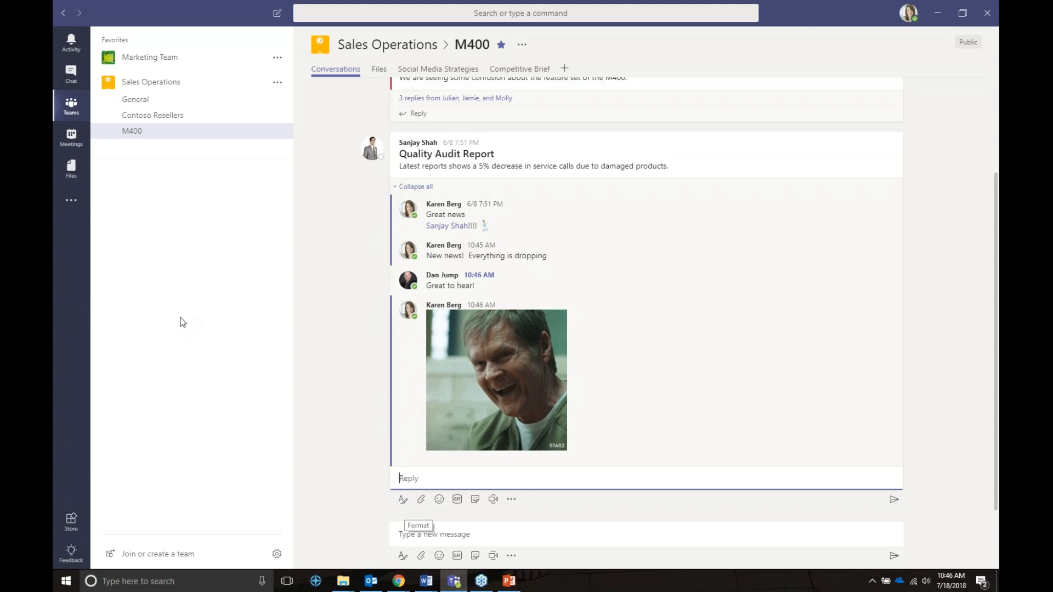
left_click(74, 137)
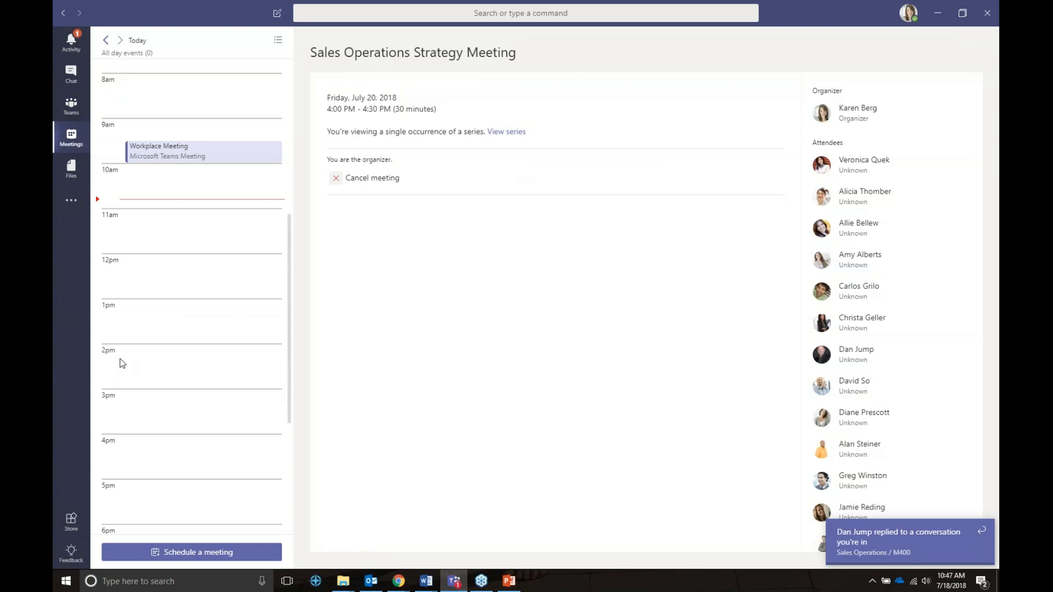
Start a meeting titled 'Qualtiy Meeting' at 12:30 PM with details 'Discuss quality'.
left_click(202, 555)
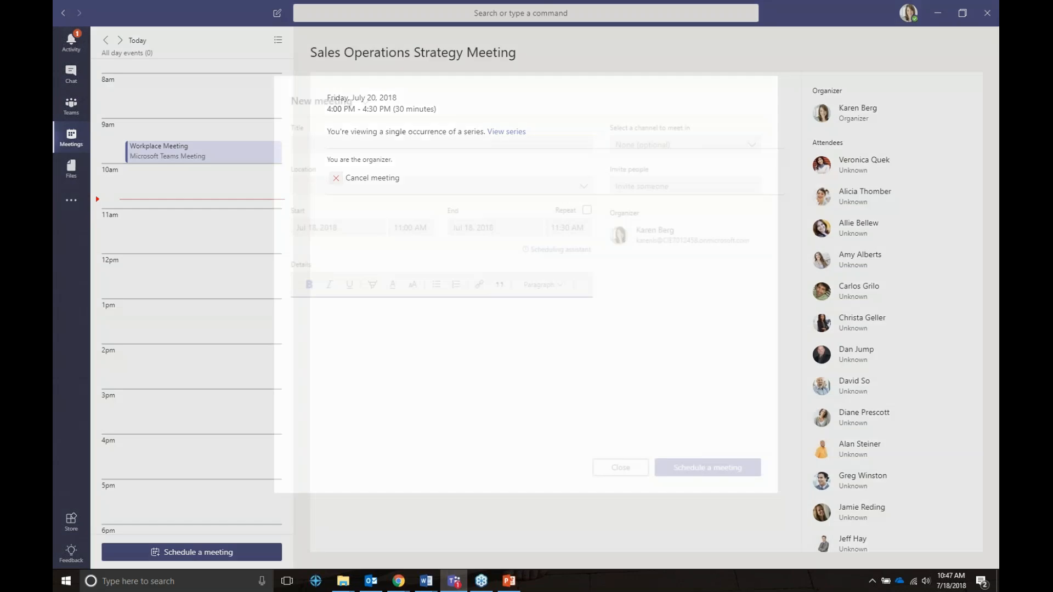
left_click(316, 144)
type("Qualti")
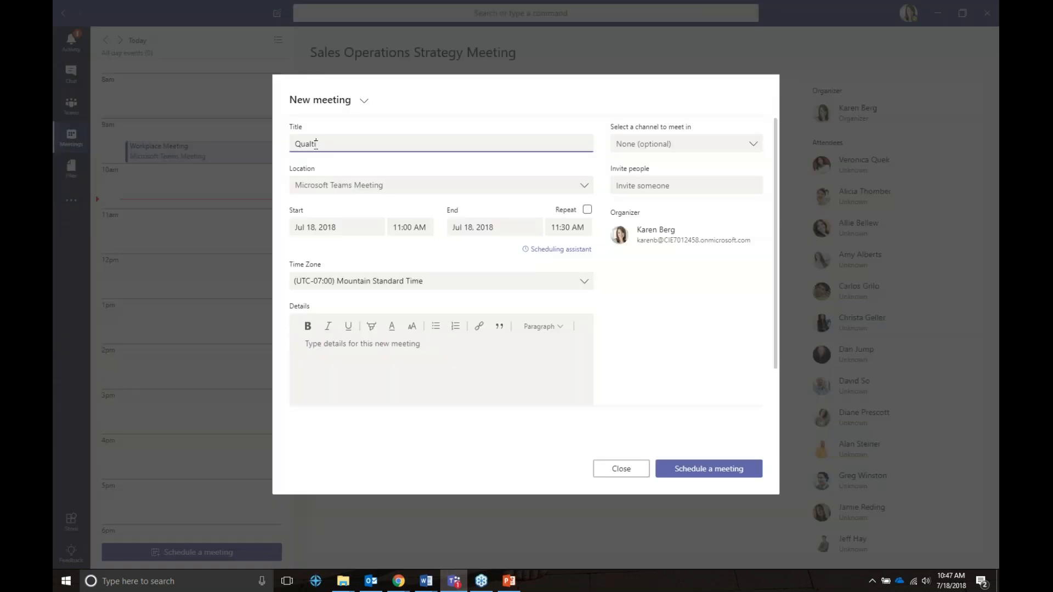
key("BackSpace")
key("BackSpace")
type("ity Meeting")
left_click(404, 238)
left_click(409, 299)
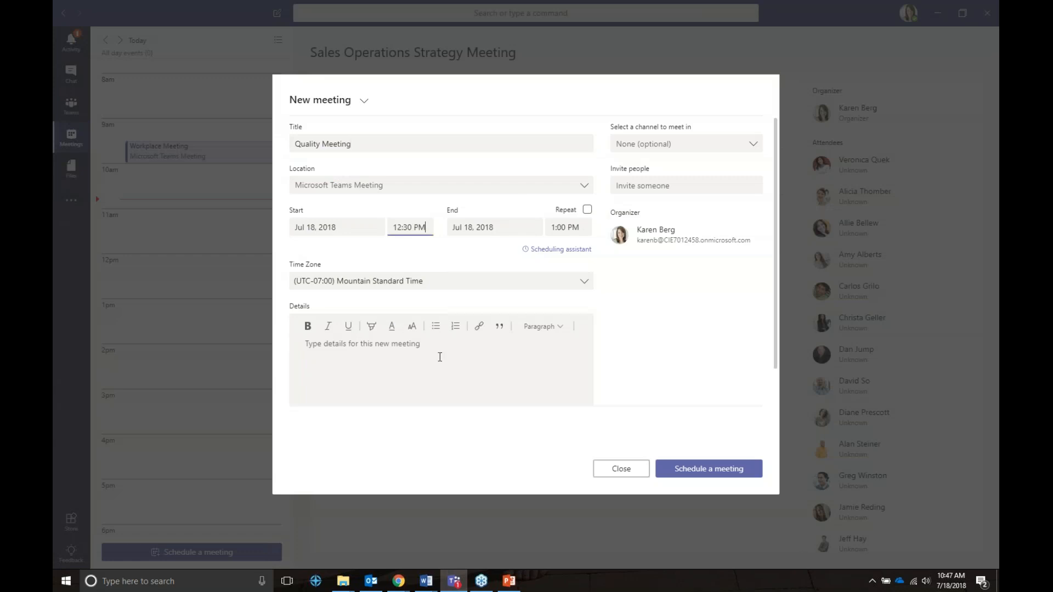
left_click(419, 350)
type("Discuss ")
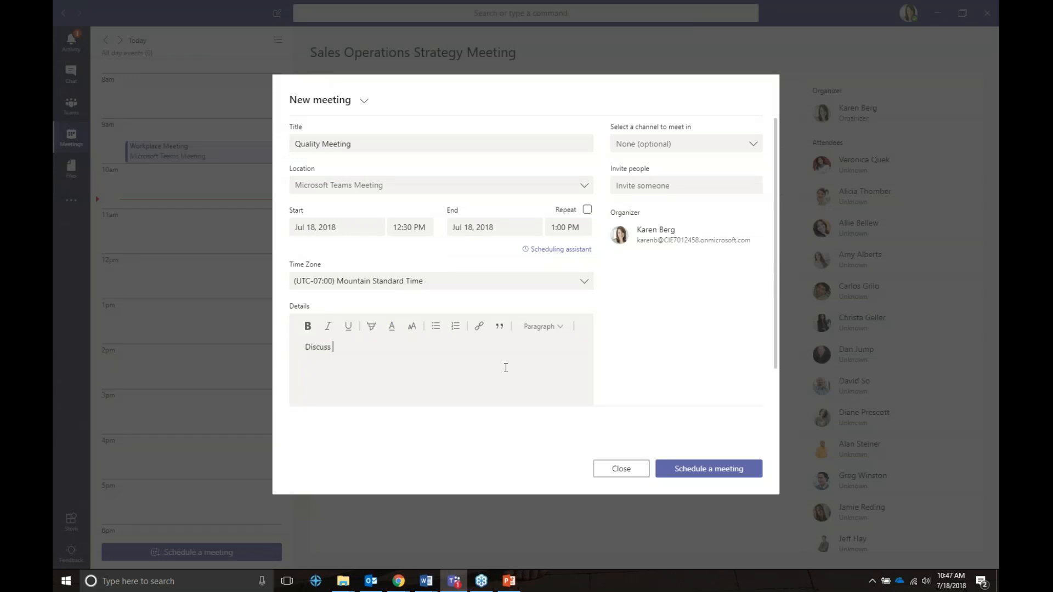
type("qualtiy")
key("BackSpace")
key("BackSpace")
type("ity")
Hold it in Sales Operations > General, invite one colleague, and schedule it.
left_click(750, 147)
left_click(675, 237)
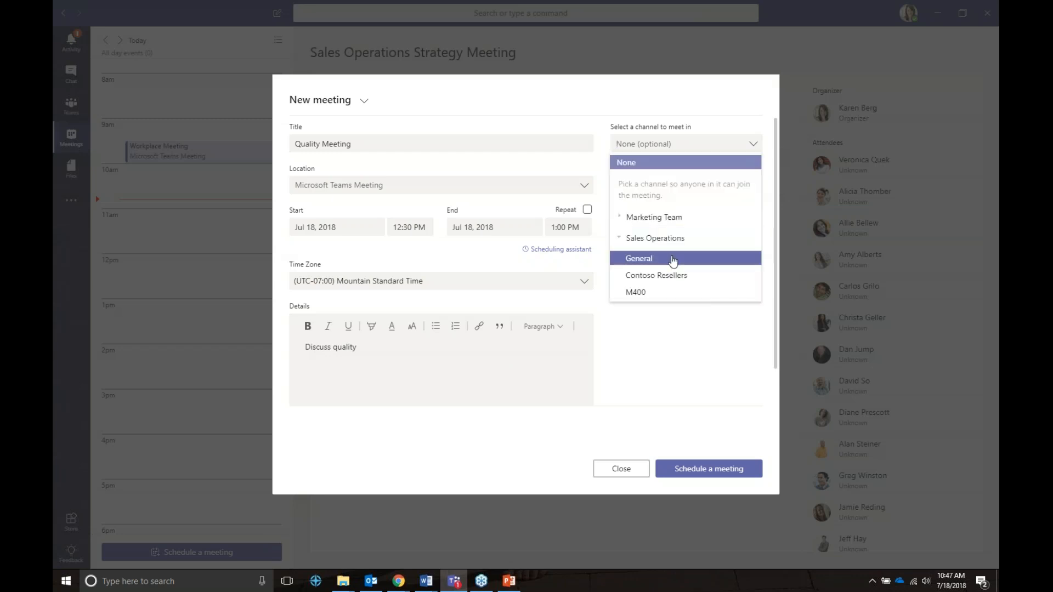
left_click(674, 261)
left_click(659, 187)
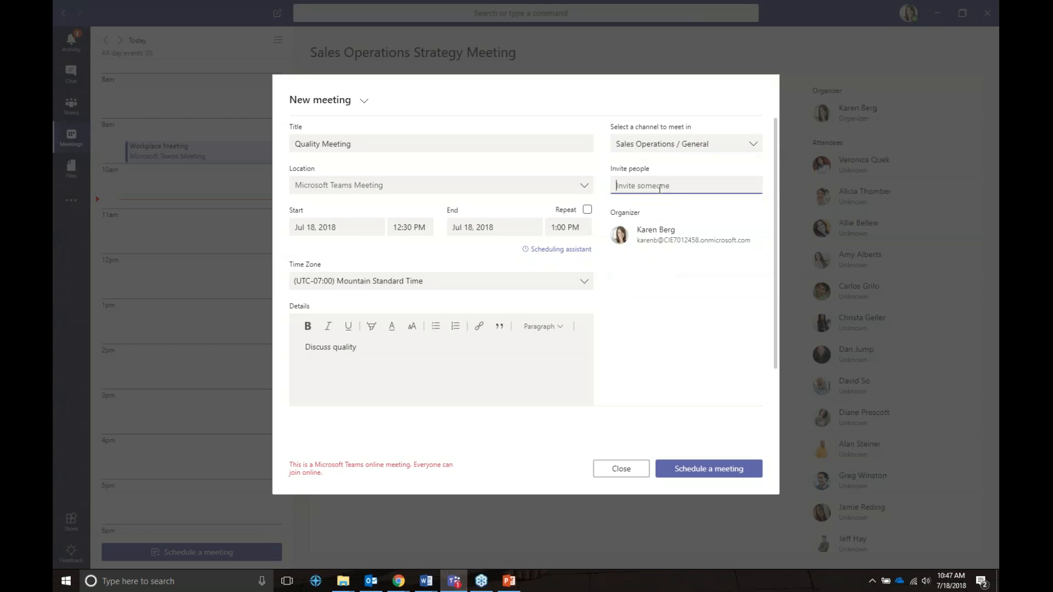
type("dan")
key("Return")
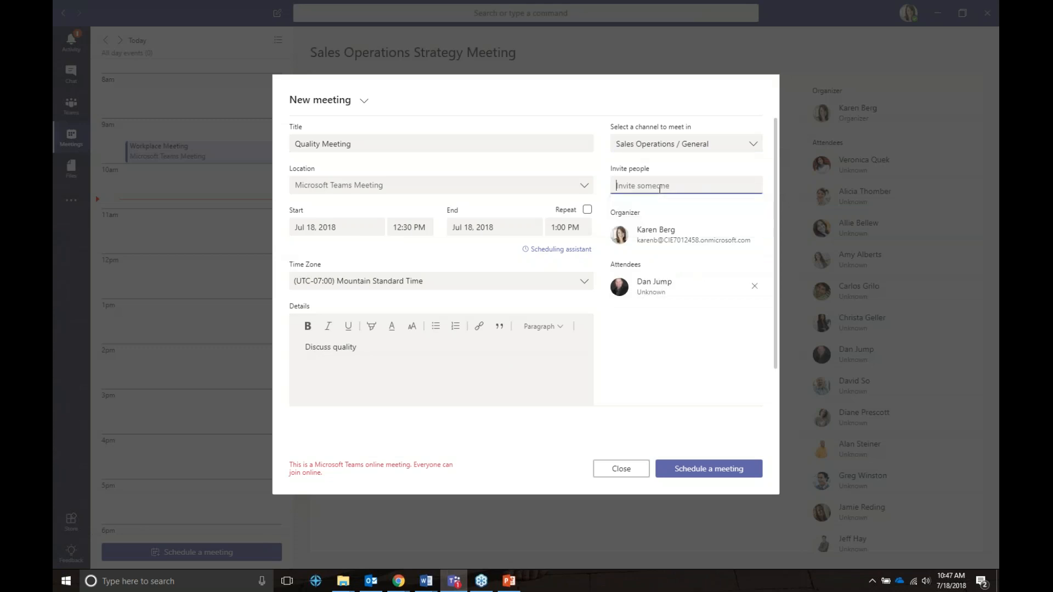
left_click(695, 470)
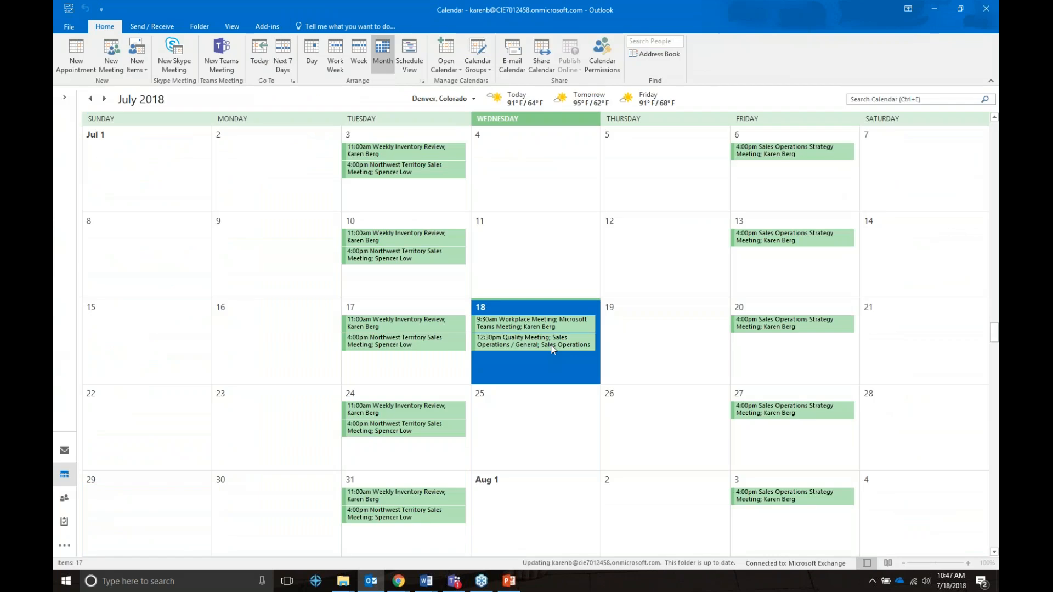
Show the July 18, 12:30–1:00 PM Quality Meeting details in Outlook's July calendar.
mouse_move(552, 349)
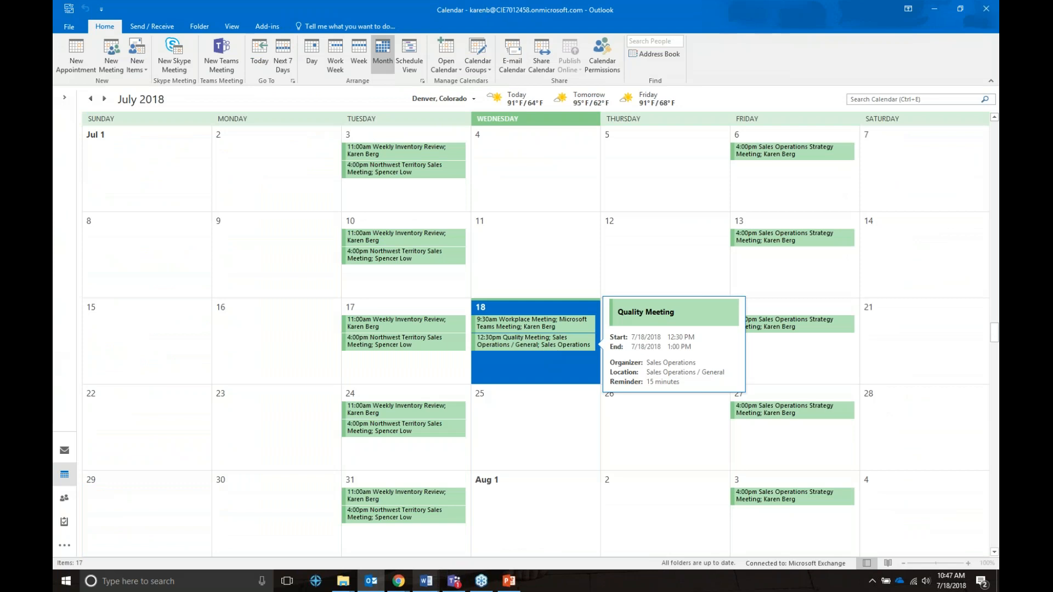
Revisit the Microsoft Teams tips slide in the slide show, then return to Teams.
mouse_move(426, 581)
left_click(509, 581)
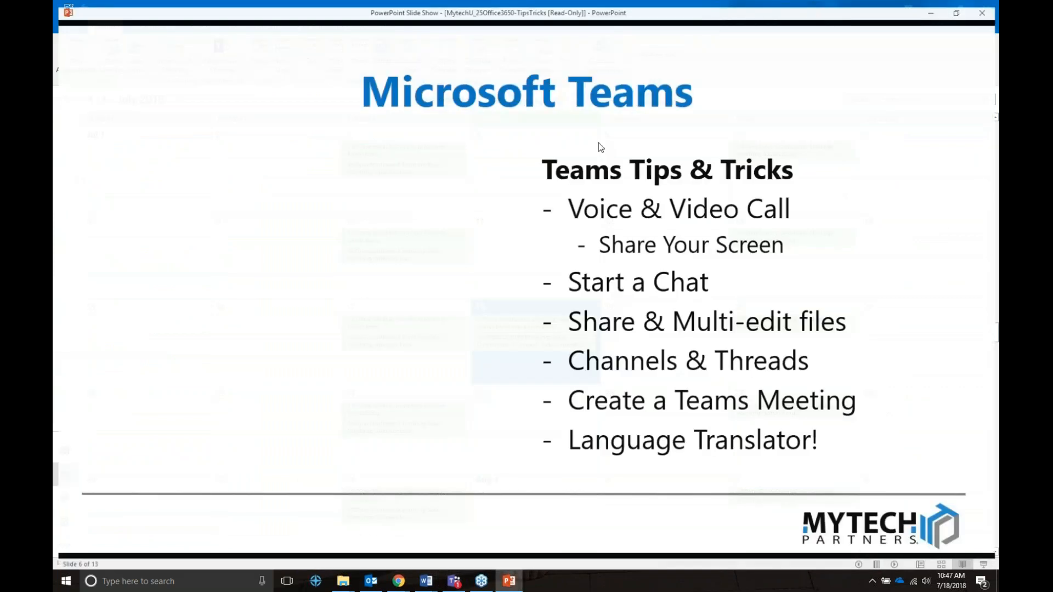
left_click(439, 294)
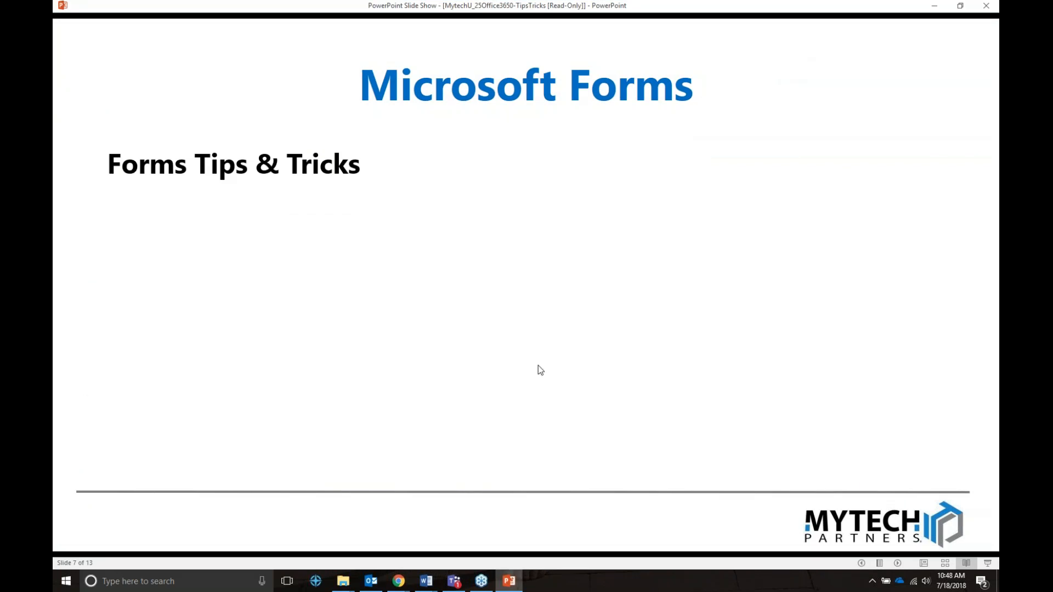
key("Left")
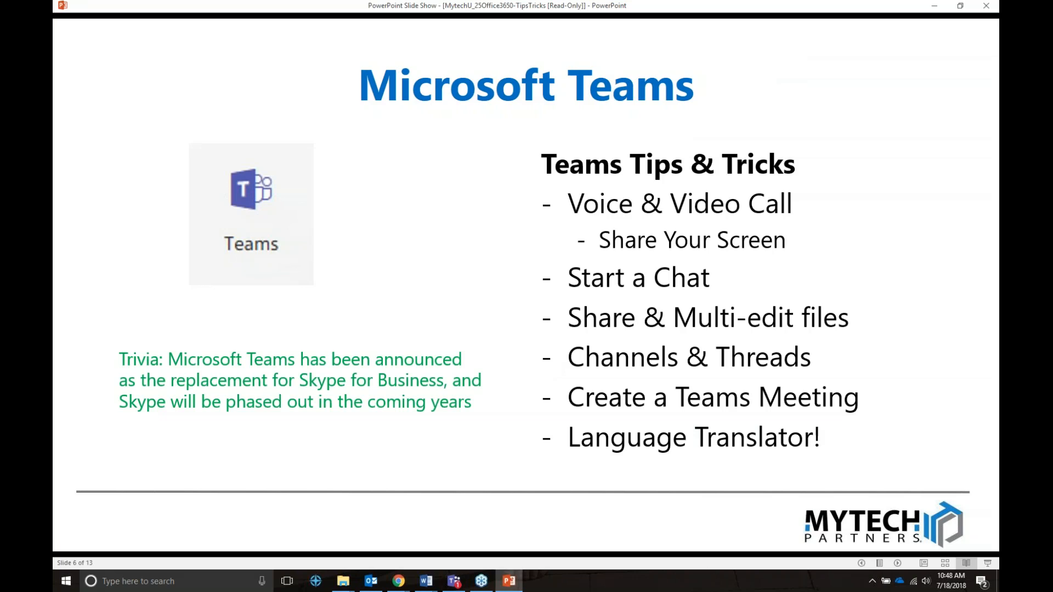
left_click(454, 581)
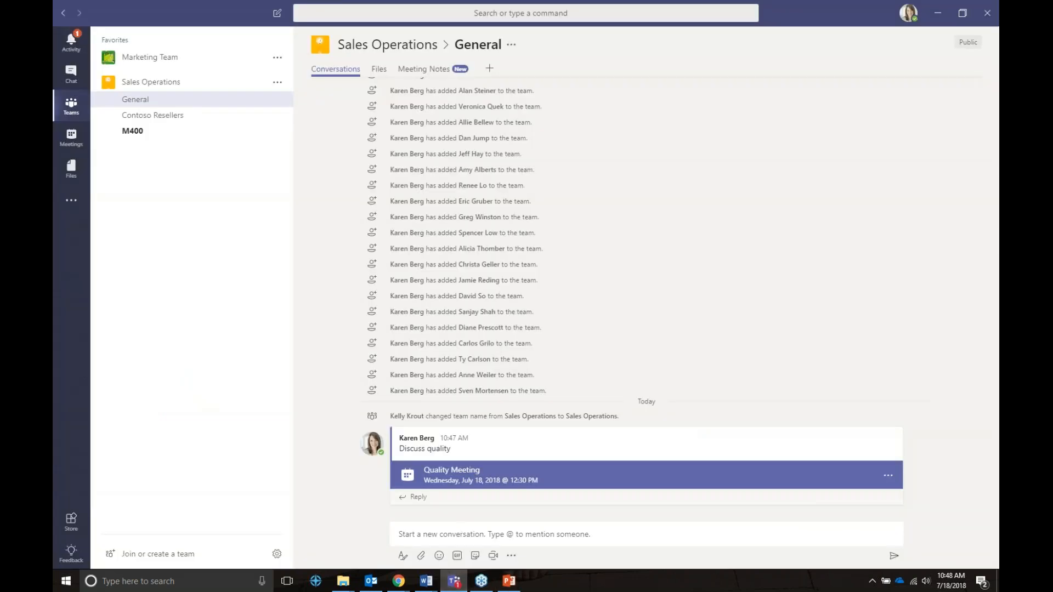
left_click(483, 481)
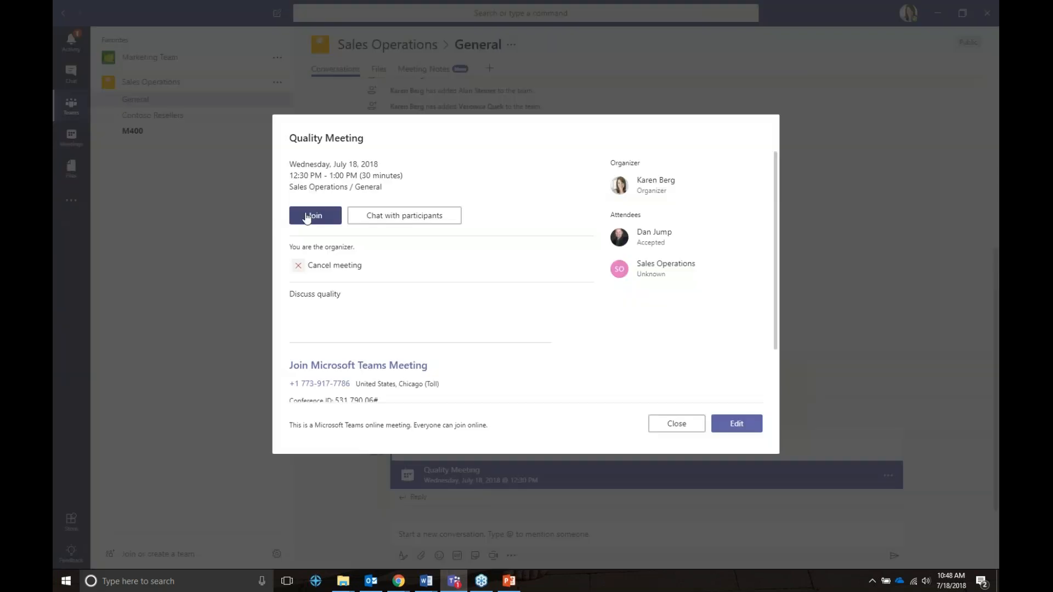
left_click(315, 214)
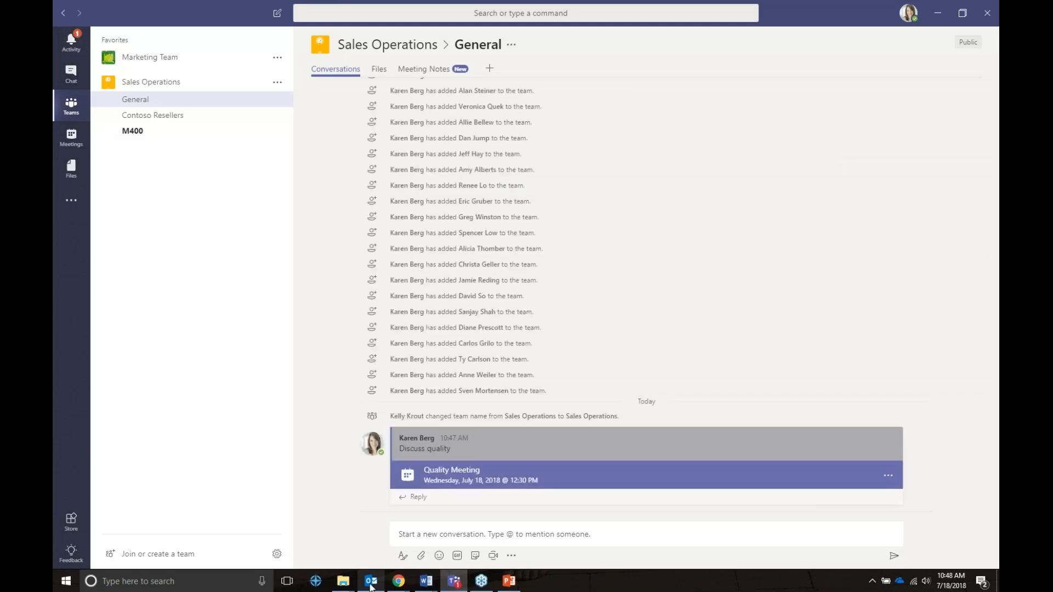
left_click(370, 582)
mouse_move(86, 473)
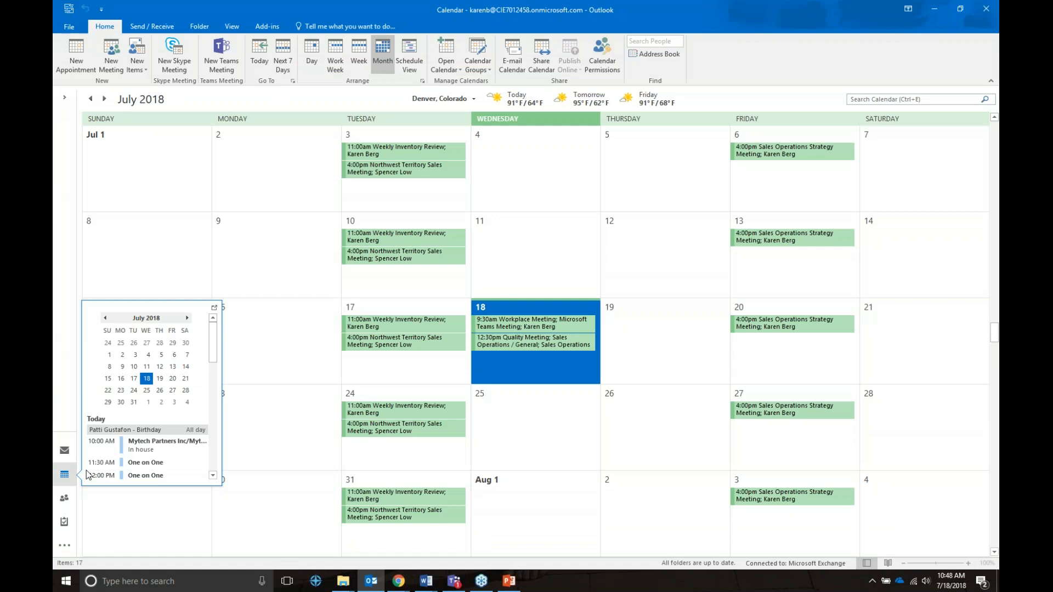
left_click(558, 344)
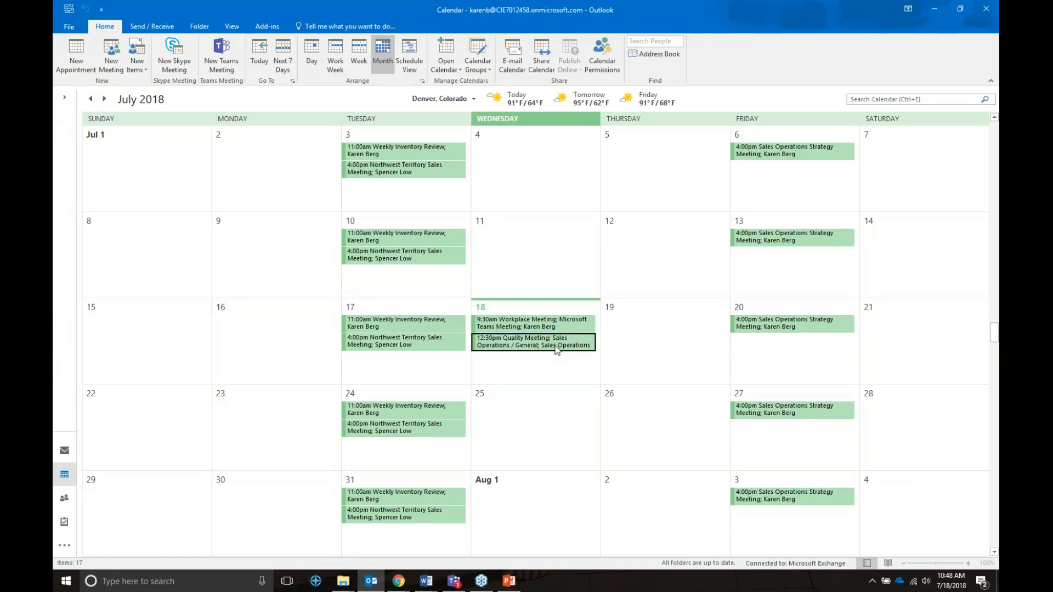
double_click(557, 349)
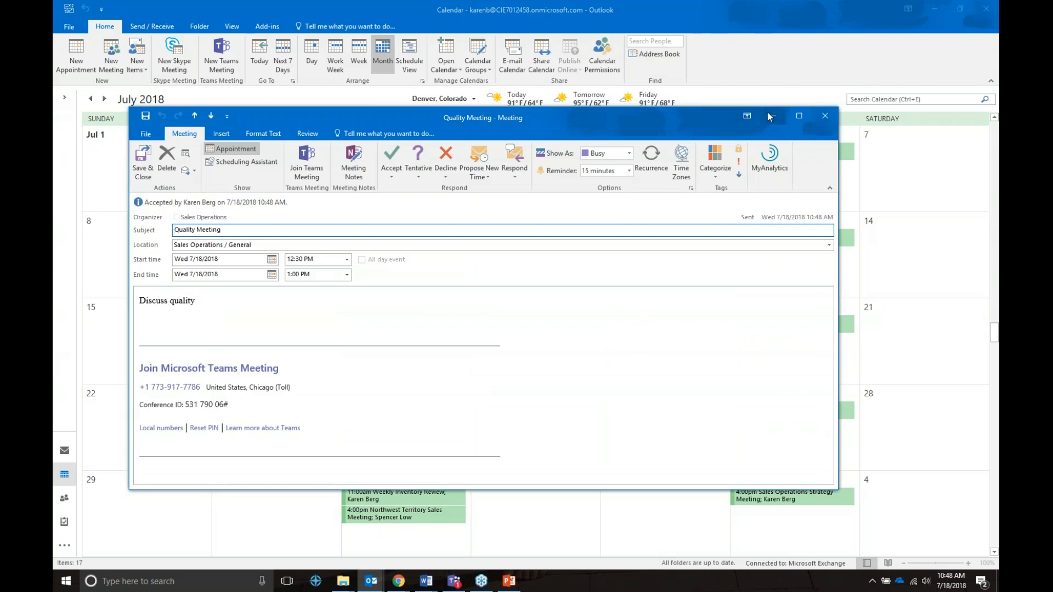
left_click(769, 115)
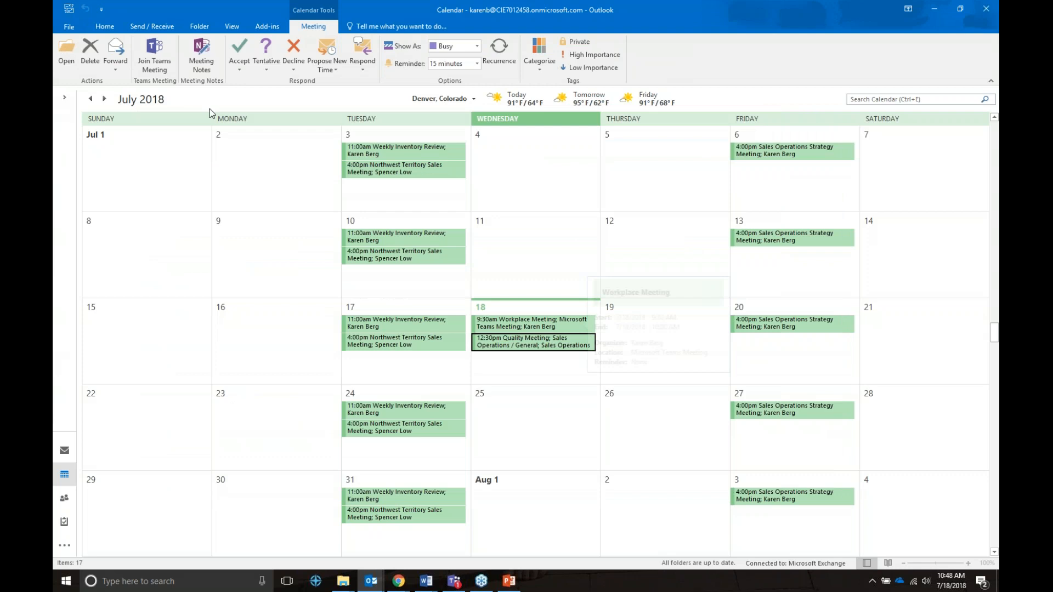
left_click(525, 217)
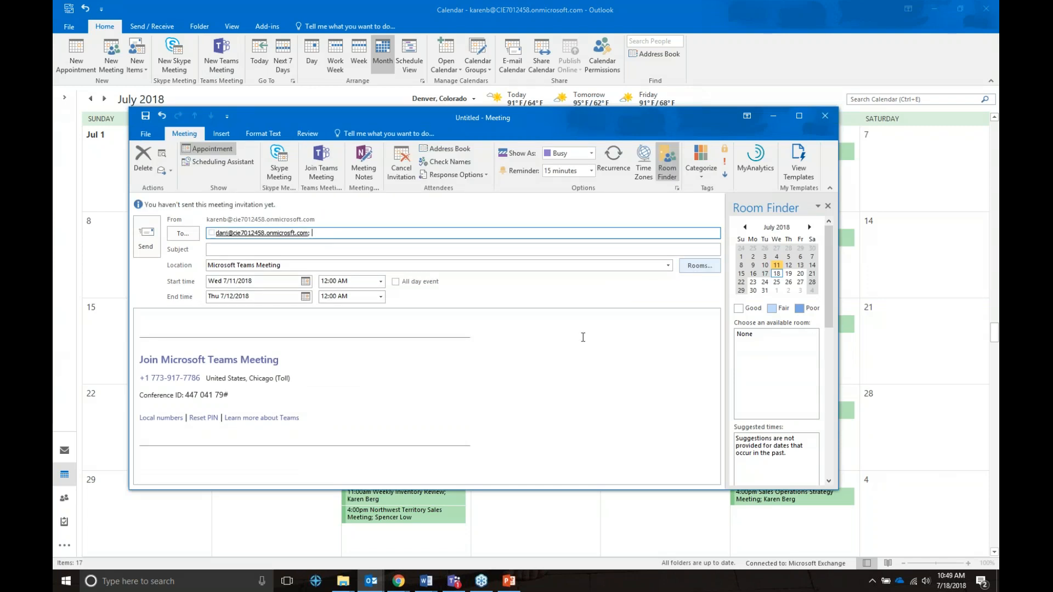
Discard the unsent Outlook meeting invitation without saving and return to the PowerPoint slide show.
left_click(827, 118)
left_click(822, 114)
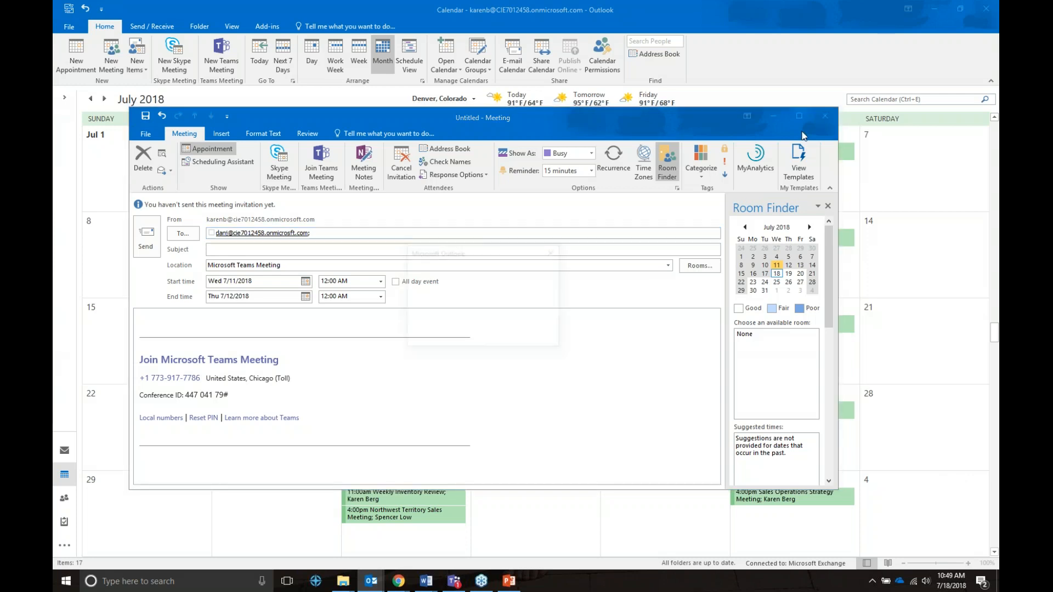
left_click(443, 318)
left_click(459, 335)
left_click(508, 582)
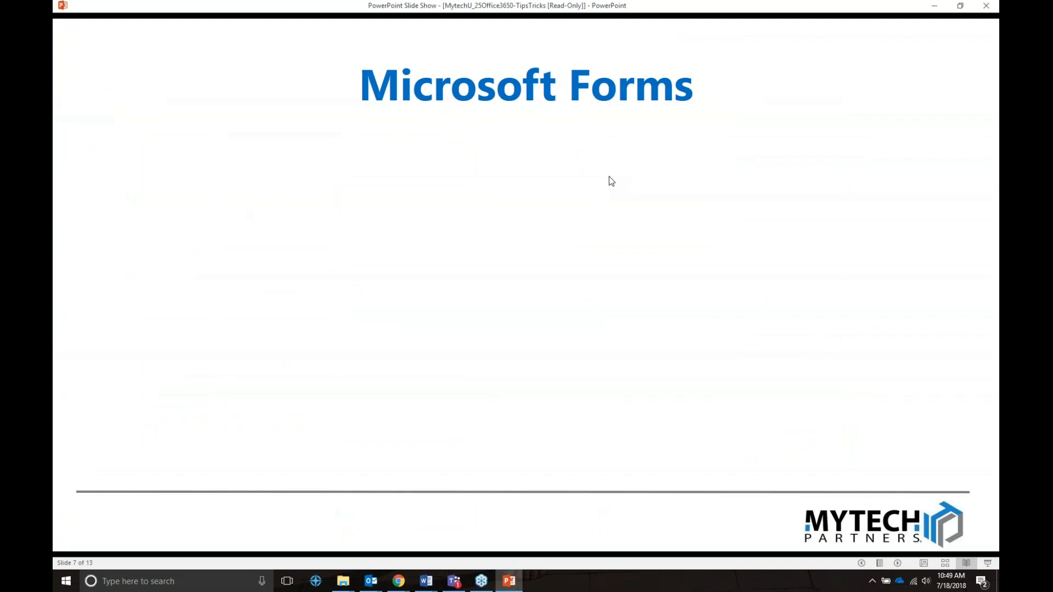
Reveal the Forms Tips & Tricks heading, each tip bullet, and the Forms logo with Survey Monkey trivia.
left_click(608, 176)
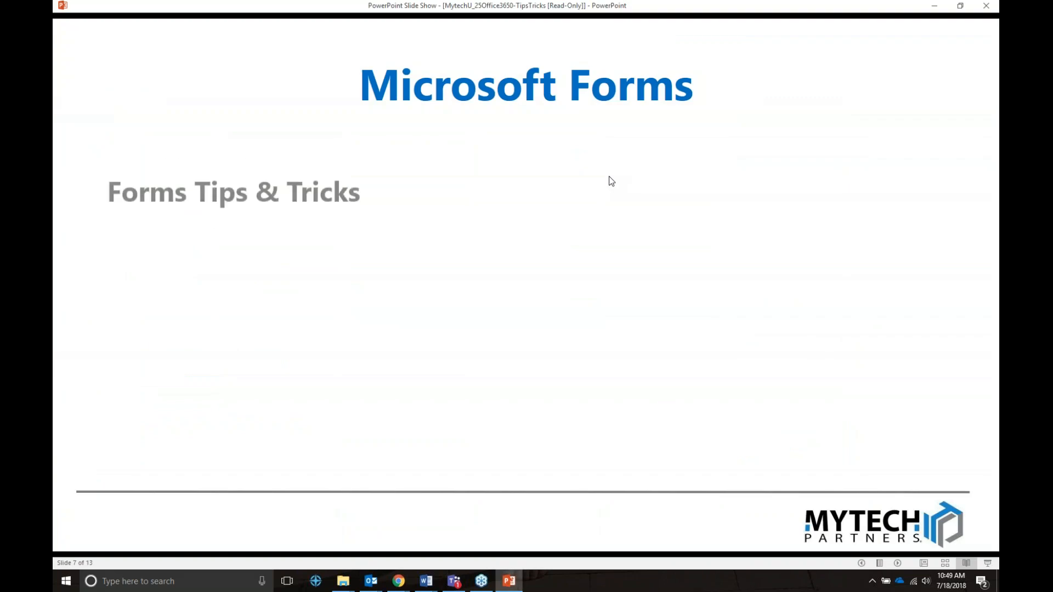
left_click(609, 176)
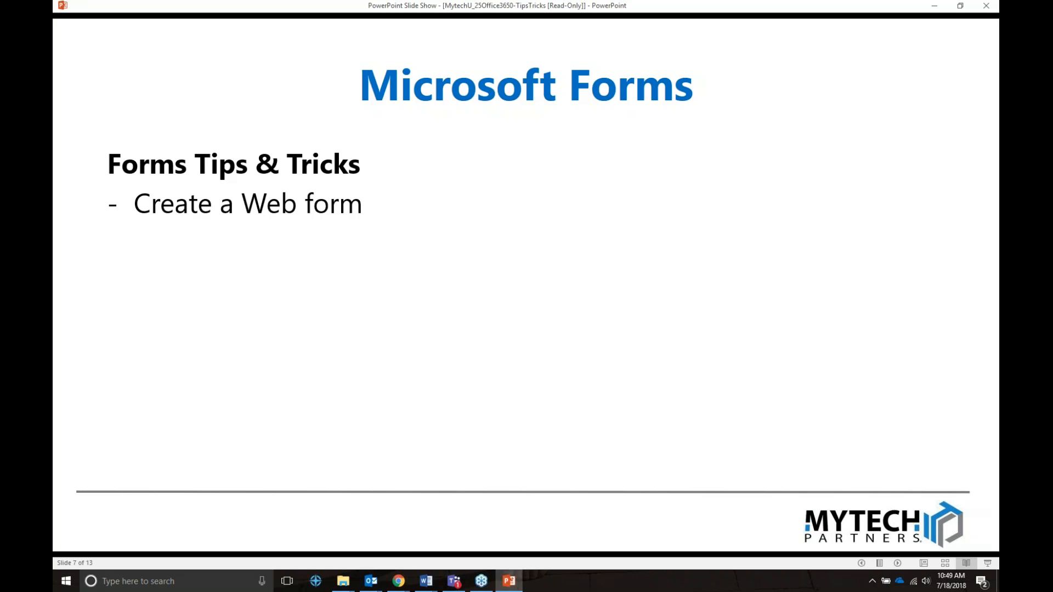
key("Right")
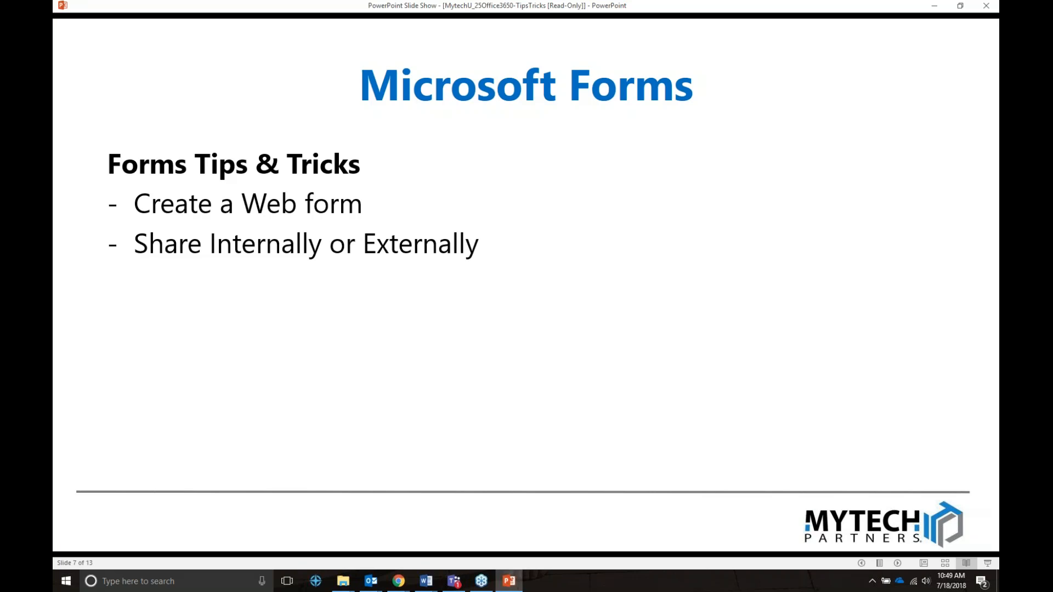
key("Right")
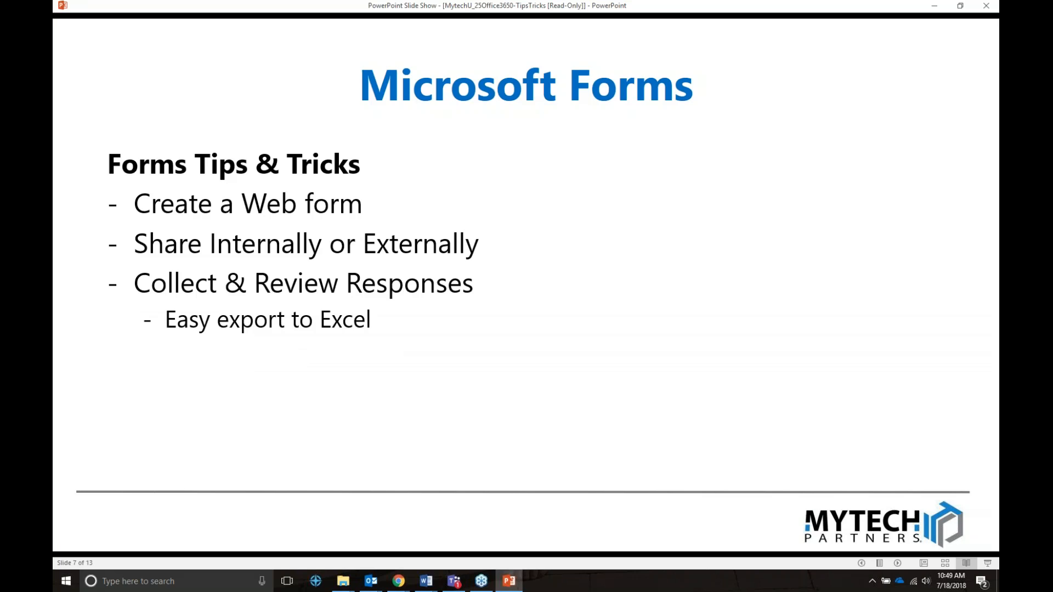
key("Right")
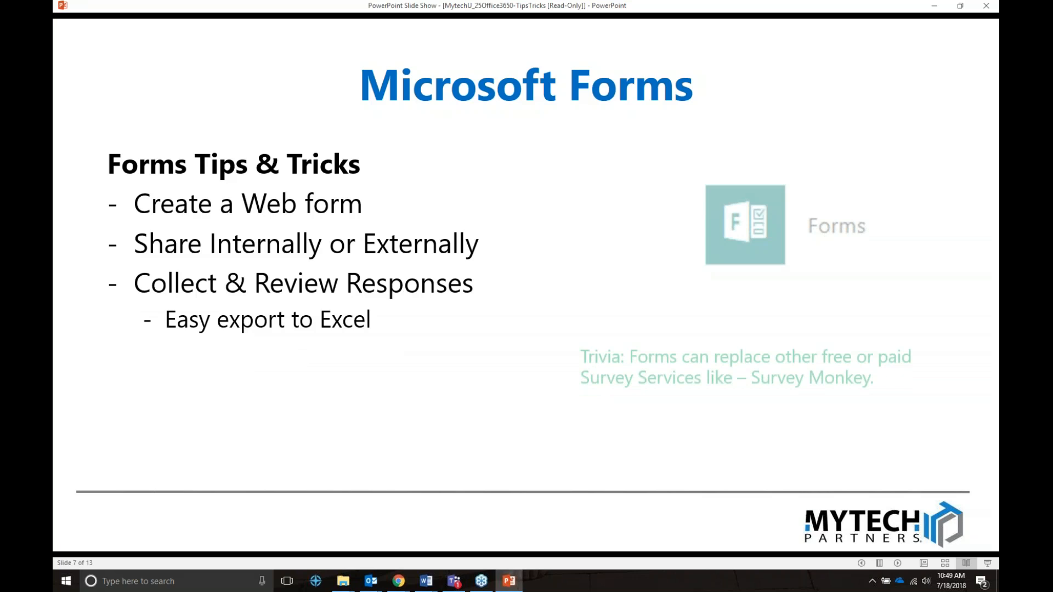
In Chrome, launch Microsoft Forms from the Office 365 app launcher's All apps list.
mouse_move(398, 581)
left_click(284, 534)
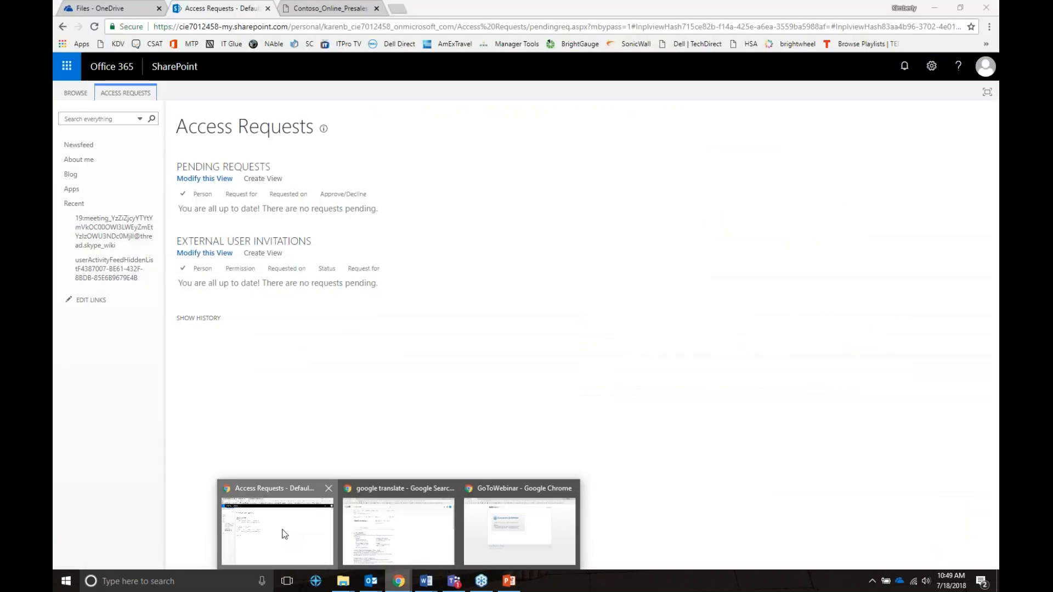
left_click(66, 66)
left_click(86, 301)
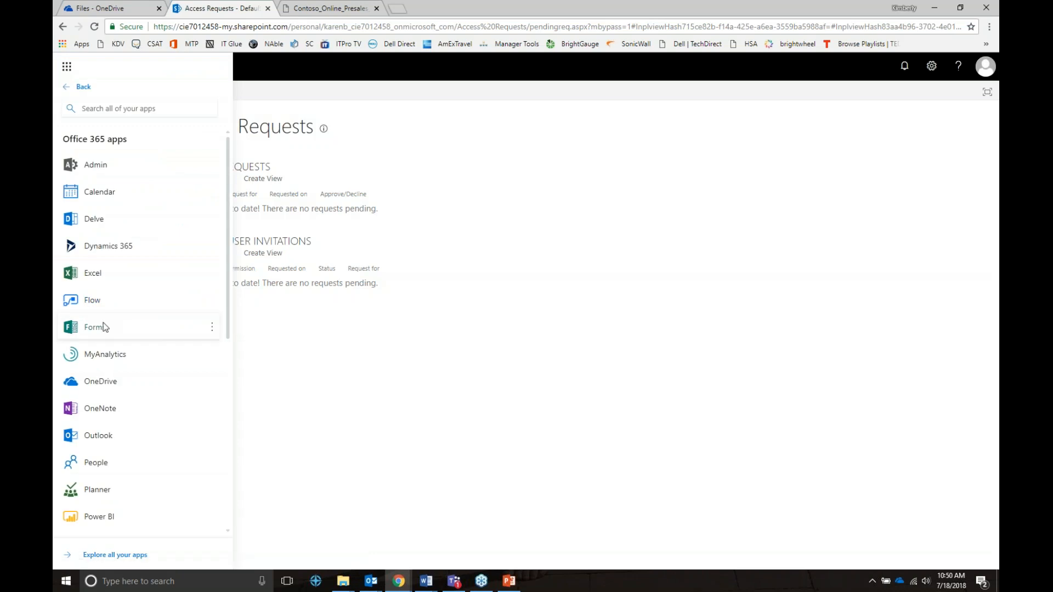
left_click(208, 327)
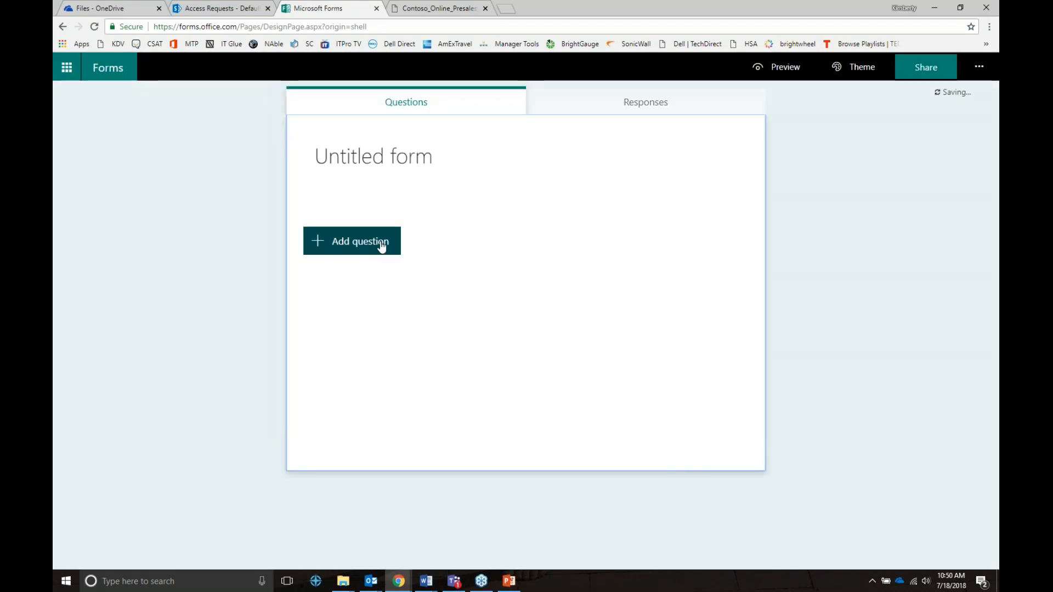
Create a new blank form and add text, rating and date questions.
left_click(381, 244)
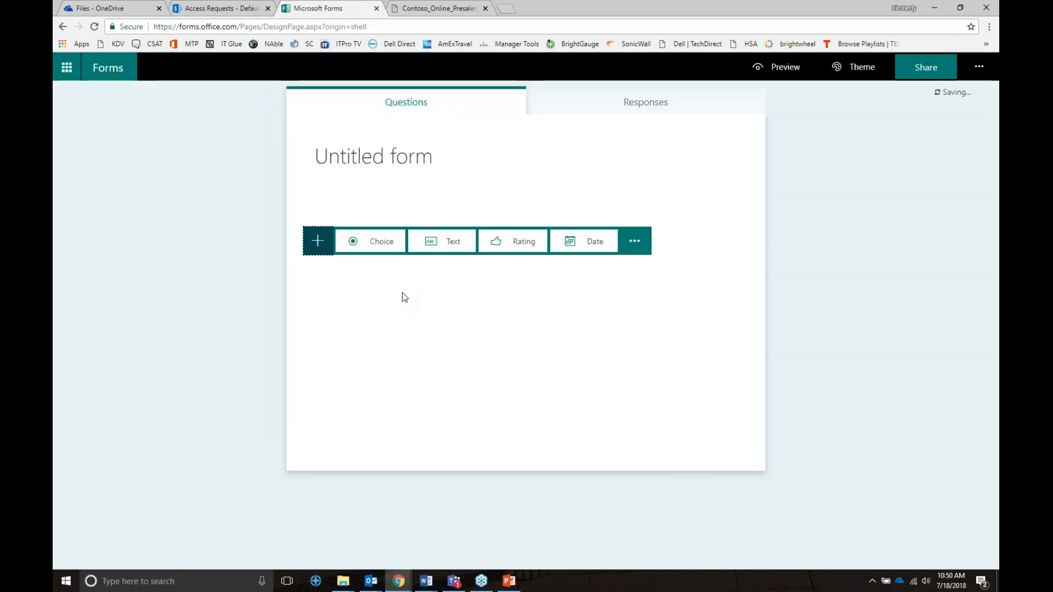
left_click(385, 249)
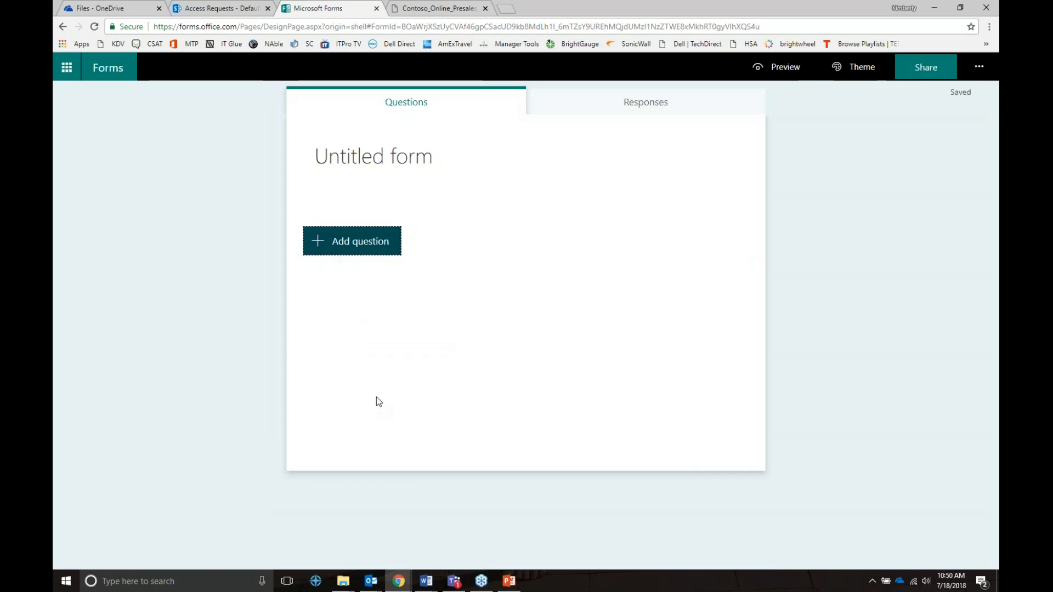
left_click(336, 242)
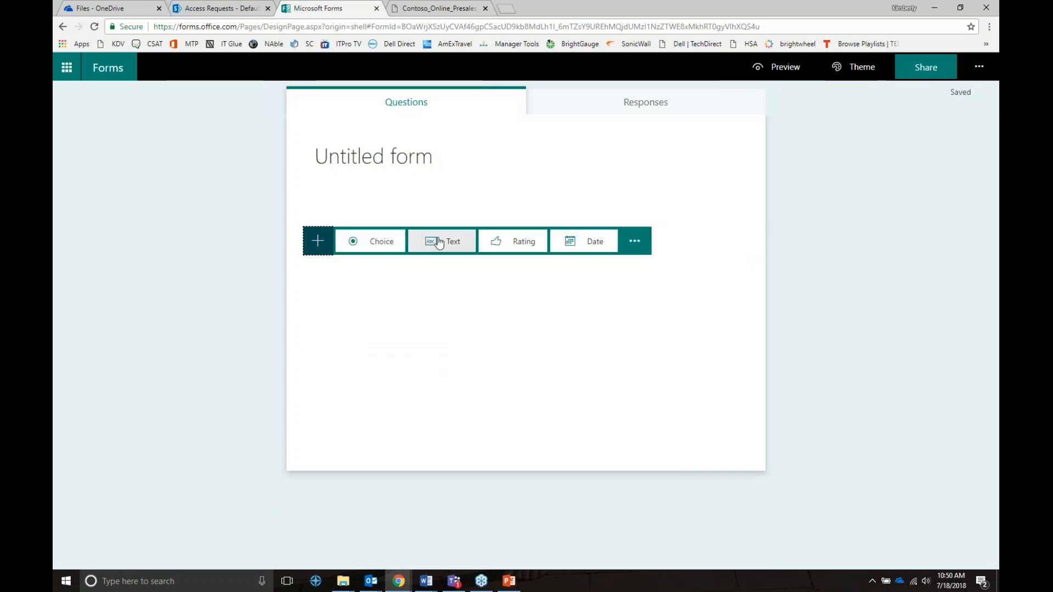
left_click(468, 243)
left_click(531, 378)
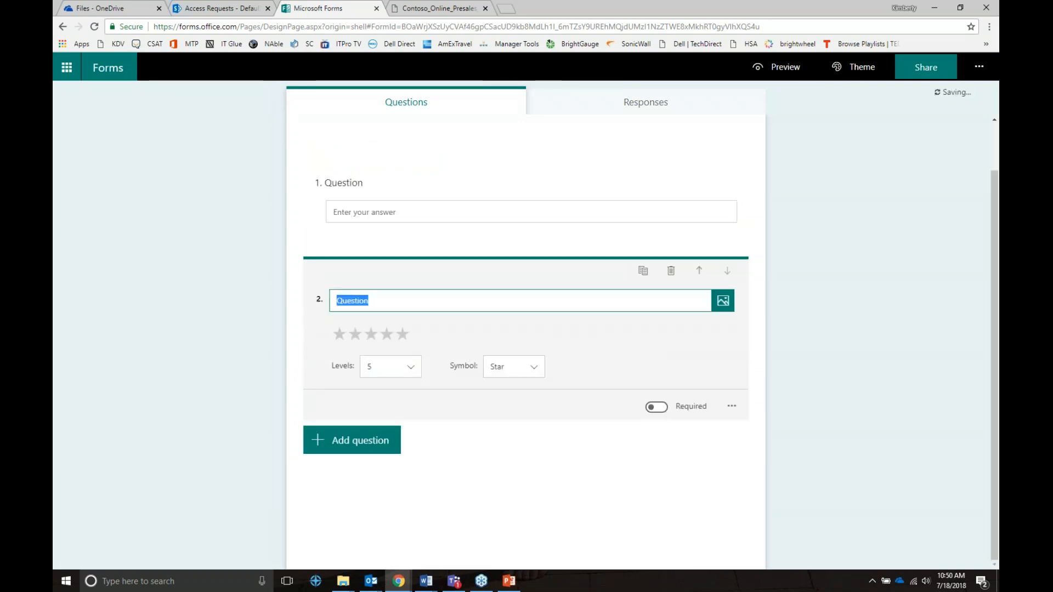
left_click(387, 366)
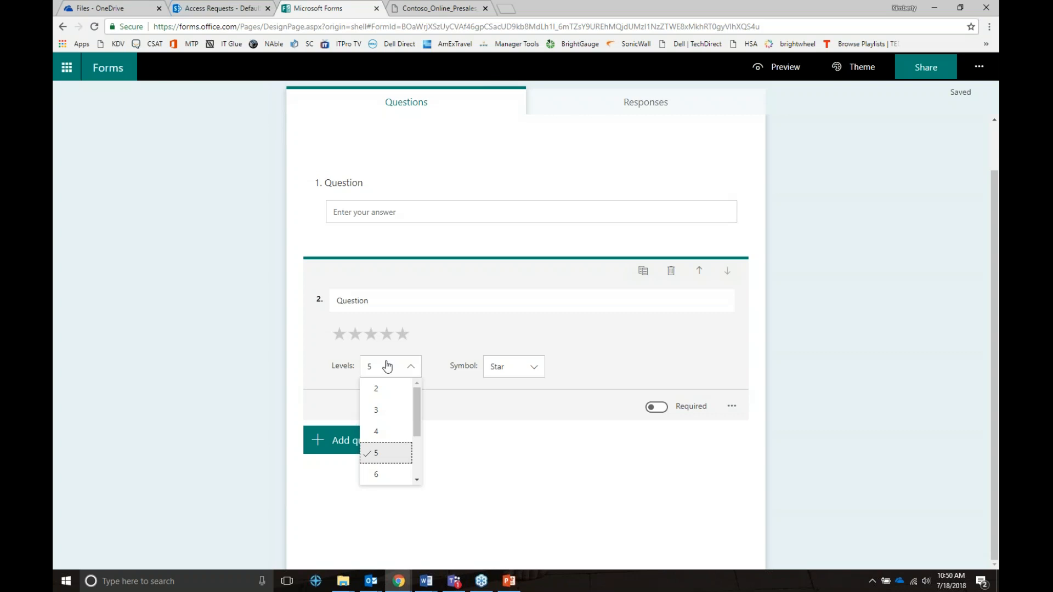
left_click(341, 445)
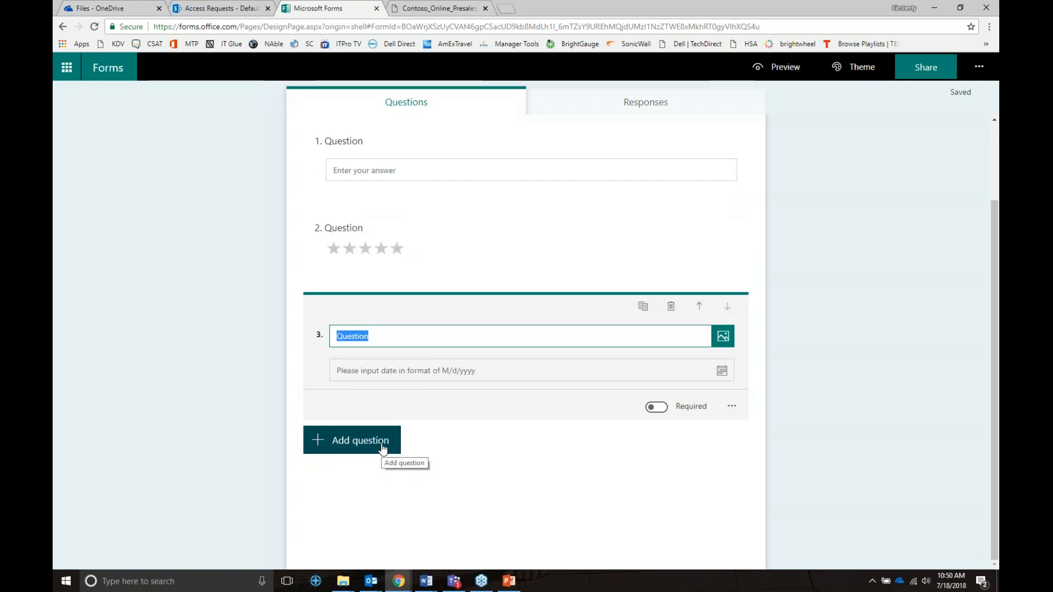
Add a ranking question and a Likert grid question to the form.
left_click(382, 448)
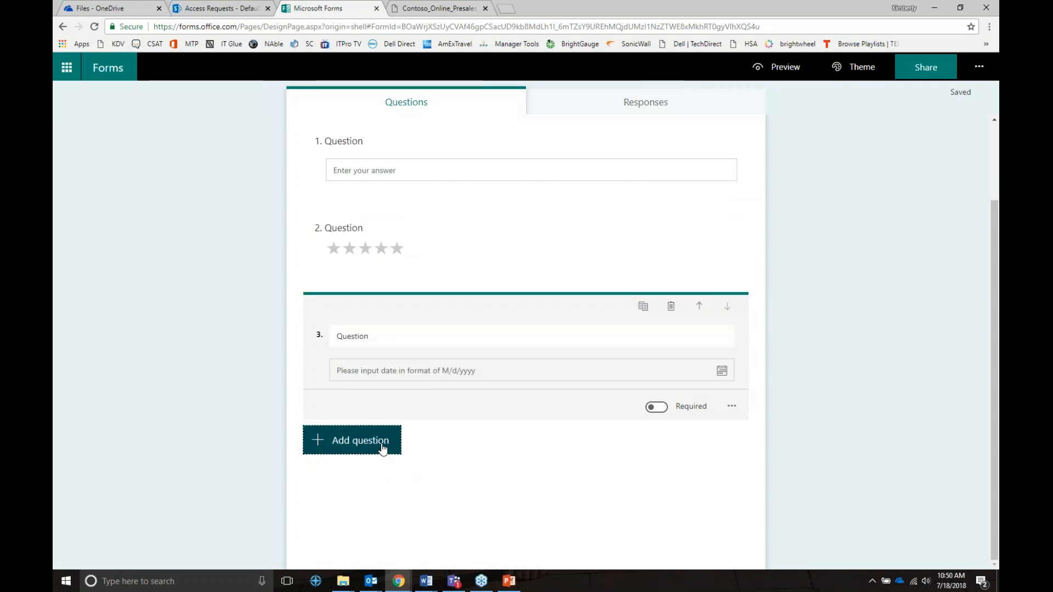
left_click(382, 448)
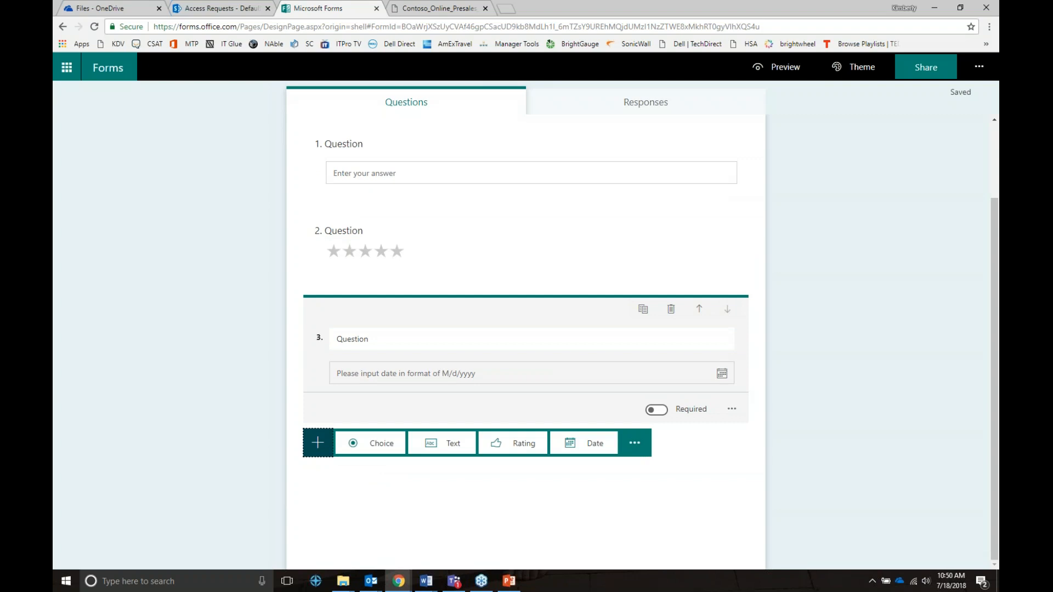
left_click(634, 444)
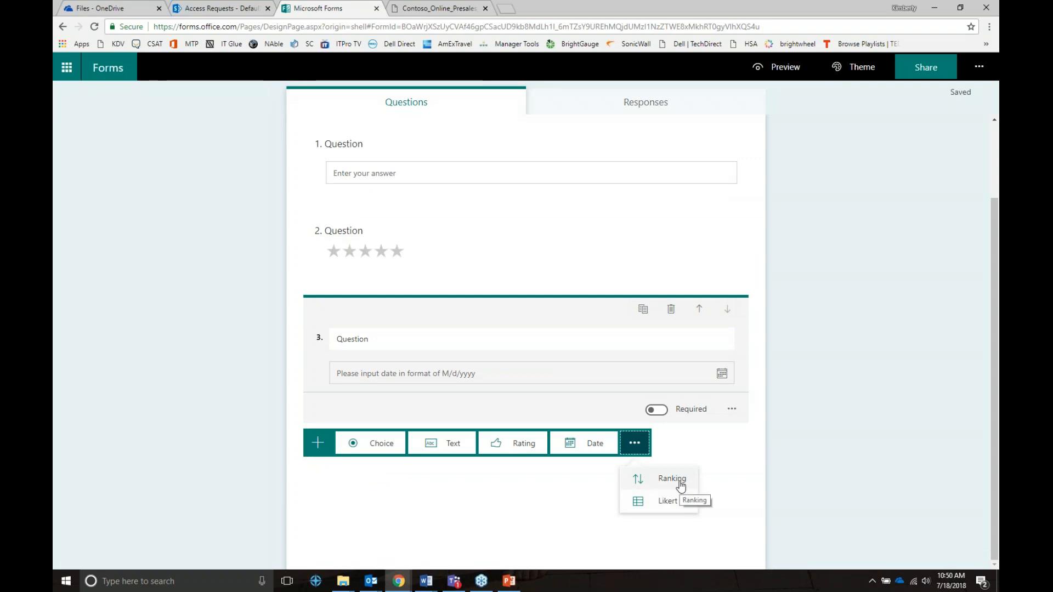
left_click(680, 485)
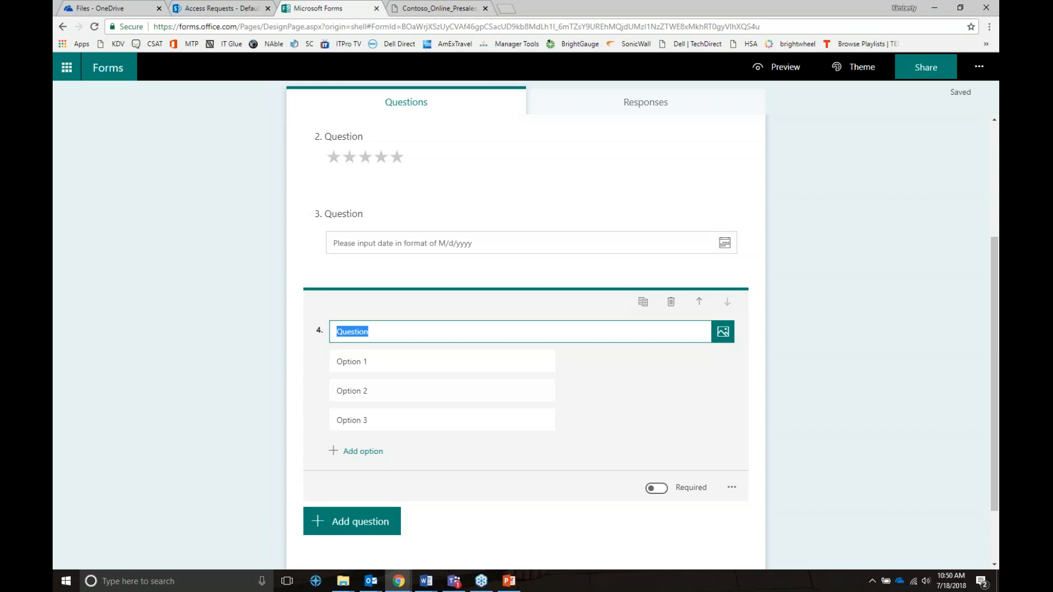
left_click(351, 521)
left_click(634, 517)
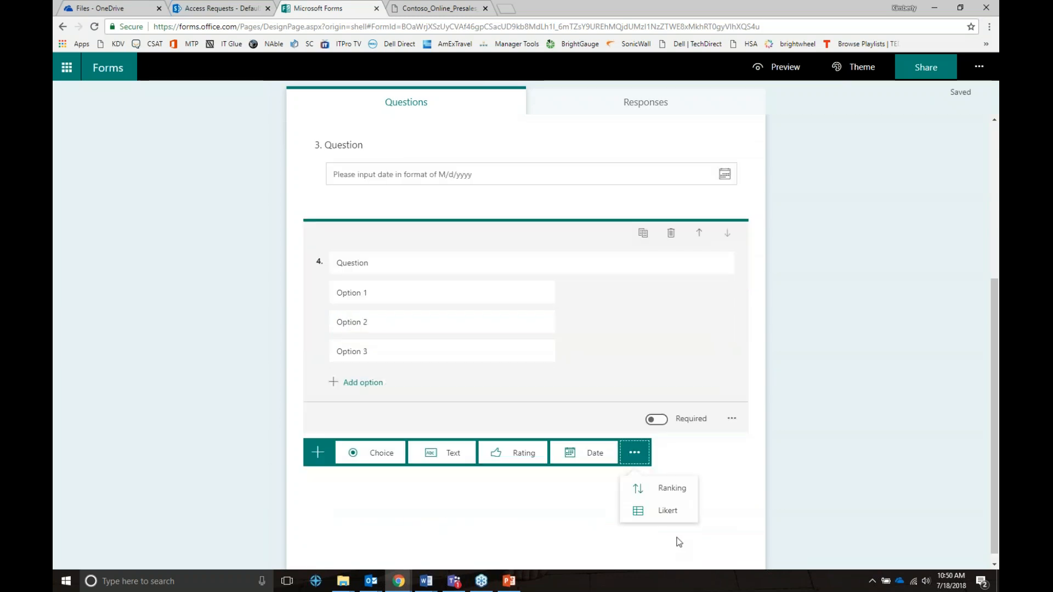
left_click(667, 498)
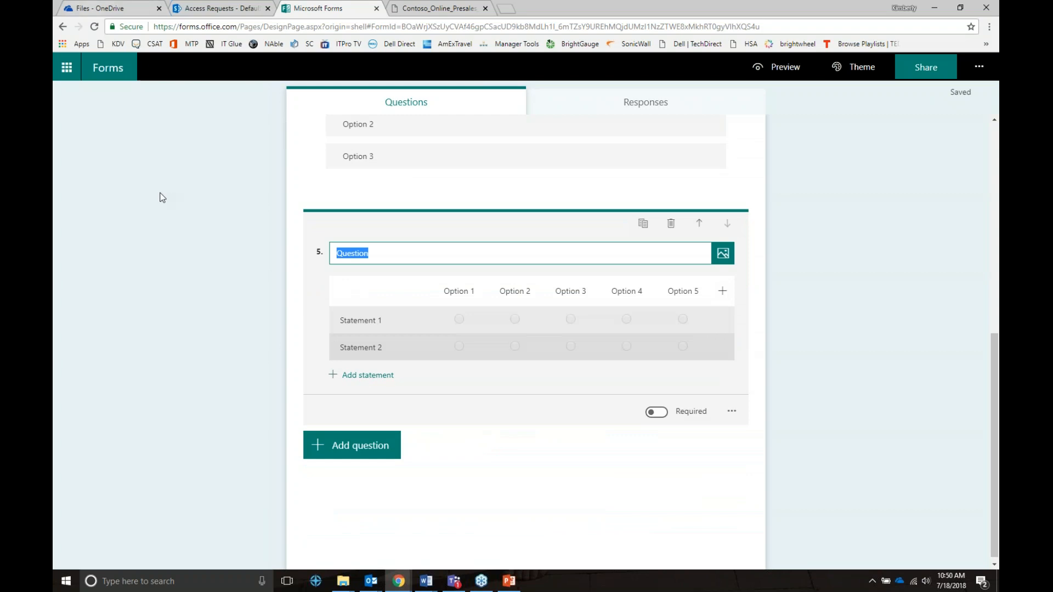
Go back to My forms and open the Example form.
scroll(168, 86, "up", 8)
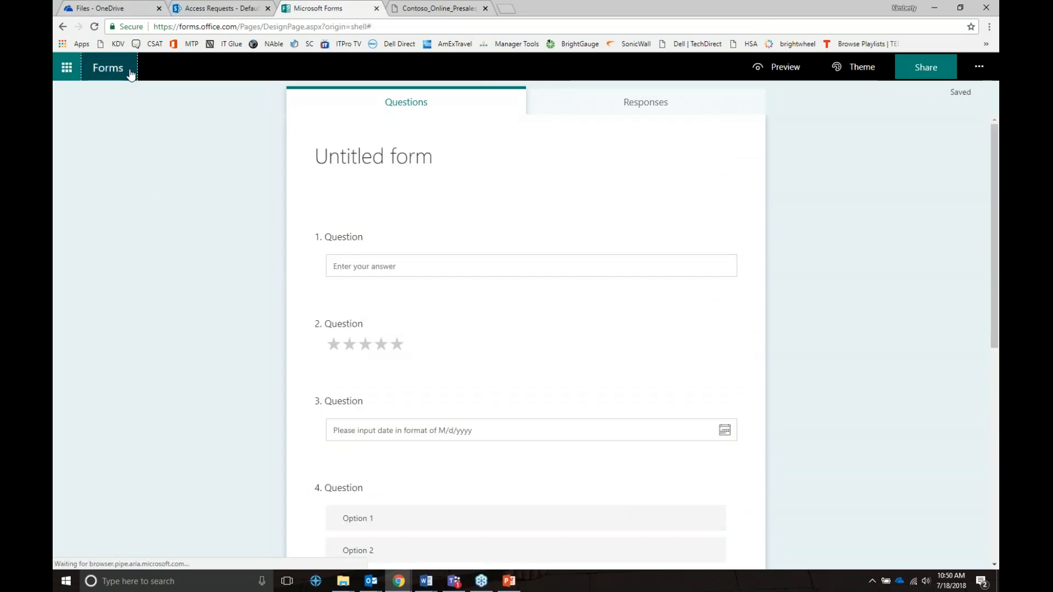
left_click(131, 70)
left_click(515, 252)
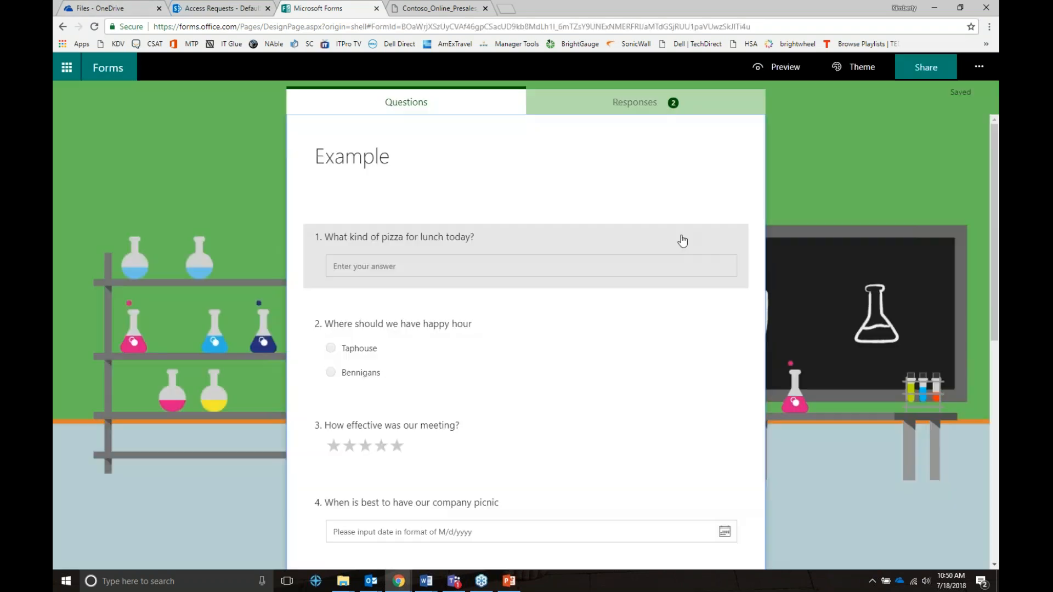
Look through the Example form's questions, then view its Responses summary with 2 responses.
left_click(340, 270)
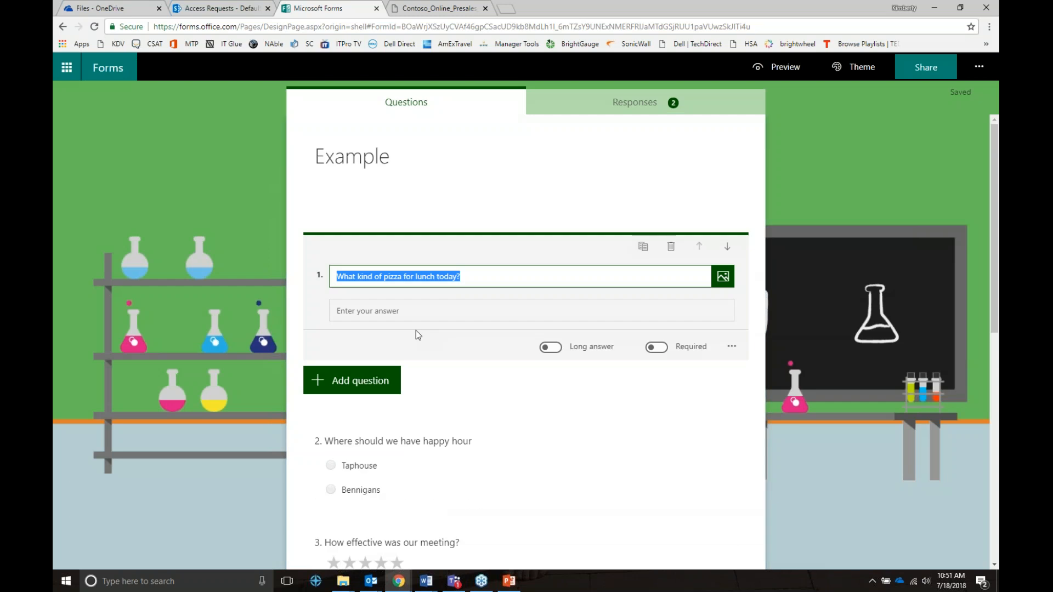
scroll(334, 409, "down", 1)
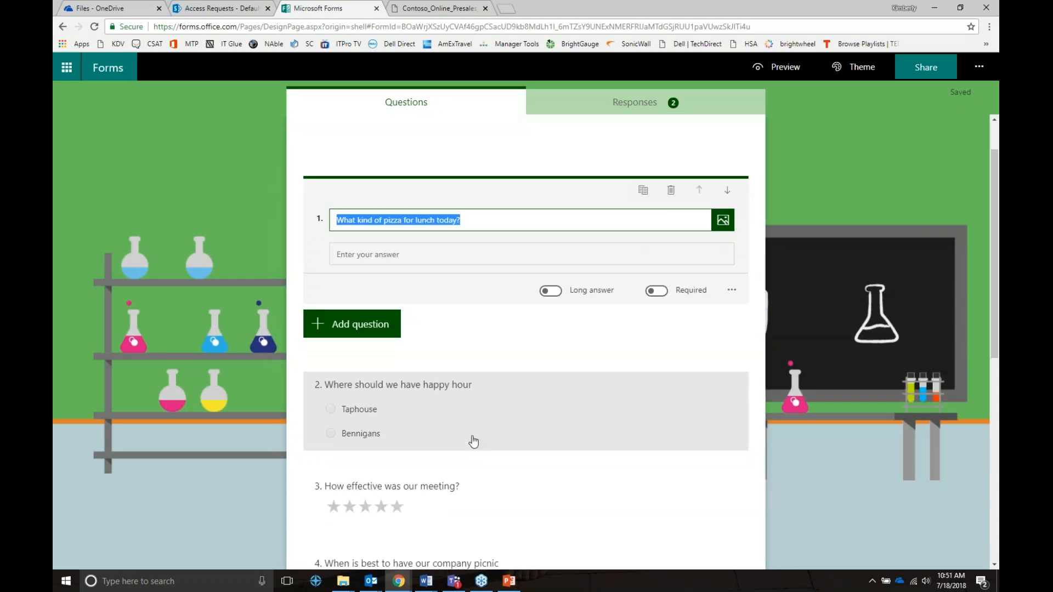
scroll(414, 393, "down", 3)
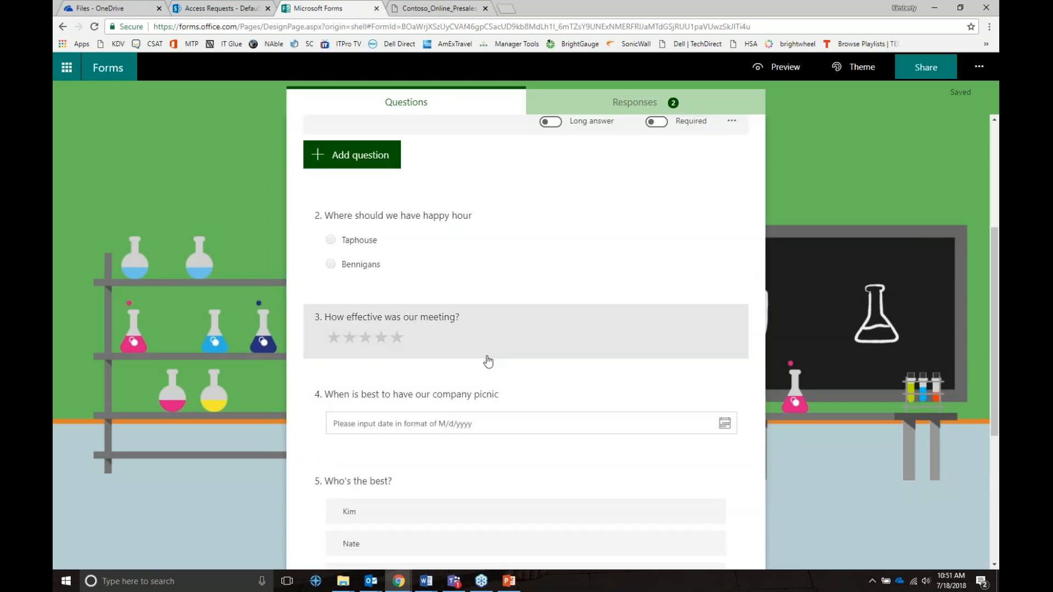
scroll(490, 448, "down", 3)
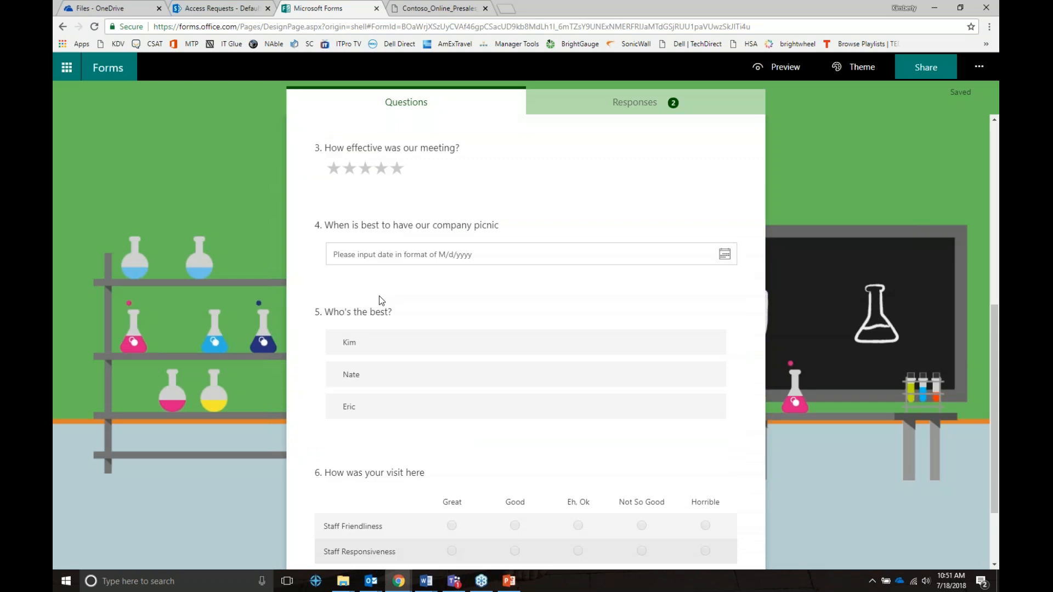
scroll(435, 428, "down", 2)
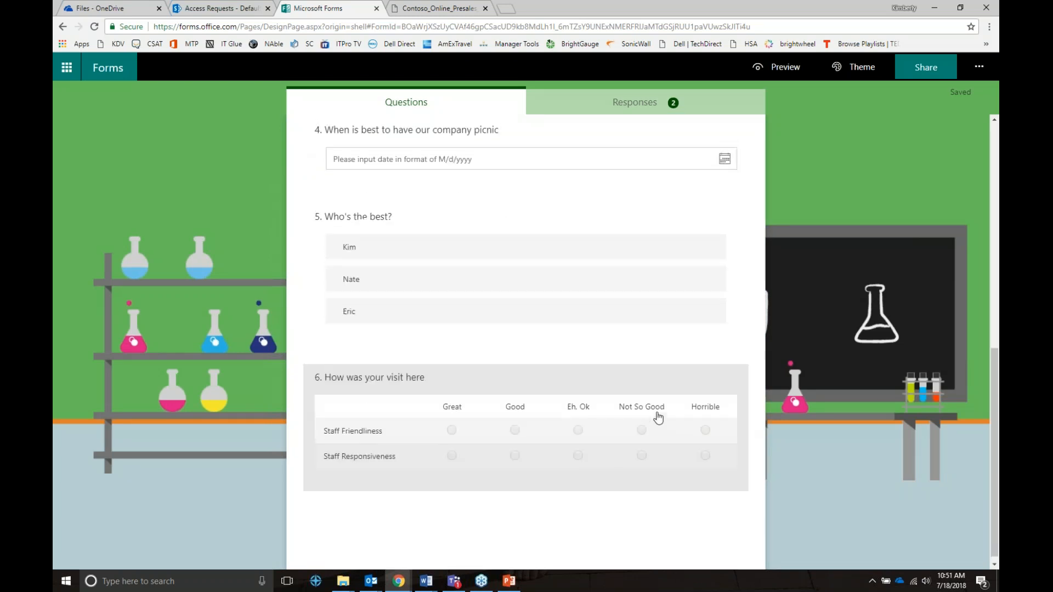
scroll(658, 418, "up", 4)
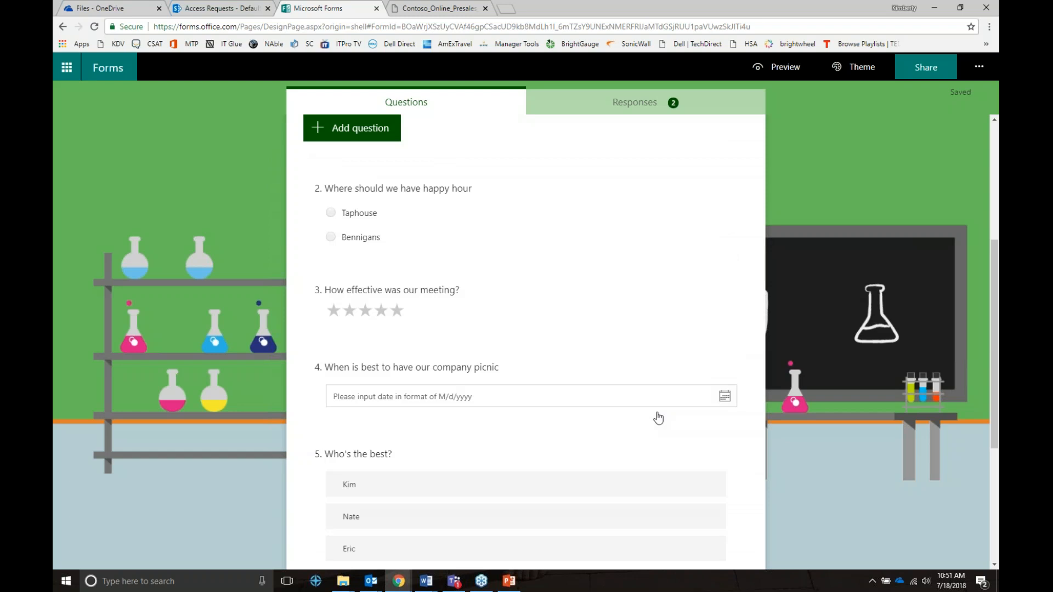
left_click(603, 104)
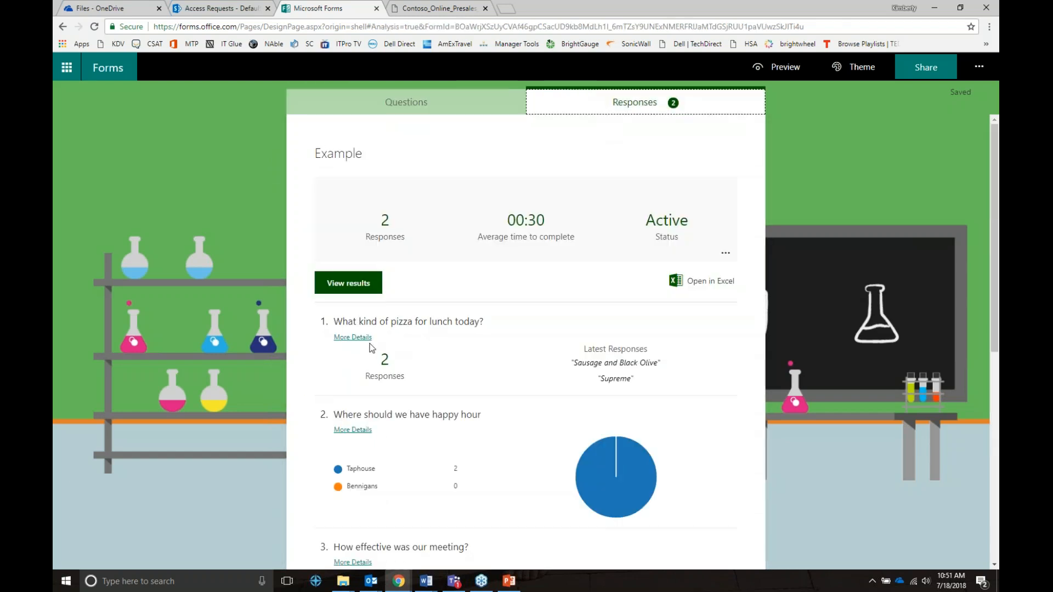
Check question 6's individual answers, then export all responses to Excel as Example(1-2).xlsx.
scroll(370, 347, "down", 8)
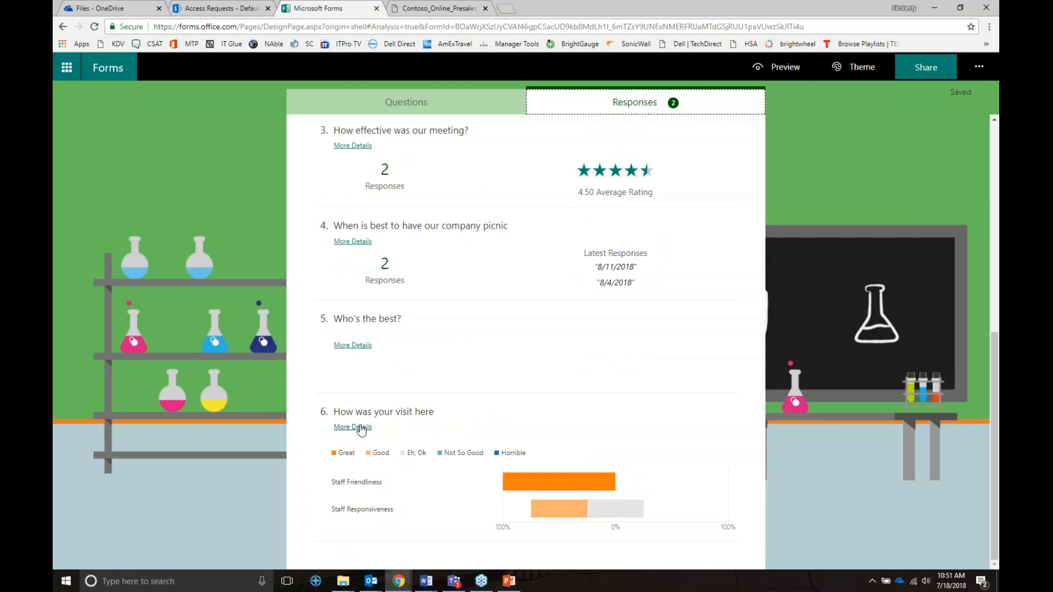
left_click(362, 429)
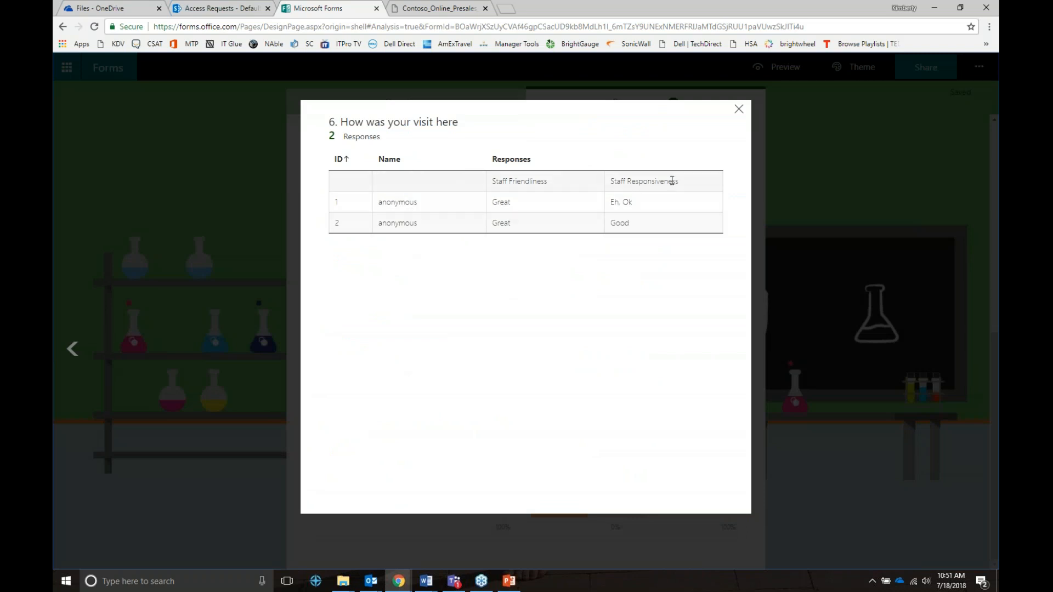
left_click(739, 109)
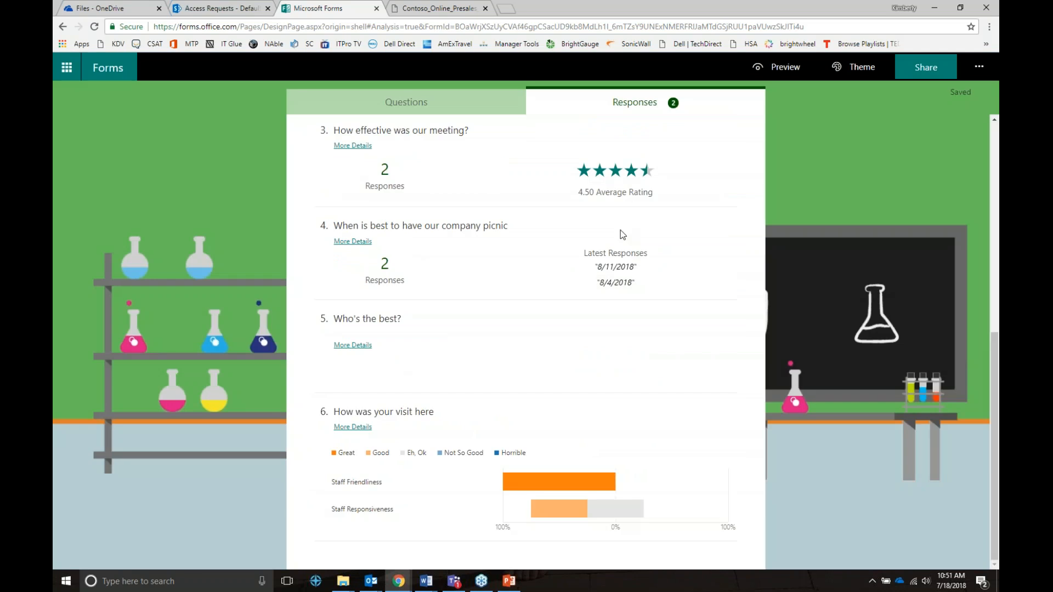
scroll(620, 235, "up", 8)
left_click(708, 279)
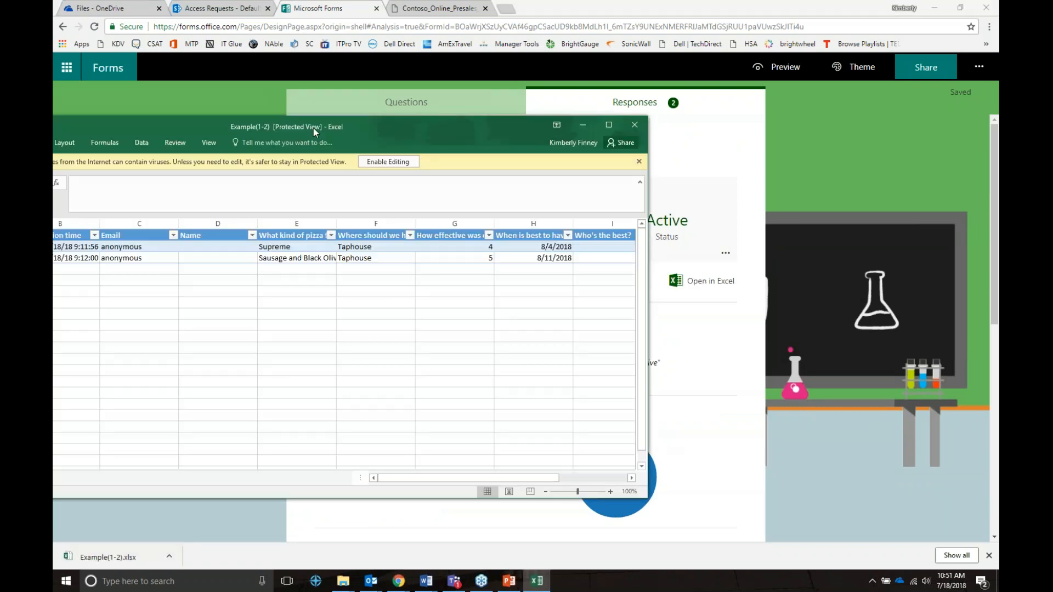
Maximize the Example(1-2).xlsx workbook to review the responses, then close Excel.
double_click(314, 127)
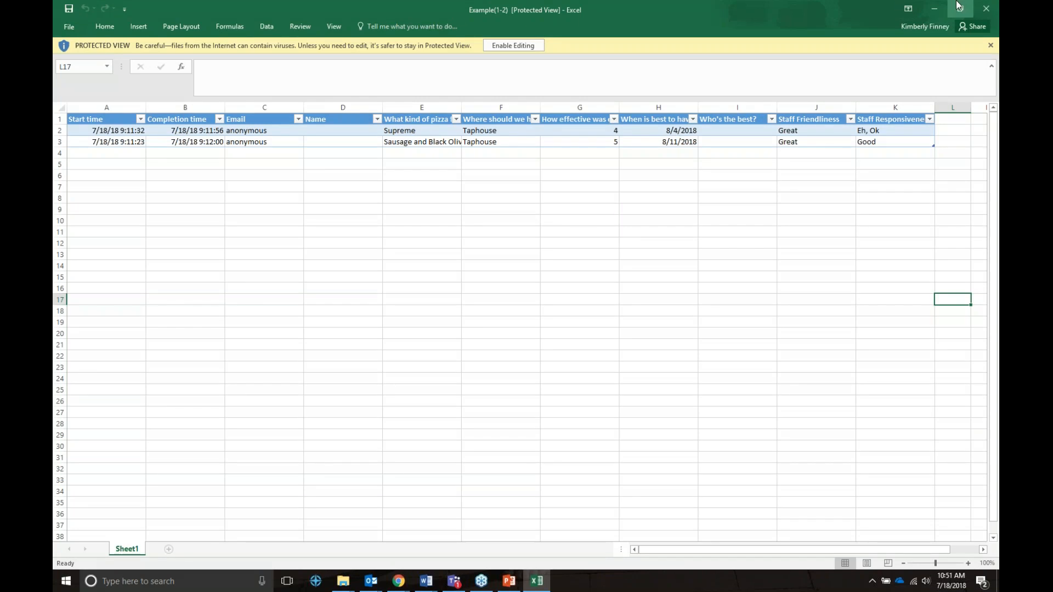
left_click(986, 8)
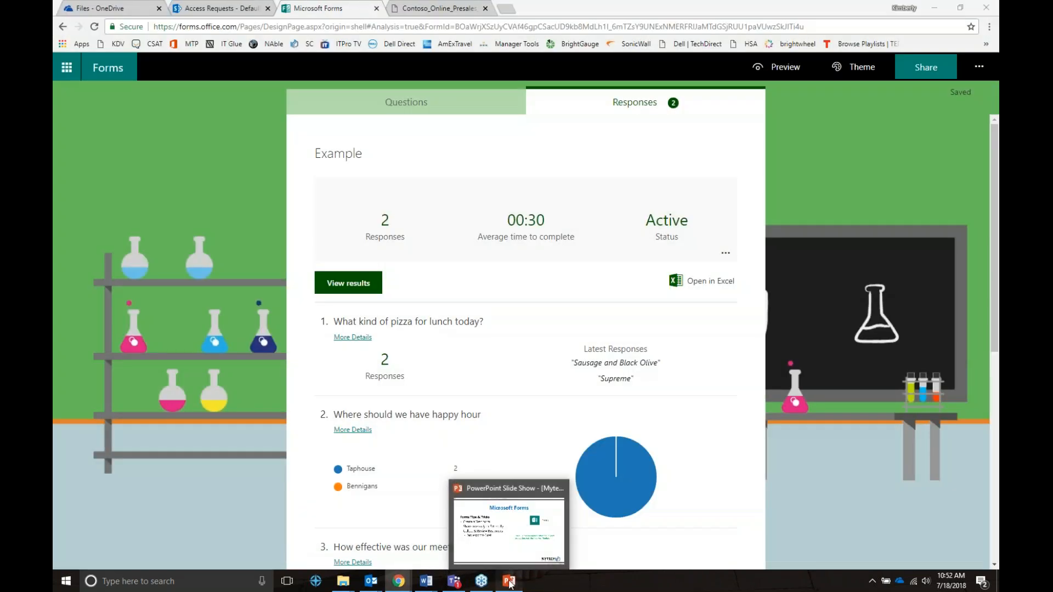
Show the Microsoft Forms tips slide, then switch back to the Forms responses page.
left_click(510, 583)
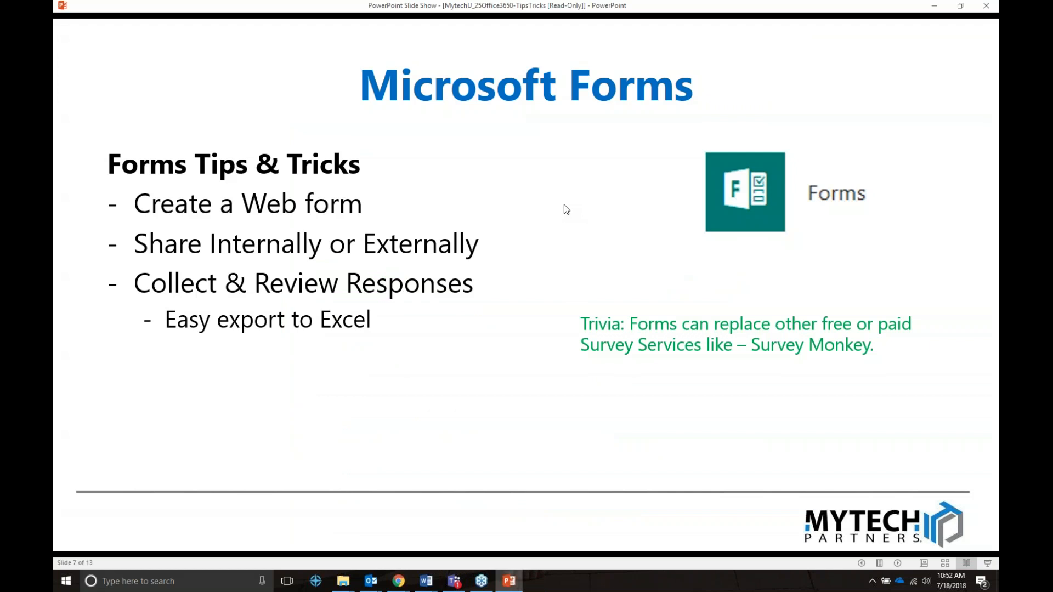
left_click(399, 581)
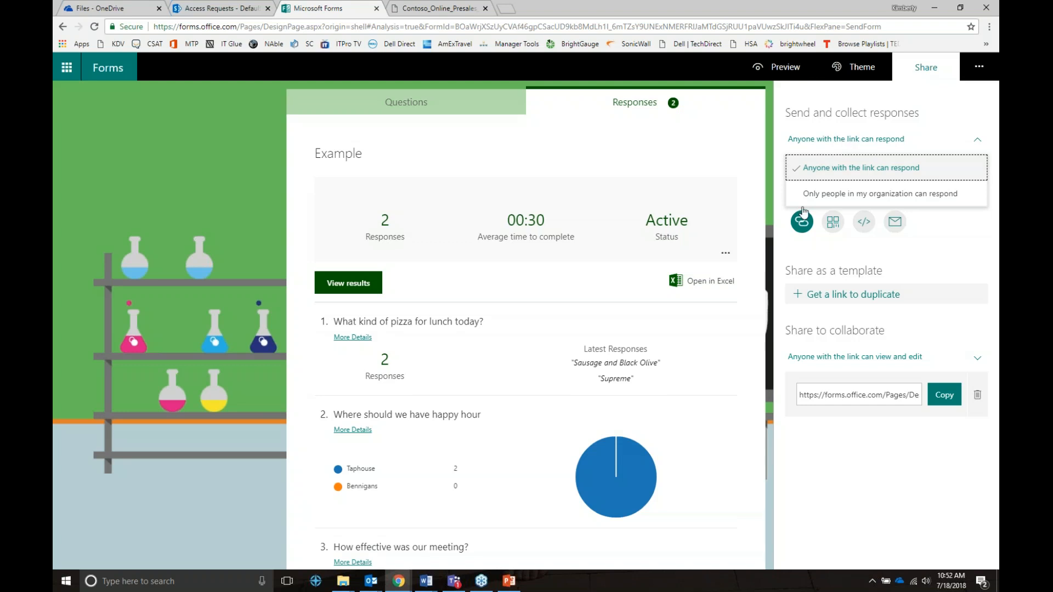
Show the form's QR code, preview it in Mobile layout, then go back to the responses.
left_click(833, 222)
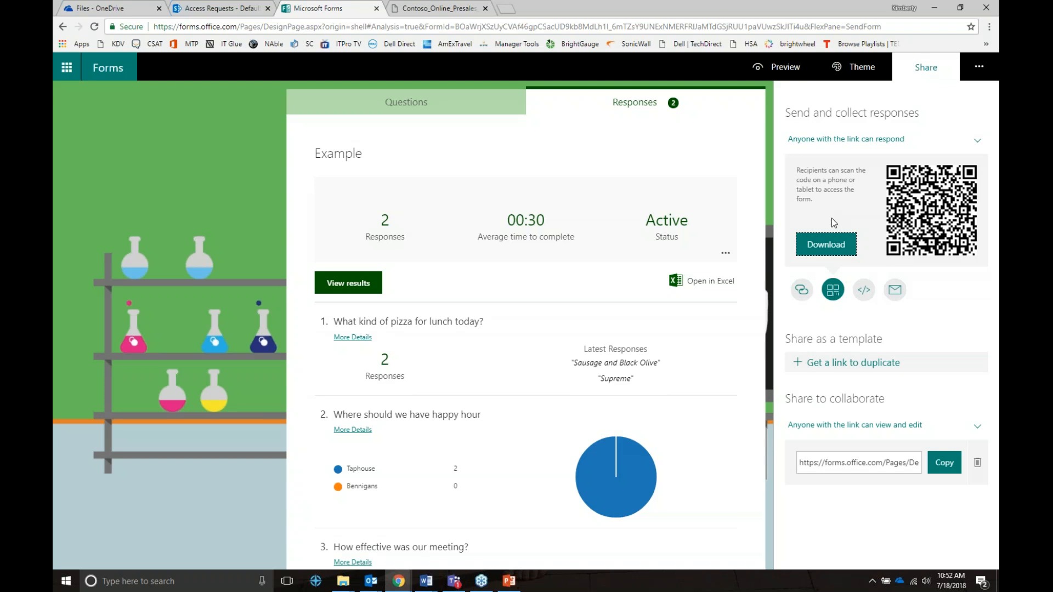
left_click(792, 70)
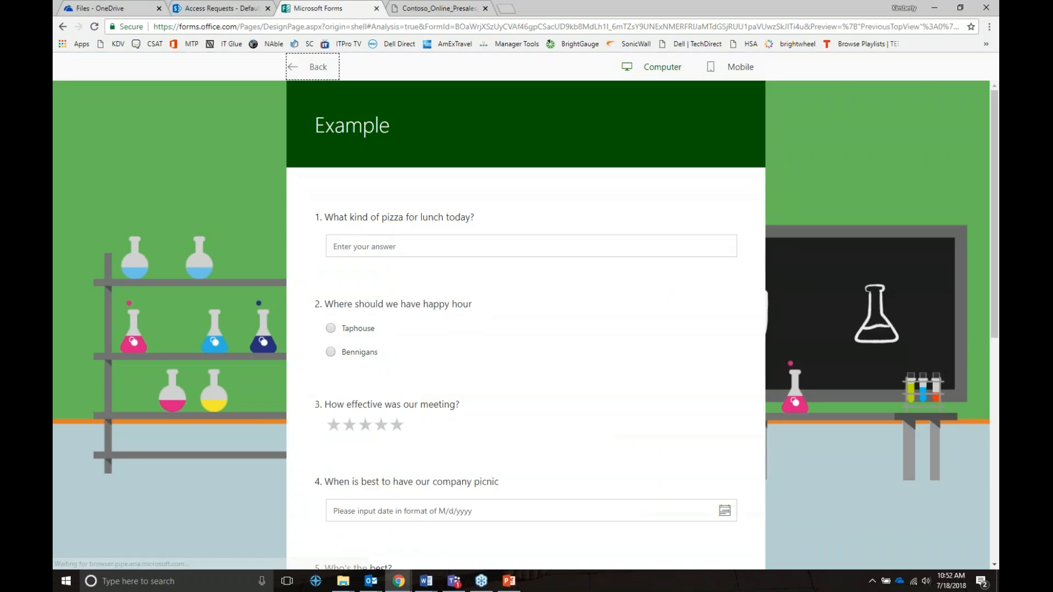
left_click(735, 67)
scroll(509, 237, "down", 5)
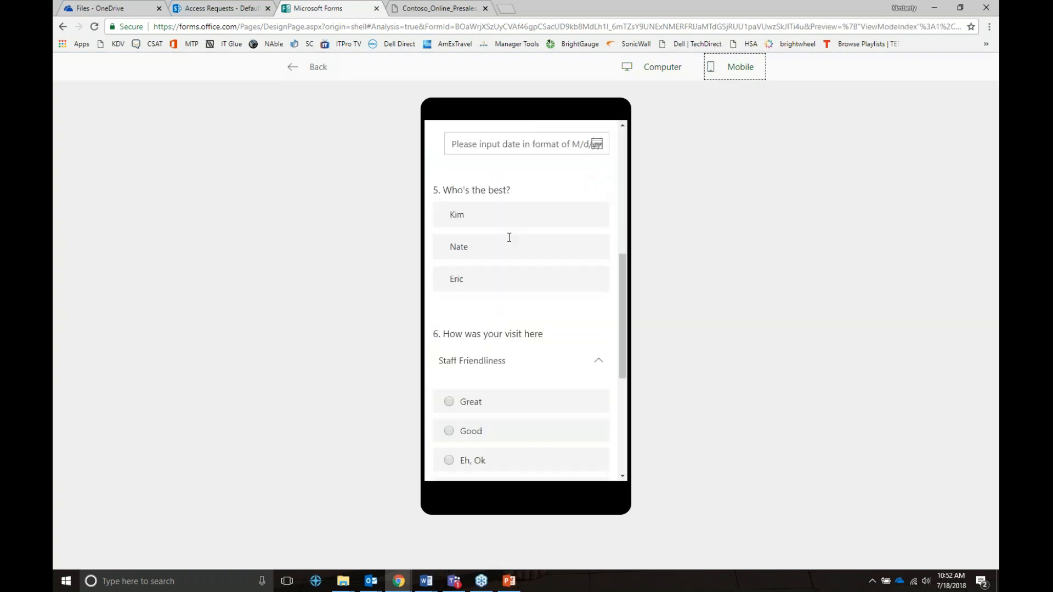
scroll(509, 237, "down", 3)
scroll(522, 258, "down", 3)
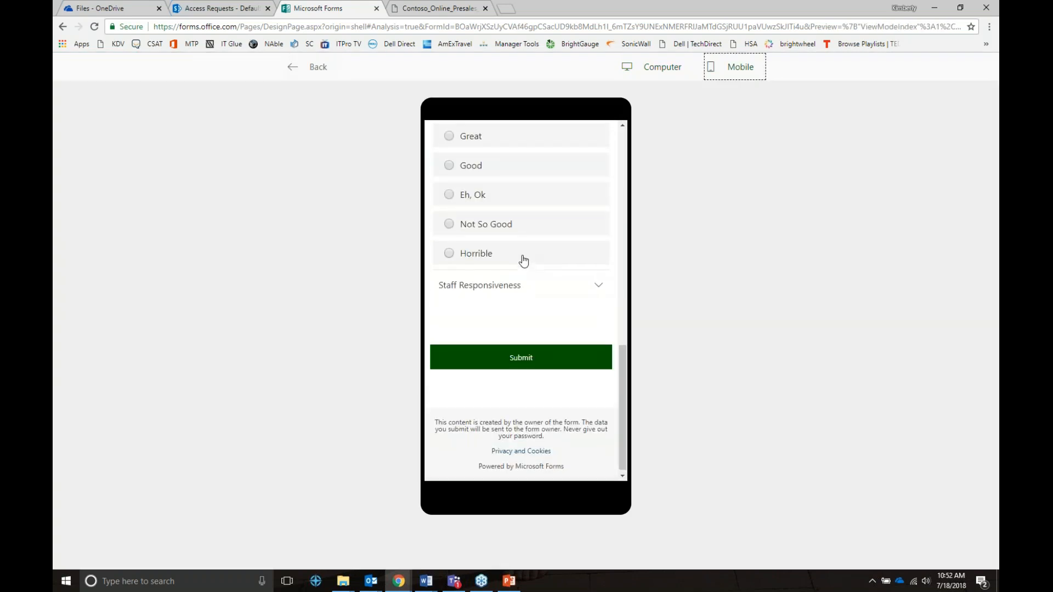
scroll(521, 258, "up", 10)
left_click(306, 70)
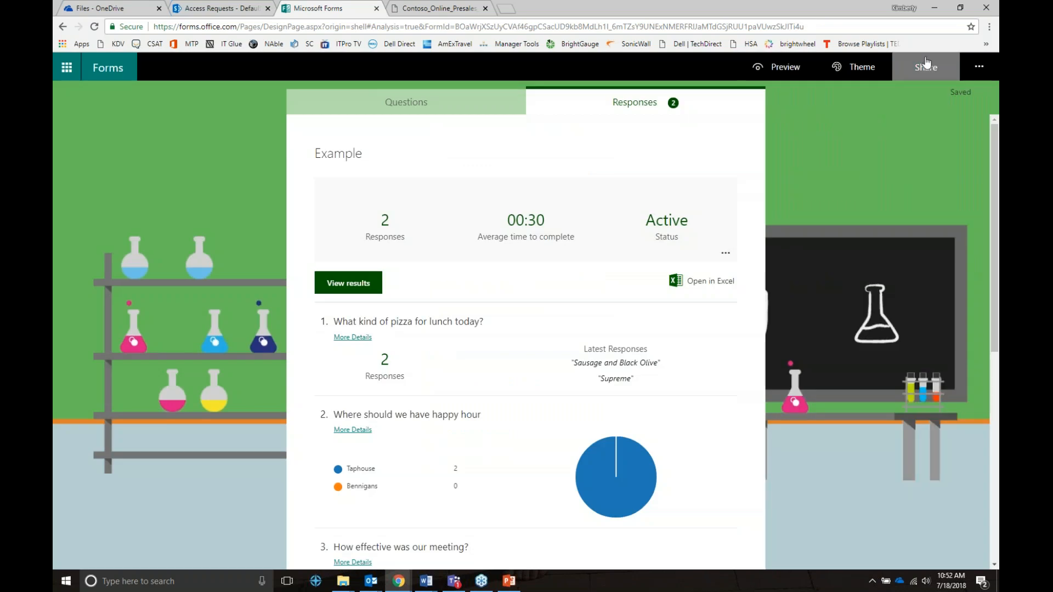
Open the Share options and start an Outlook email containing the Example form's link.
left_click(926, 64)
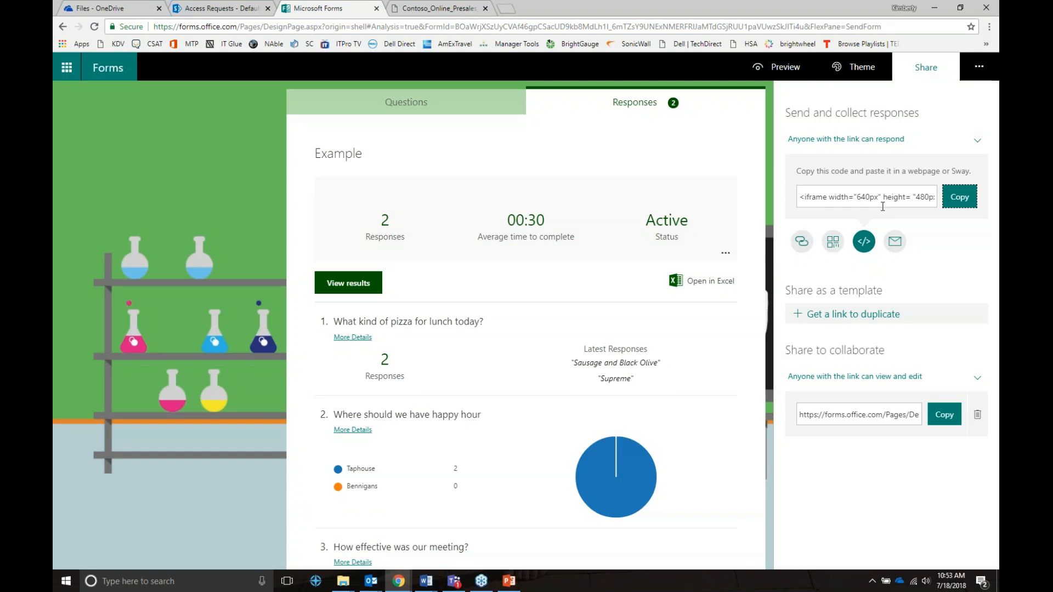
left_click(894, 241)
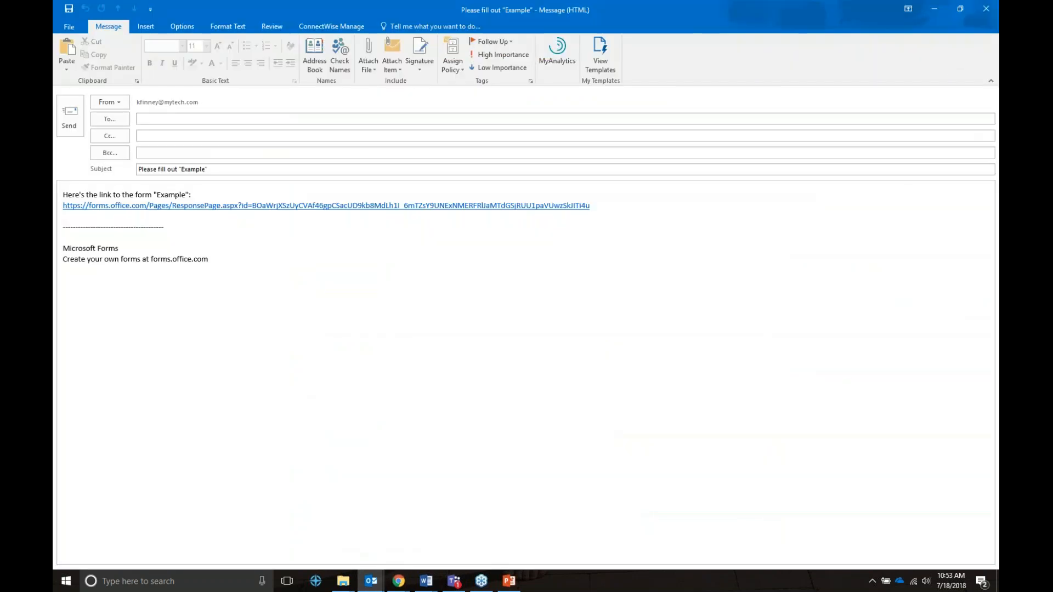
Discard the form-link email draft without saving, then list who can view and edit the Example form.
left_click(986, 9)
left_click(534, 322)
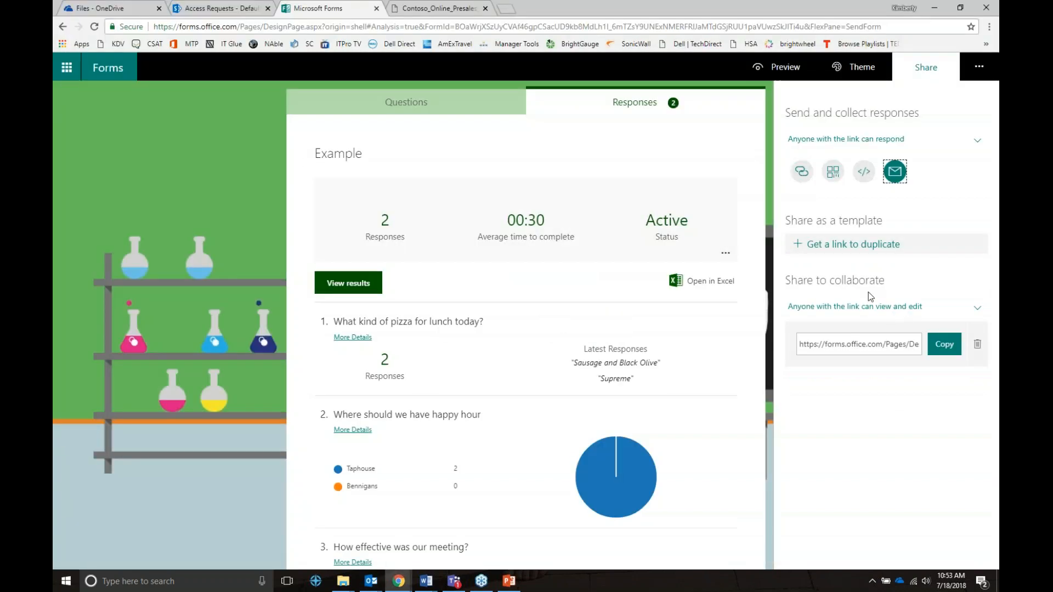
left_click(911, 344)
left_click(911, 344)
left_click(924, 310)
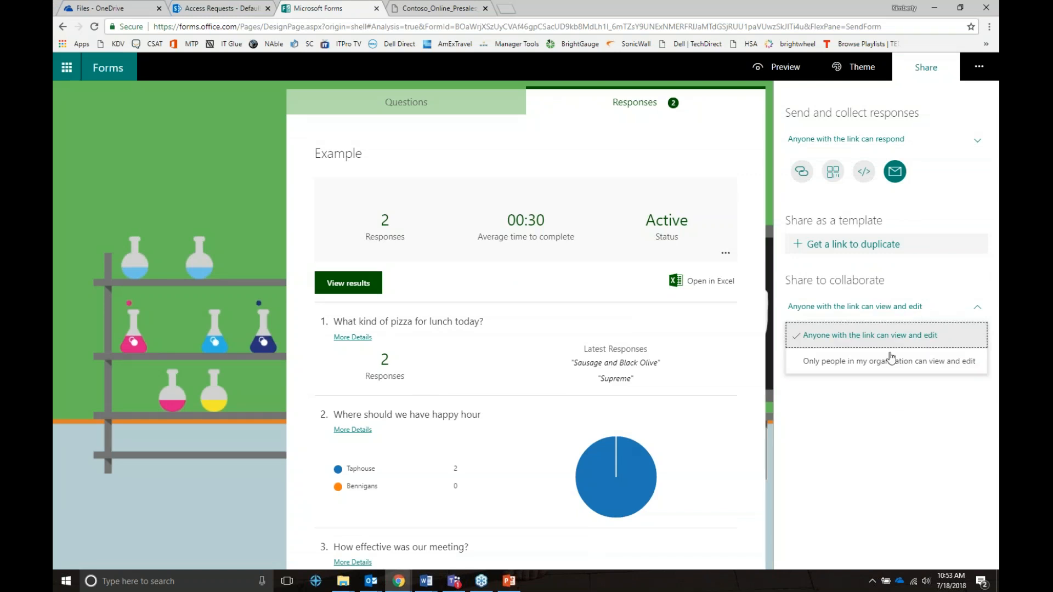
Keep 'Anyone with the link can view and edit' and dismiss the sharing and extra-options menus.
left_click(883, 410)
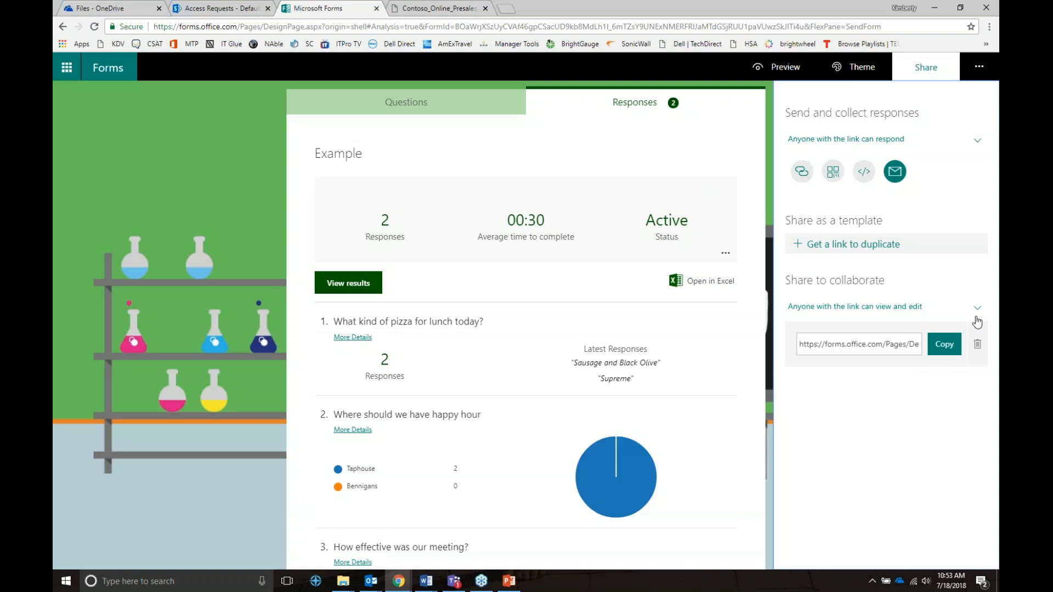
left_click(979, 67)
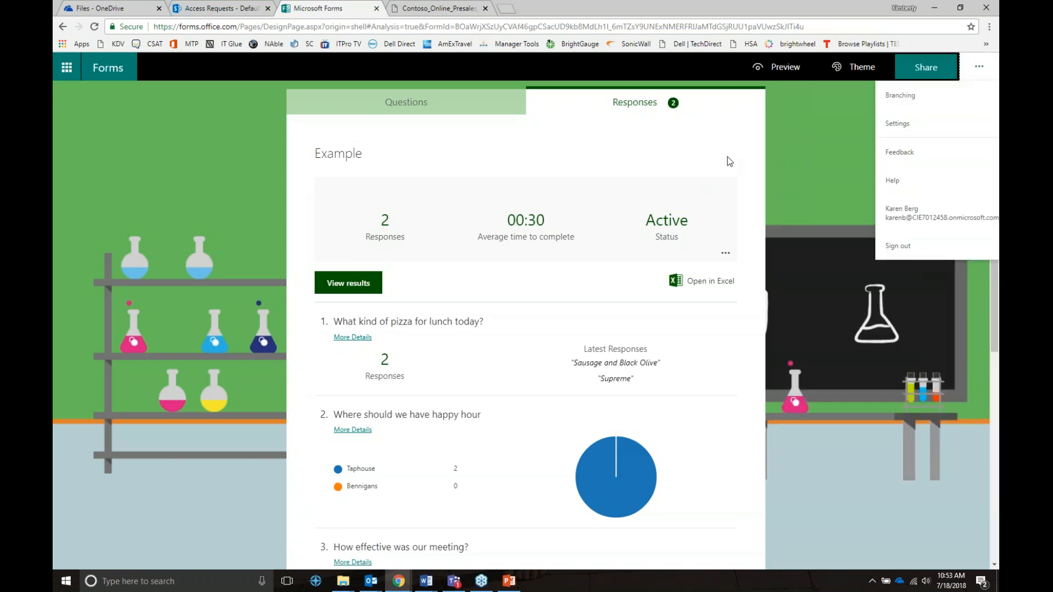
left_click(667, 169)
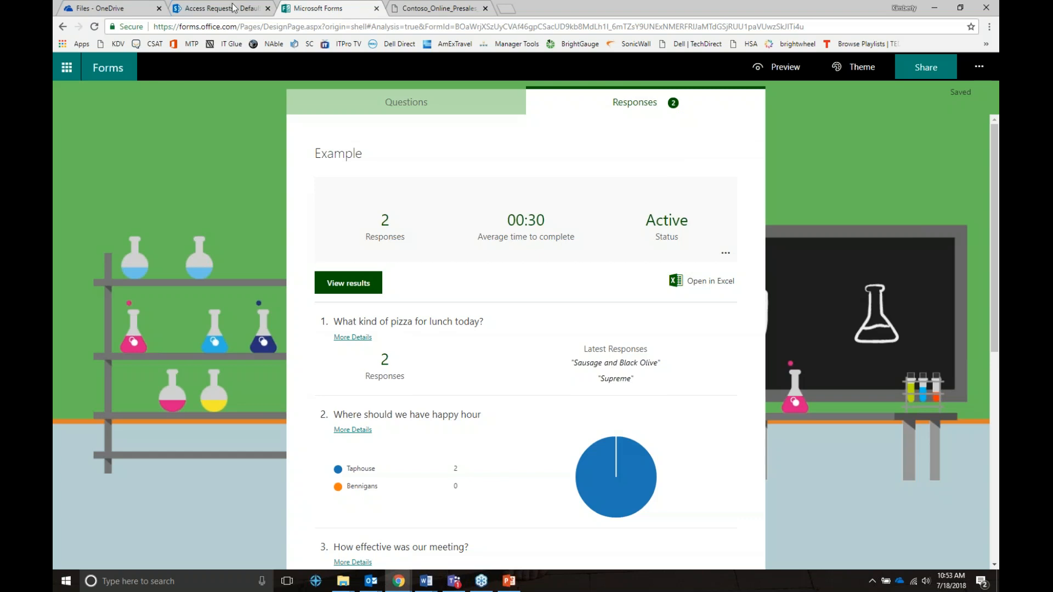
Reopen the Example form's Share options and list who is allowed to respond.
left_click(510, 584)
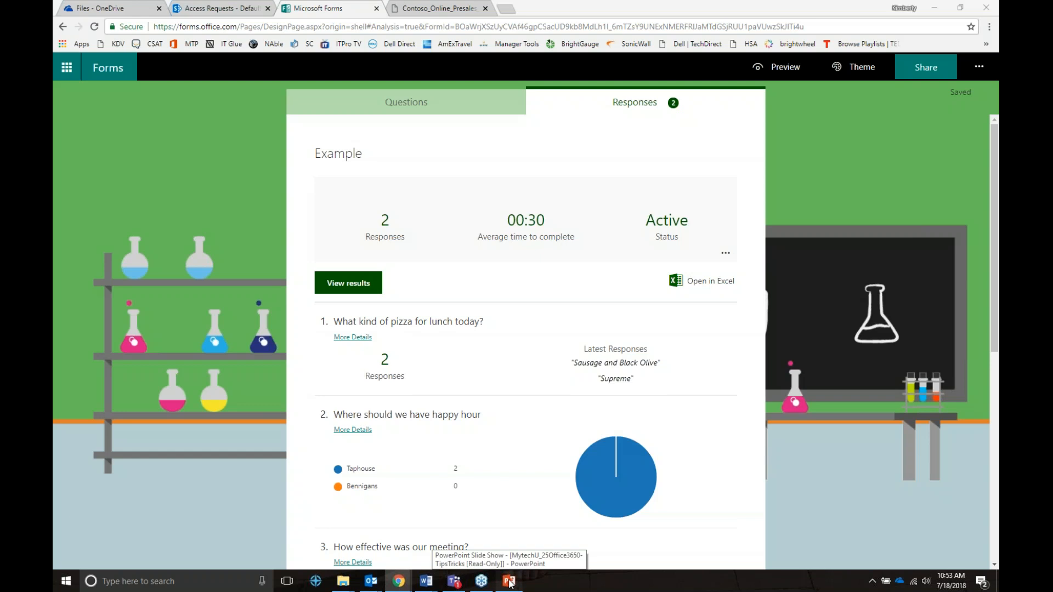
left_click(931, 68)
left_click(902, 140)
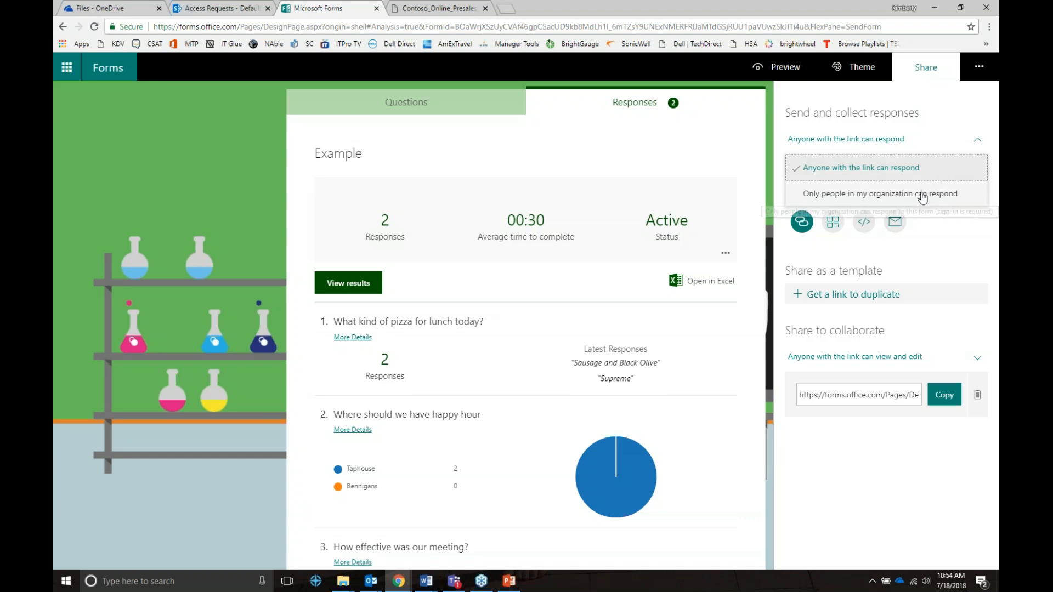
Keep 'Anyone with the link can respond', then return to slide 7 of 13 in the slide show.
left_click(922, 197)
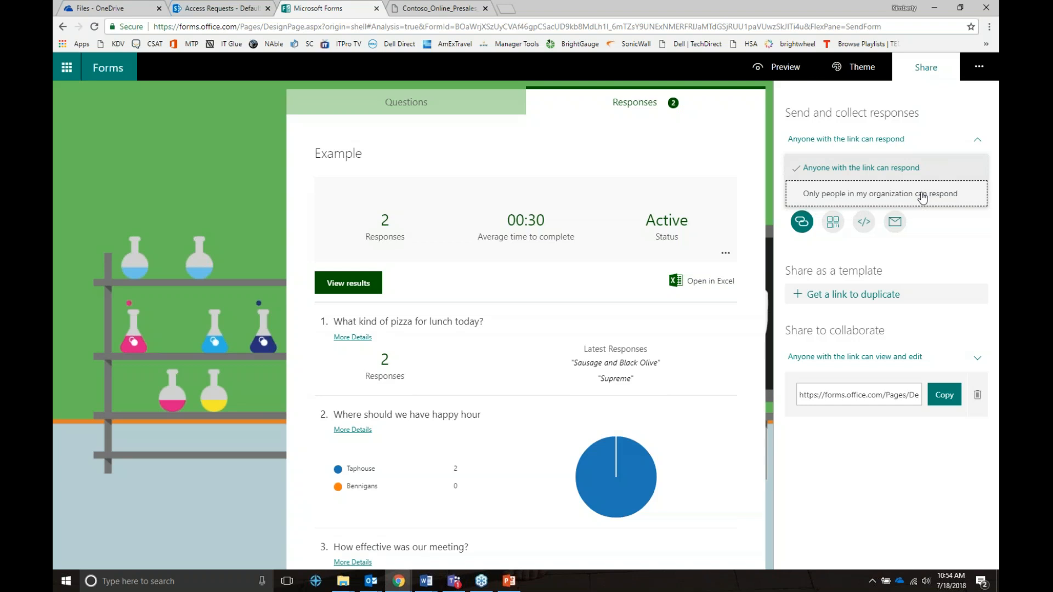
left_click(947, 171)
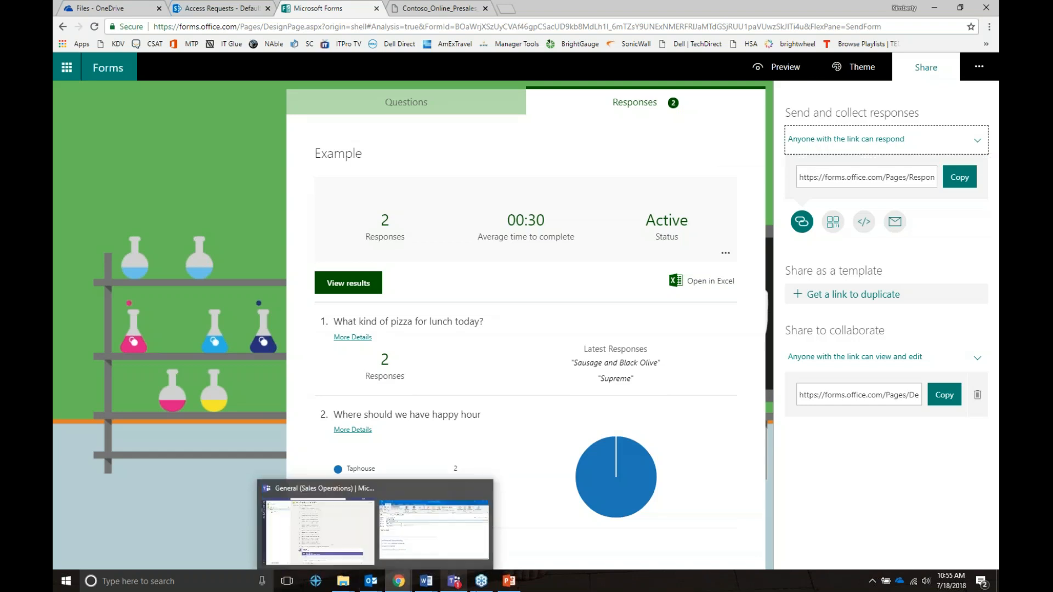
left_click(507, 582)
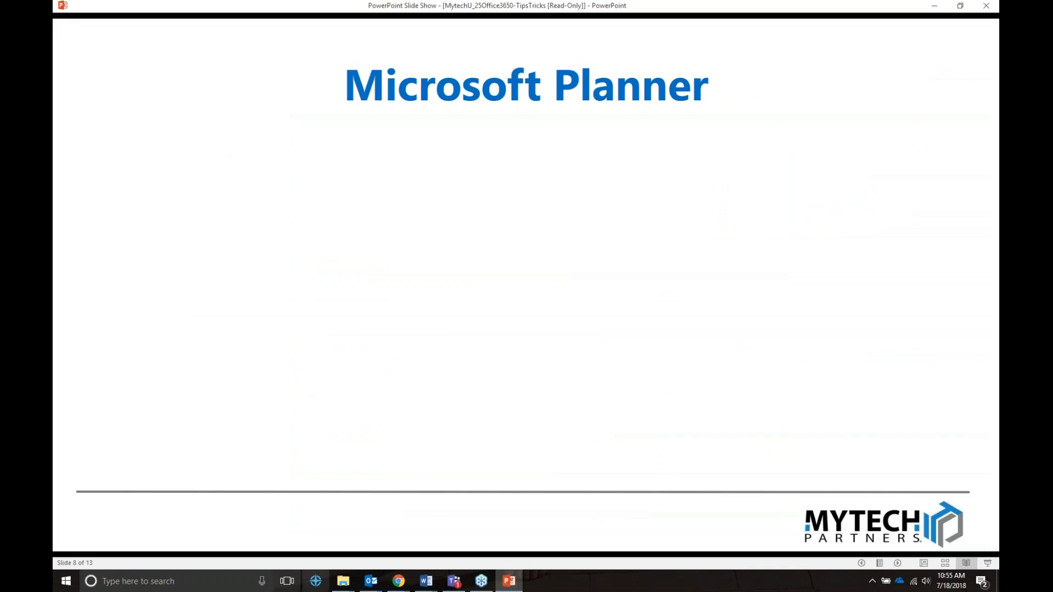
mouse_move(403, 585)
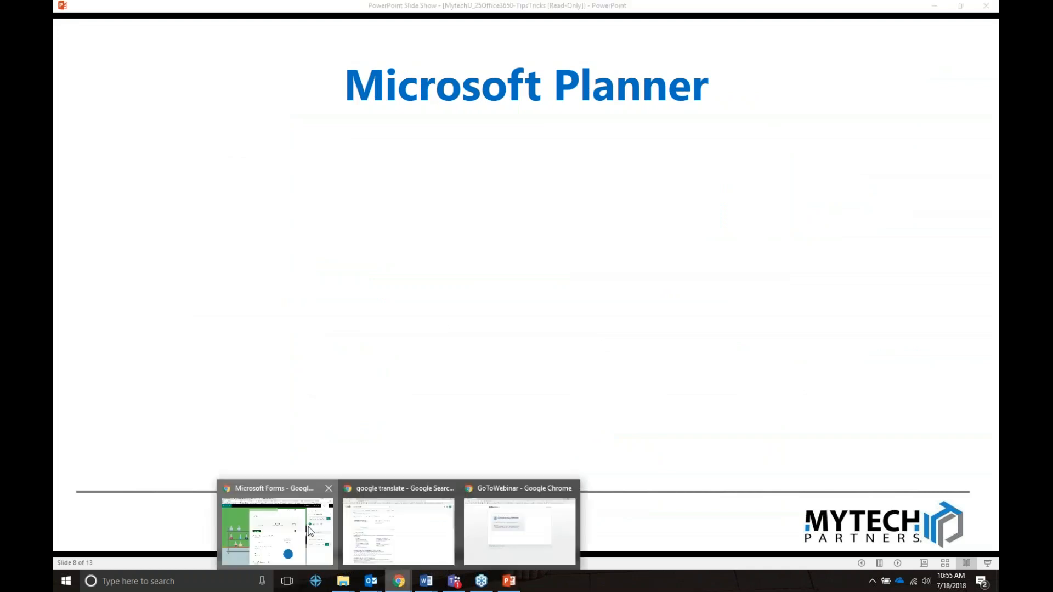
left_click(276, 523)
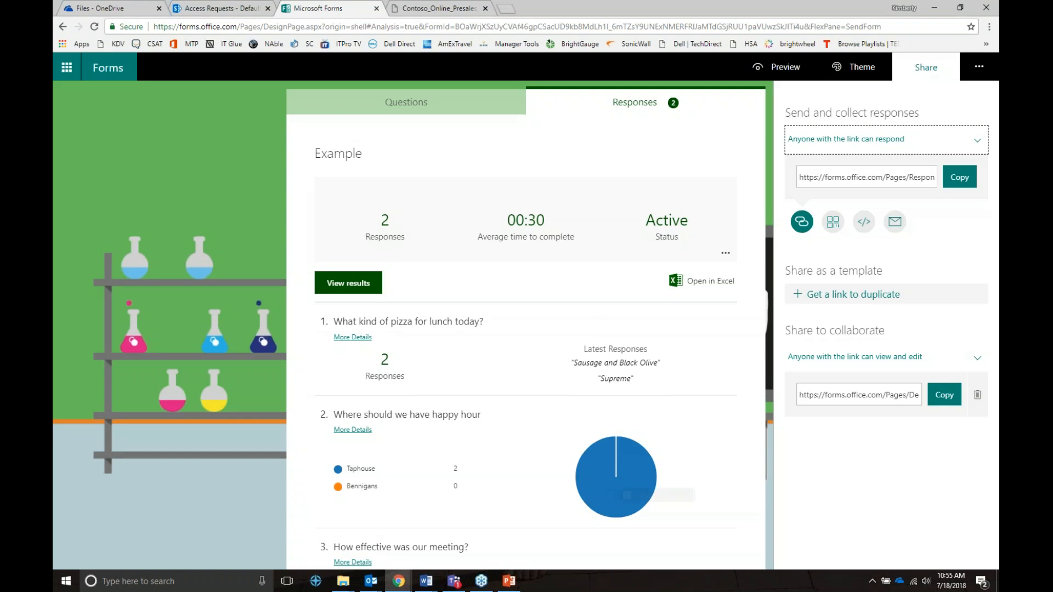
key("alt+Tab")
key("Left")
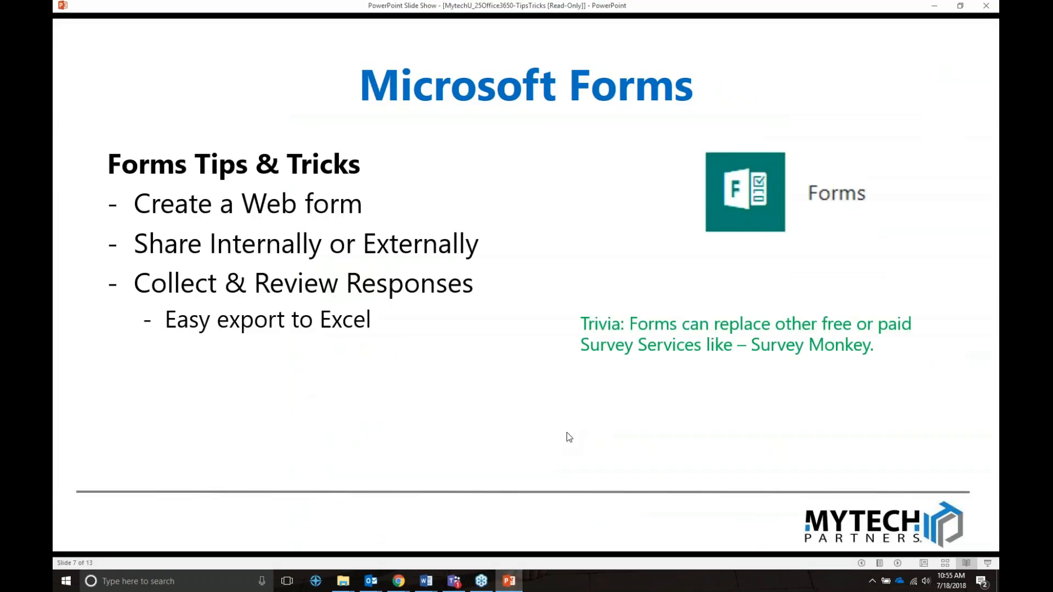
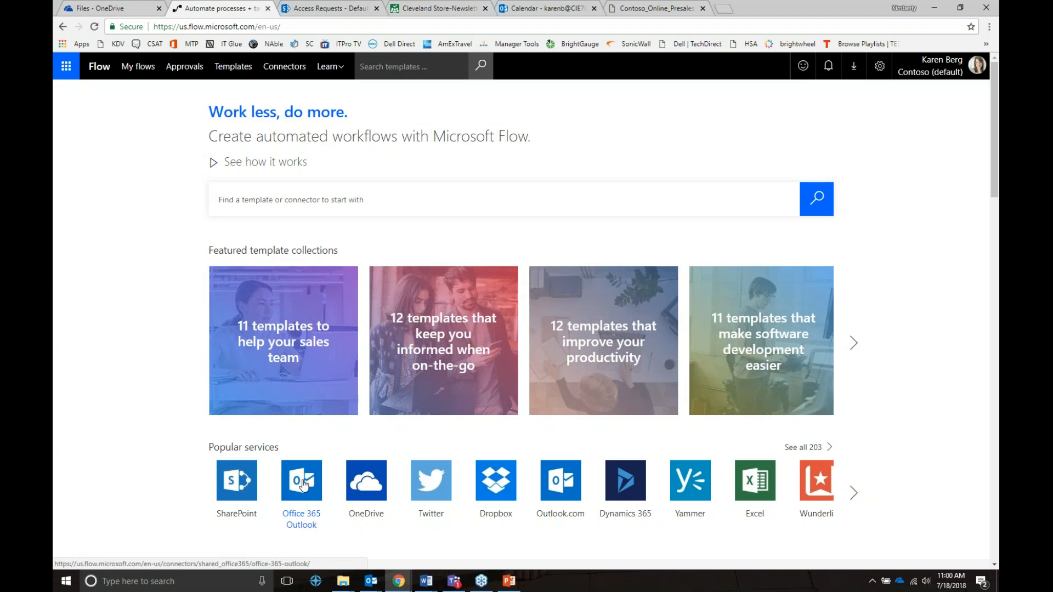
Open the Office 365 Outlook connector from Popular services on the Flow home page.
left_click(303, 485)
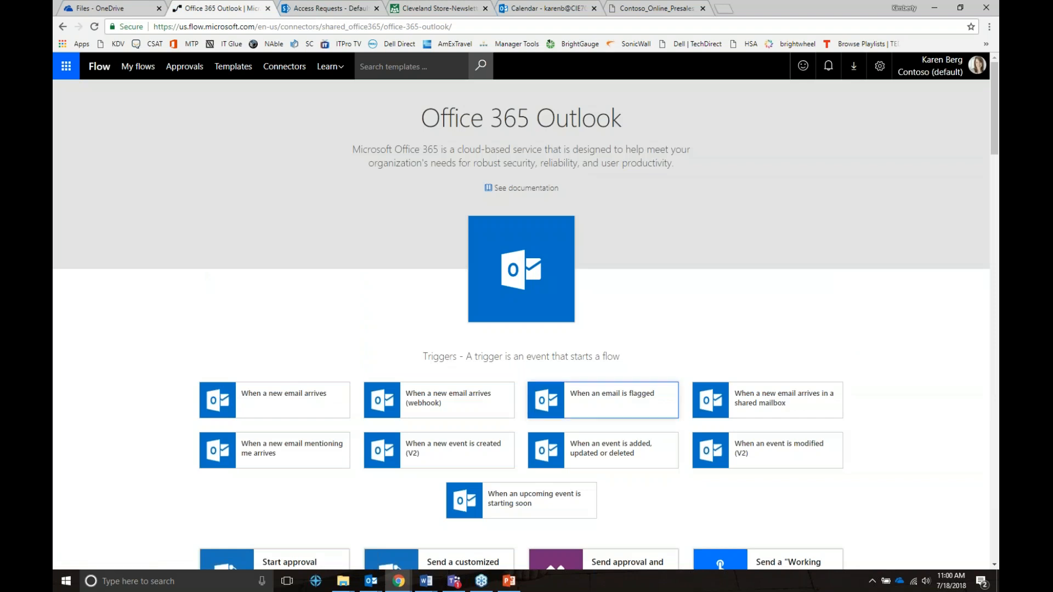
Browse the Outlook connector's templates, then go to My flows to find the attachment-saving flow.
scroll(567, 399, "down", 1)
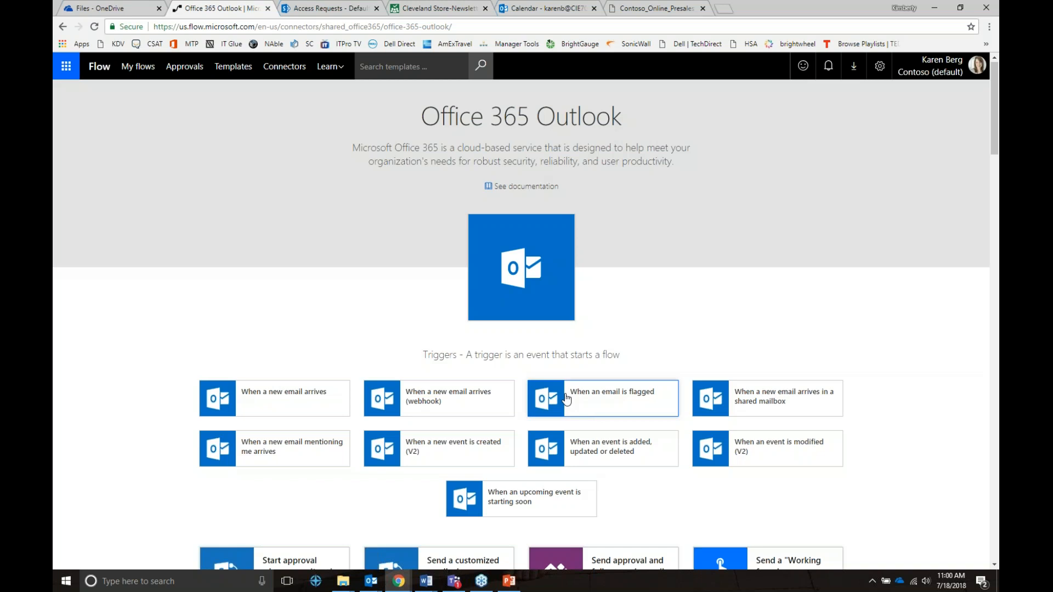
scroll(567, 400, "down", 3)
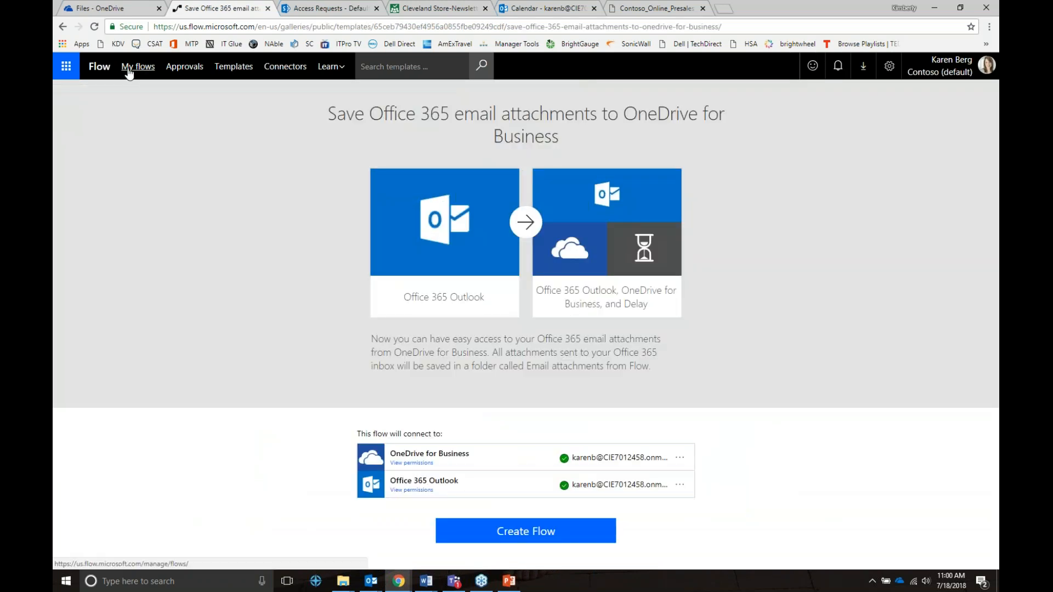
left_click(128, 70)
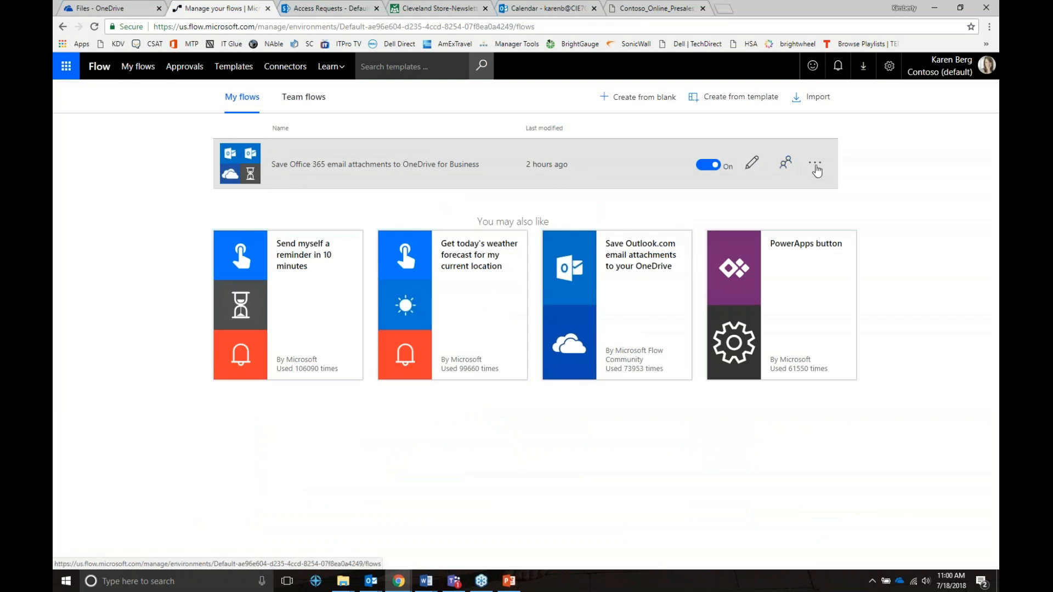
Review the 'Save Office 365 email attachments to OneDrive for Business' flow's latest Succeeded run.
left_click(817, 172)
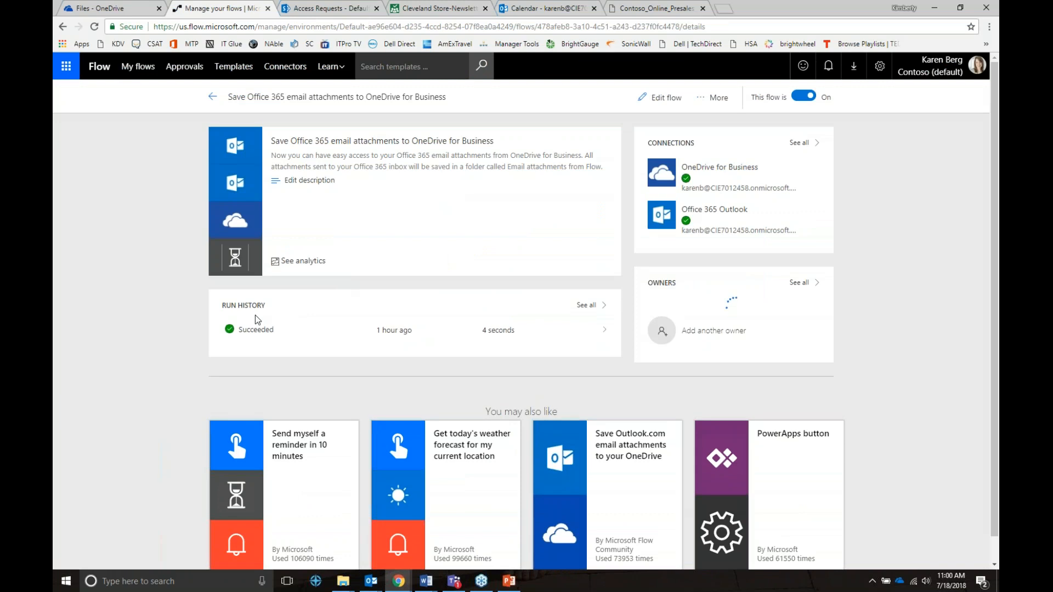
left_click(605, 332)
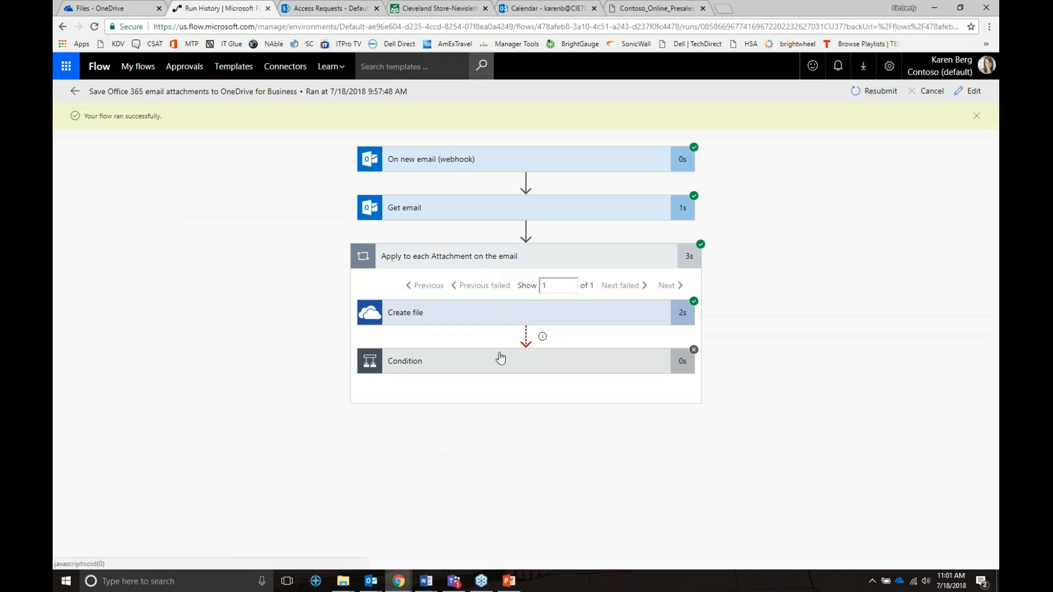
left_click(76, 92)
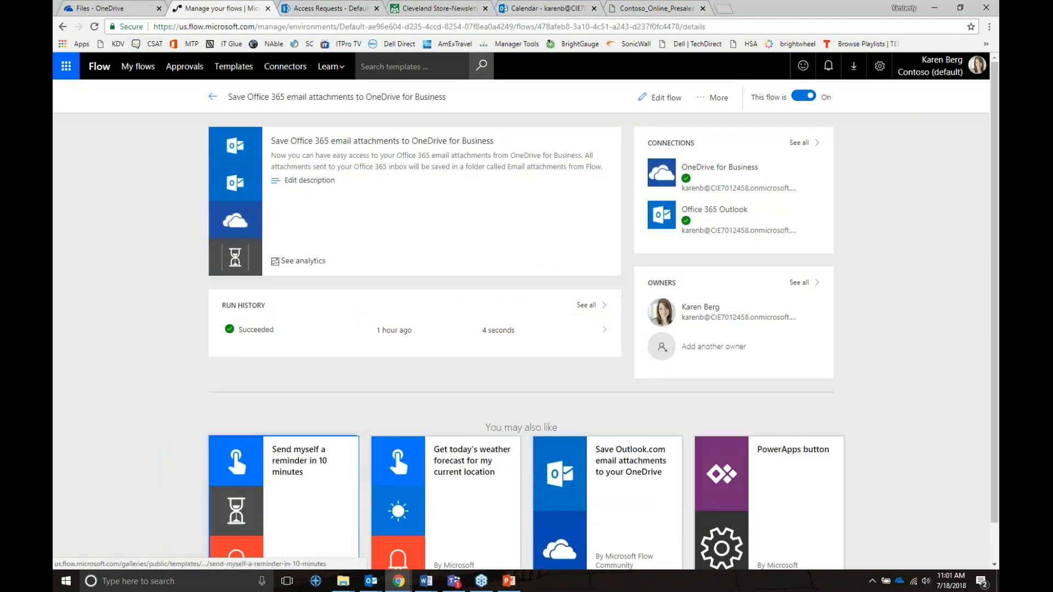
Bring up the Outlook calendar for July 2018 with its folder list.
left_click(380, 583)
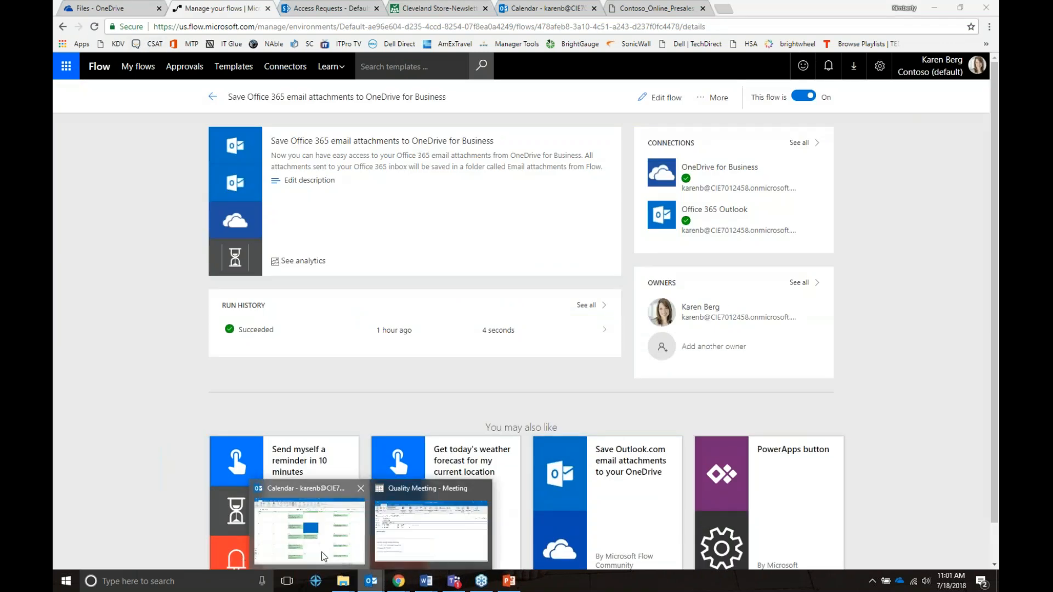
left_click(324, 557)
left_click(61, 96)
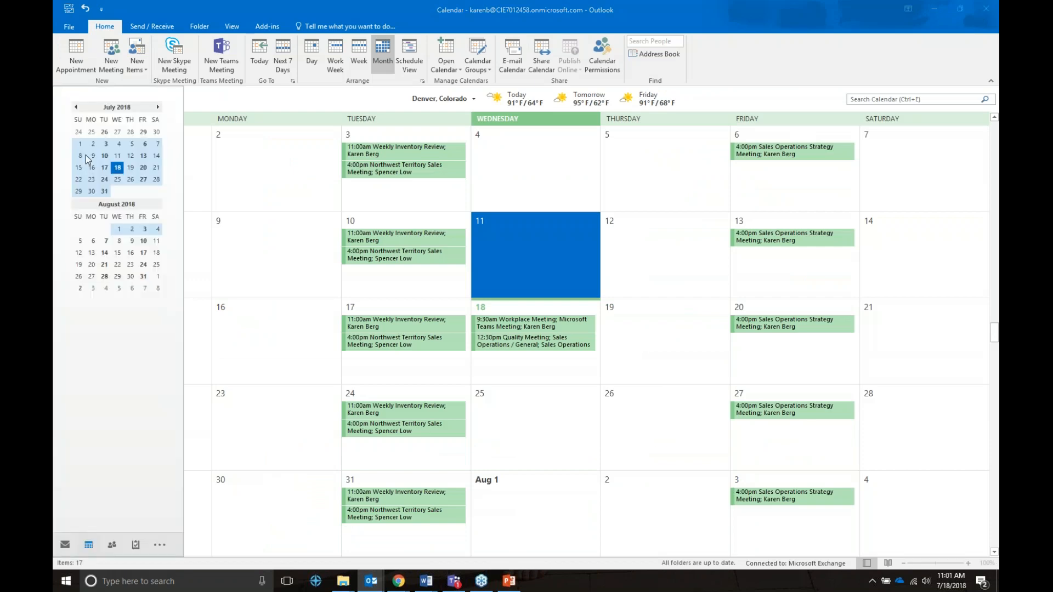
Read the Cover Letter Template email in the inbox, then switch to its document window.
left_click(65, 545)
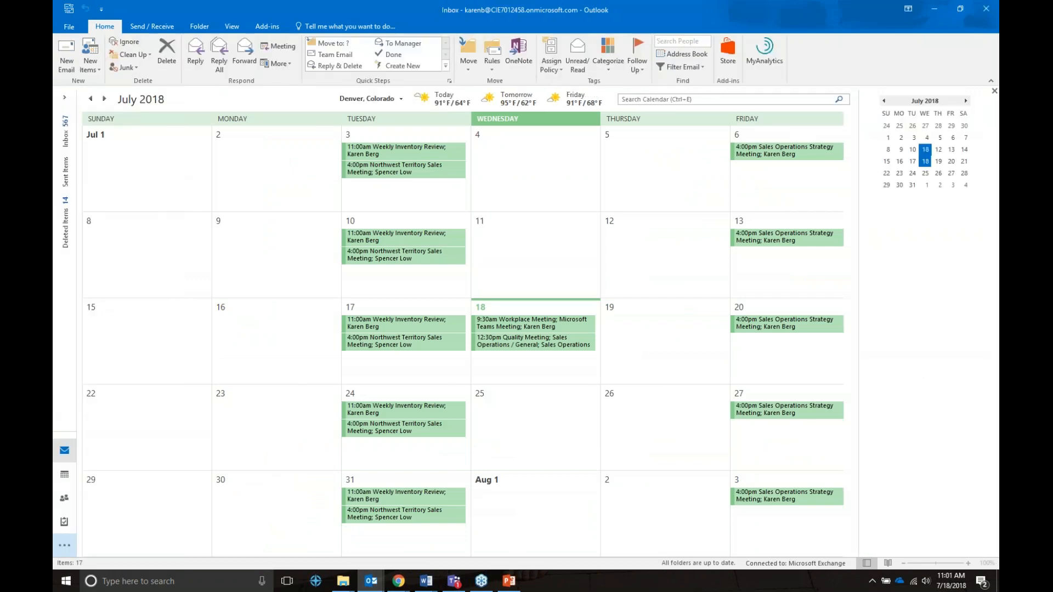
left_click(146, 186)
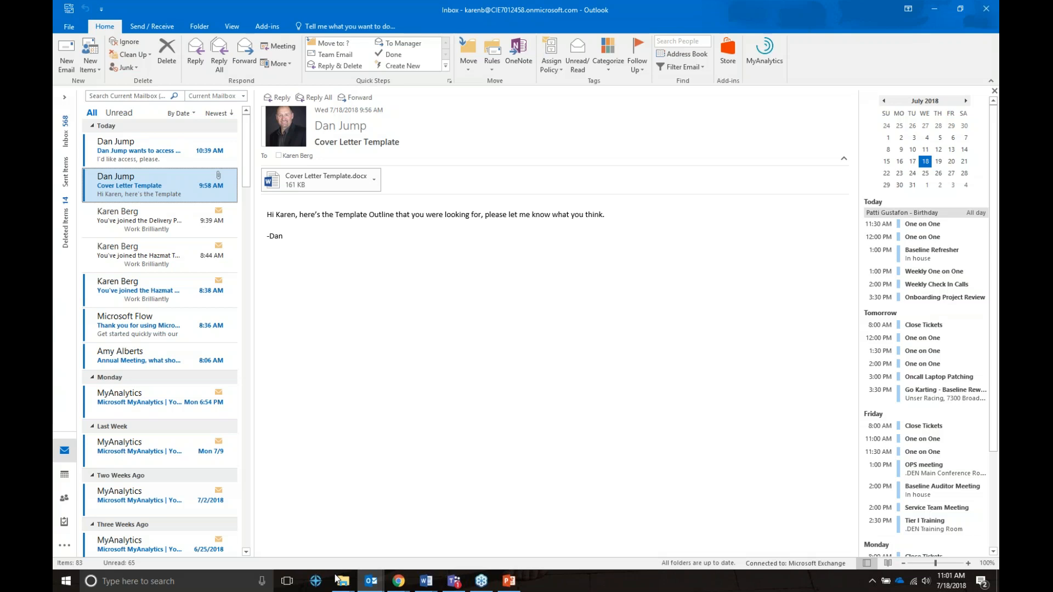
left_click(398, 581)
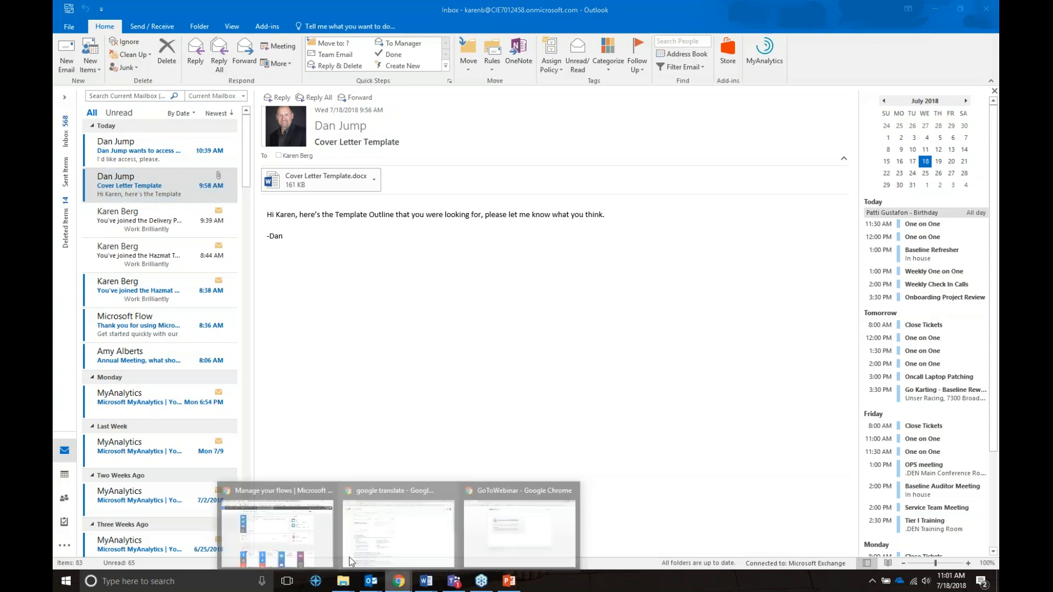
left_click(350, 557)
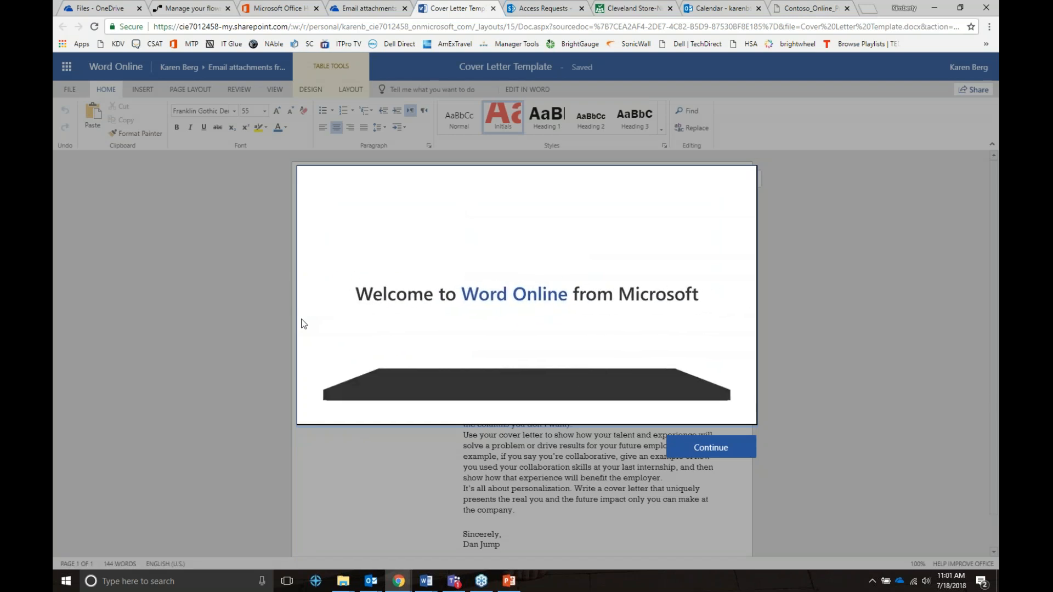
Dismiss Word Online's welcome message and close the Cover Letter Template and Email attachments tabs.
left_click(241, 235)
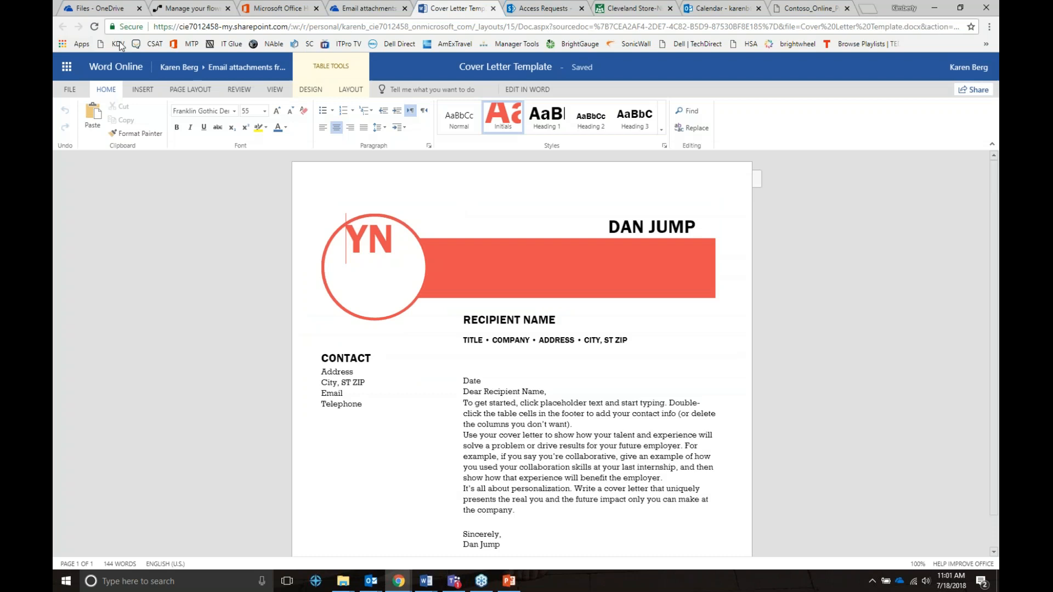
left_click(493, 9)
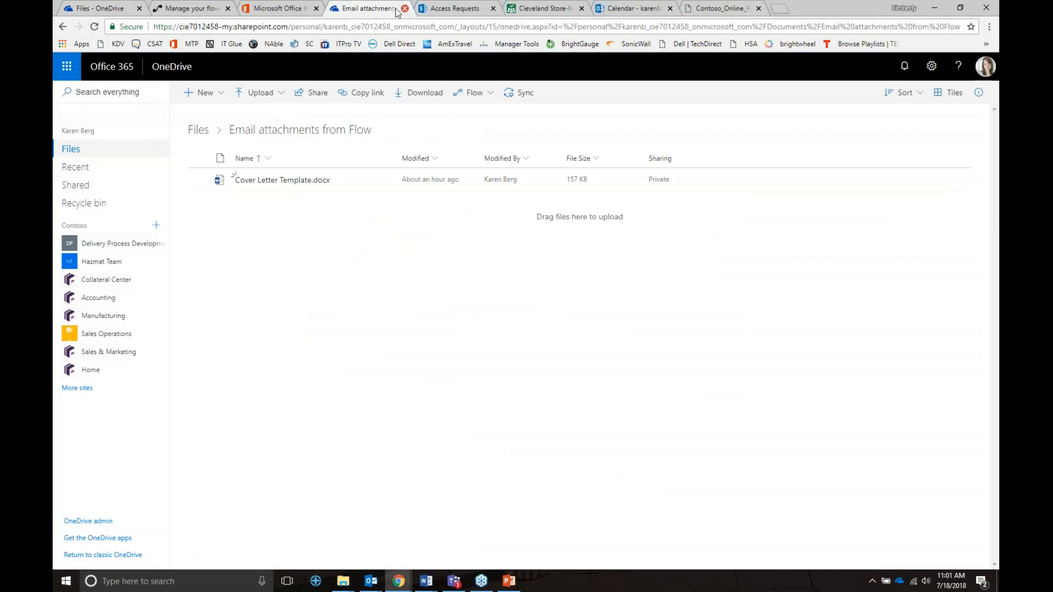
left_click(404, 8)
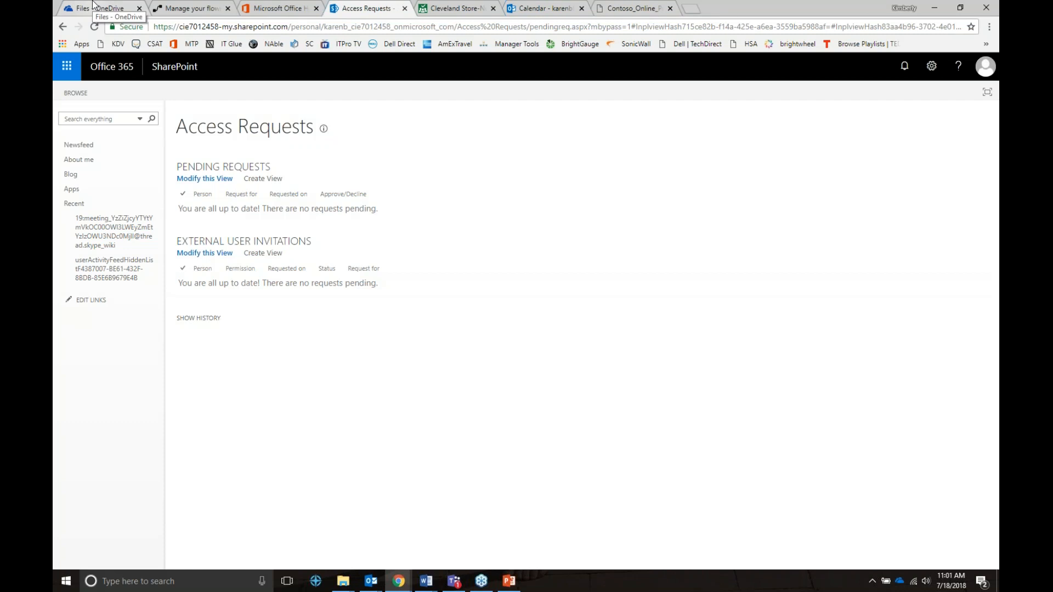
Glance over the OneDrive files and Flow templates, then return to the slide show's Power BI slide.
left_click(93, 4)
left_click(192, 9)
left_click(233, 67)
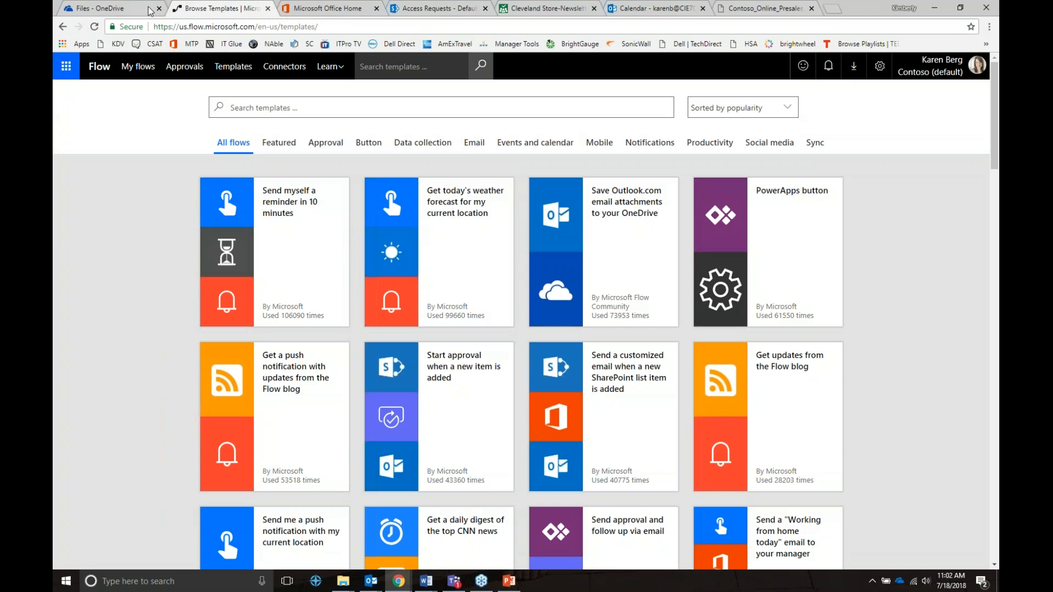
left_click(117, 7)
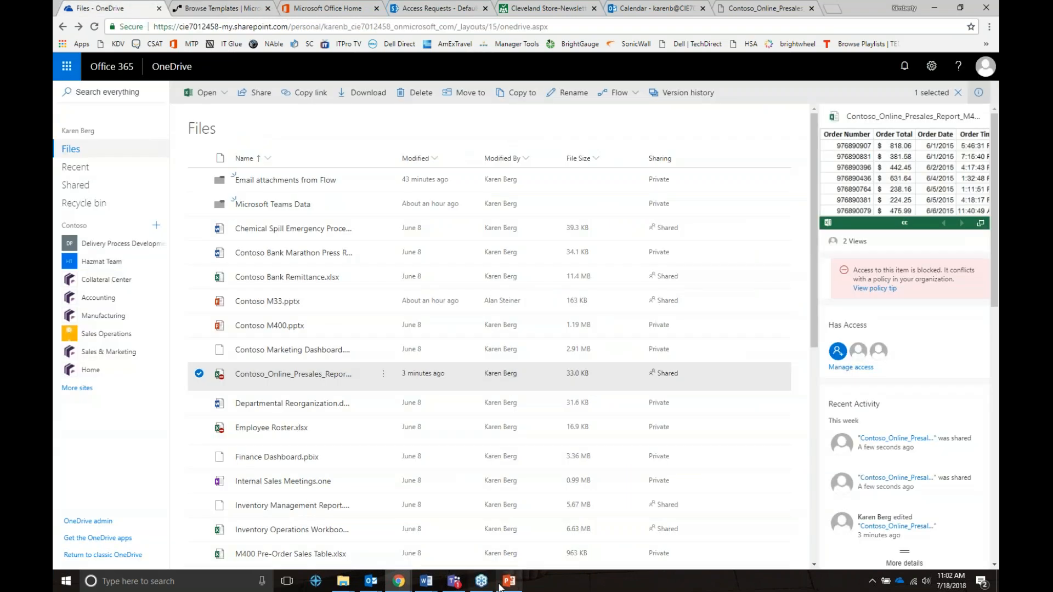
key("alt+Tab")
key("Right")
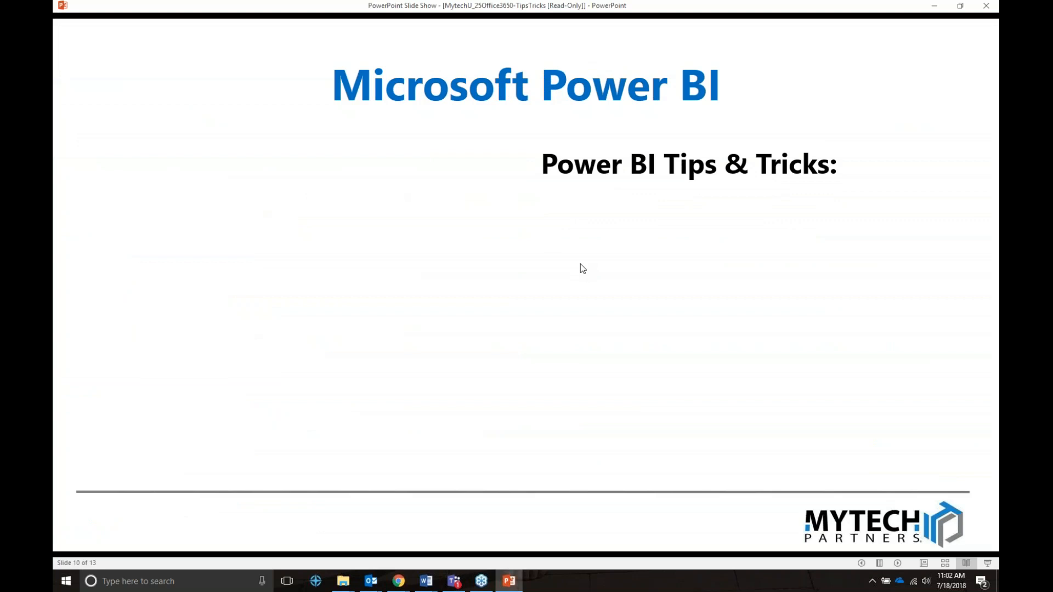
Reveal the Power BI slide's visual-report bullet and logo, then bring back the OneDrive browser window.
key("Right")
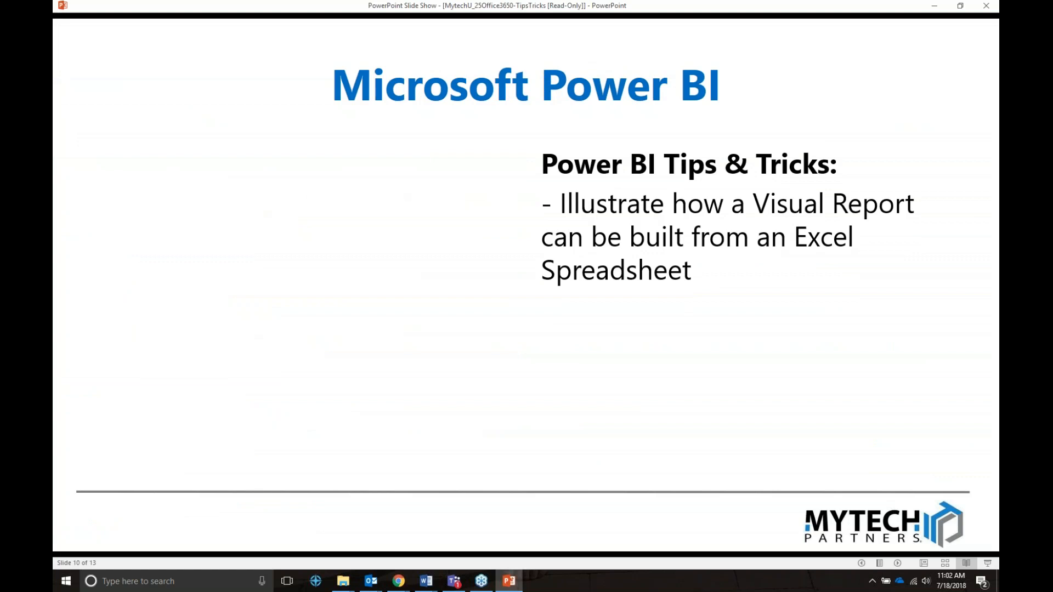
key("Right")
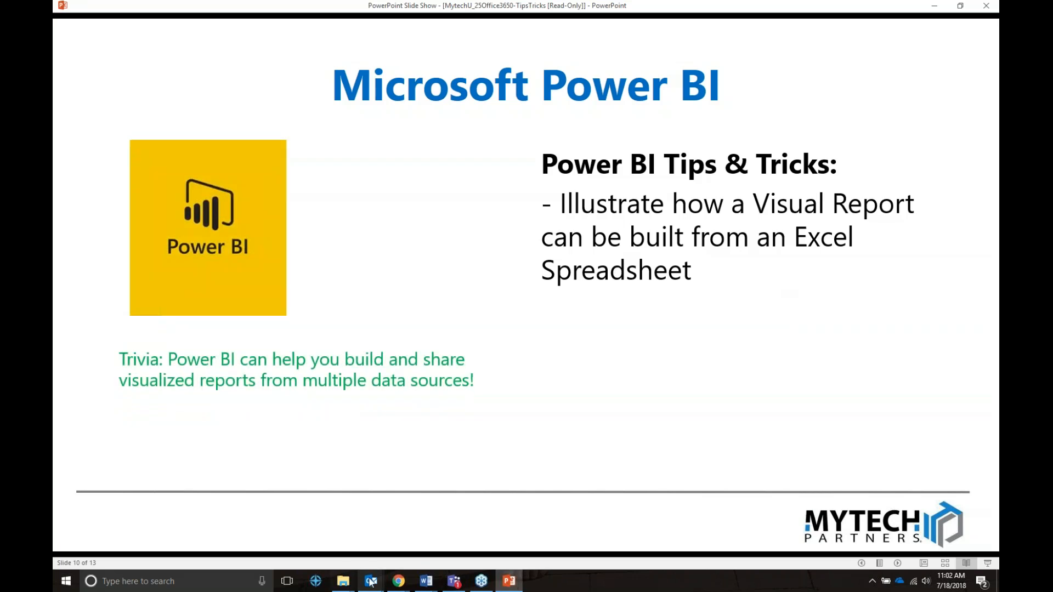
left_click(397, 582)
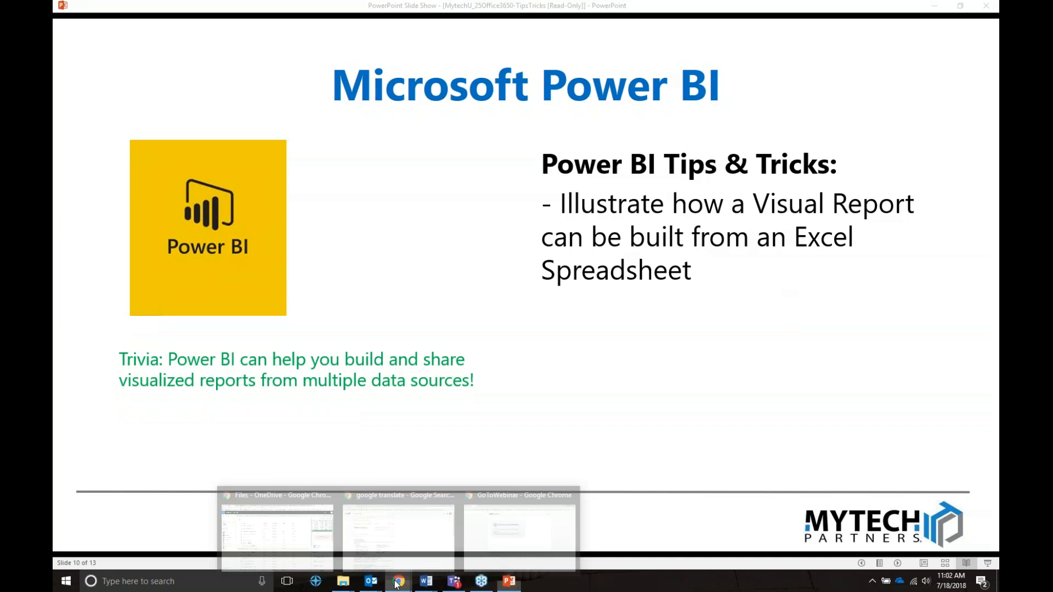
left_click(277, 531)
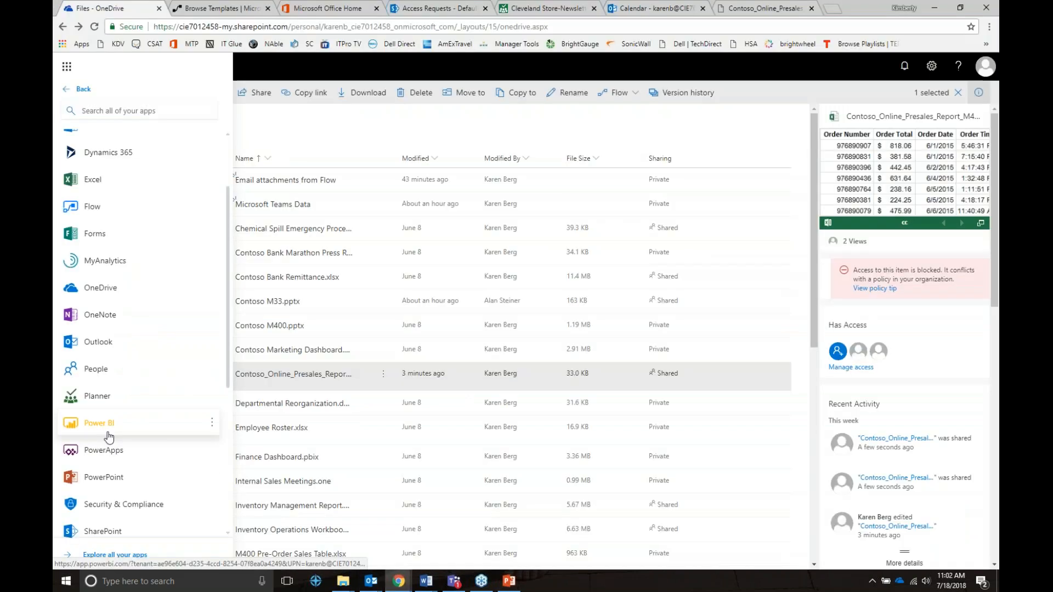
Launch Power BI and list My Workspace's reports: ContosoOpportunities and Data Analysis Smart Phone Sales.
left_click(106, 434)
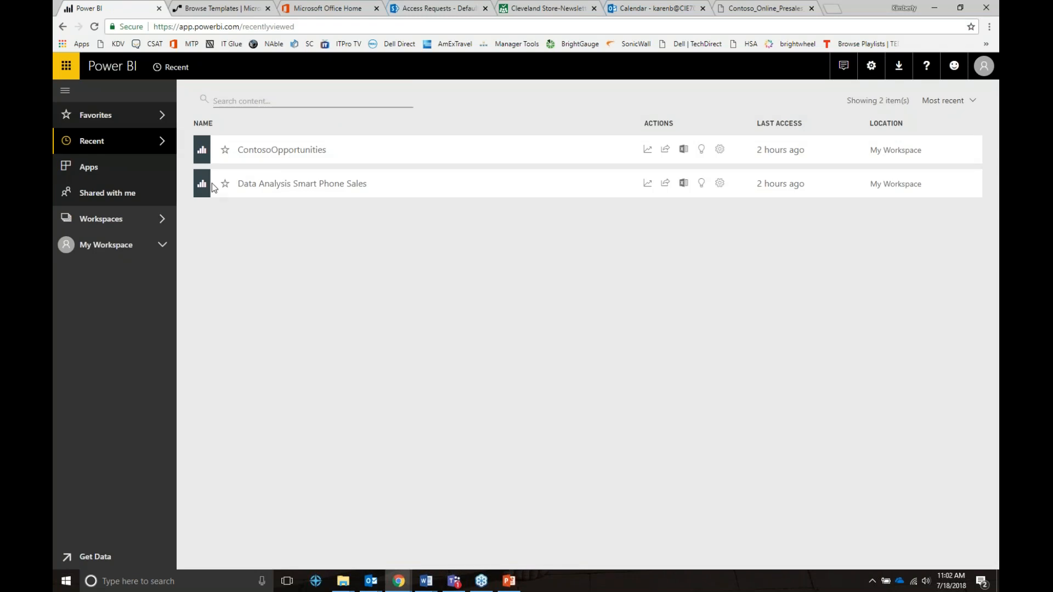
left_click(122, 253)
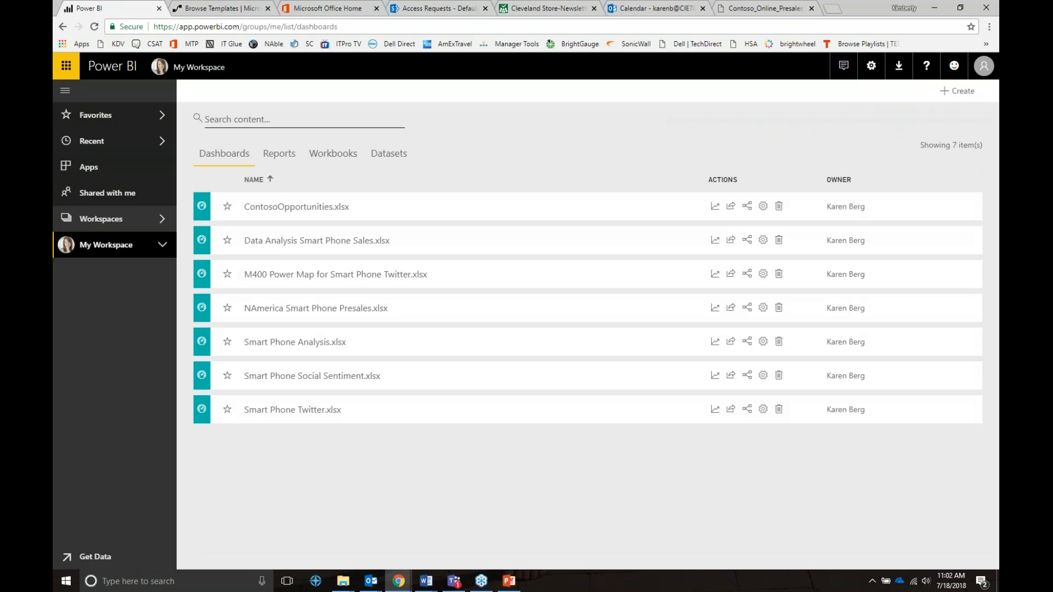
left_click(270, 158)
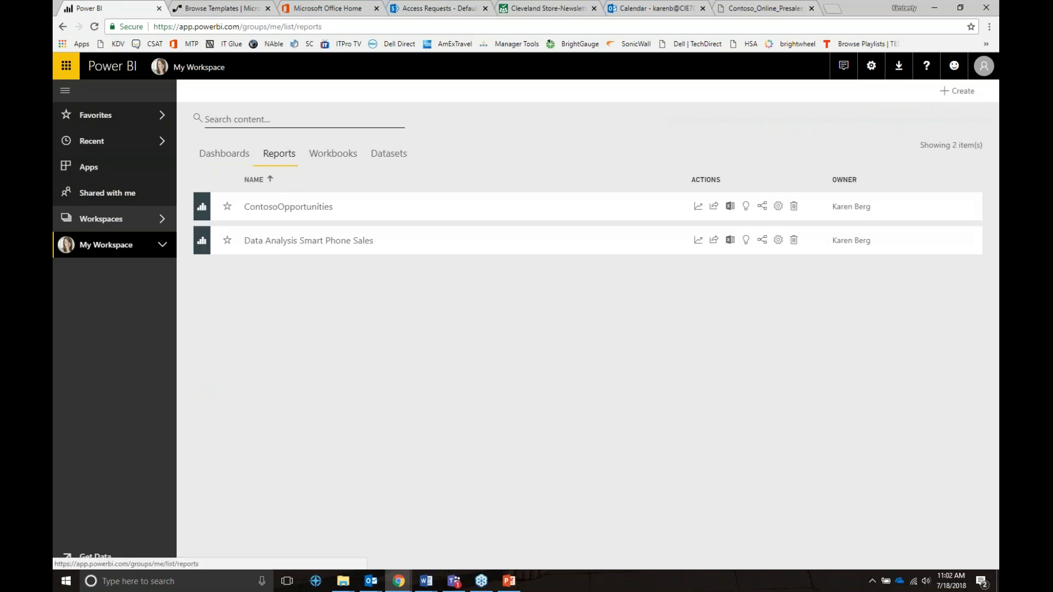
left_click(944, 91)
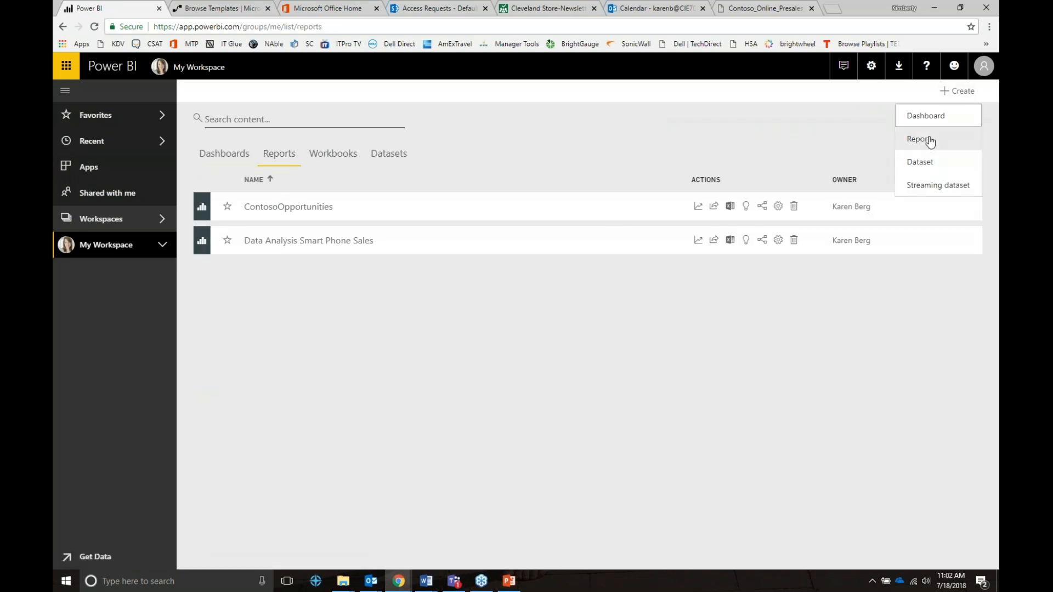
Start a new report by importing data from files on OneDrive for Business.
left_click(928, 140)
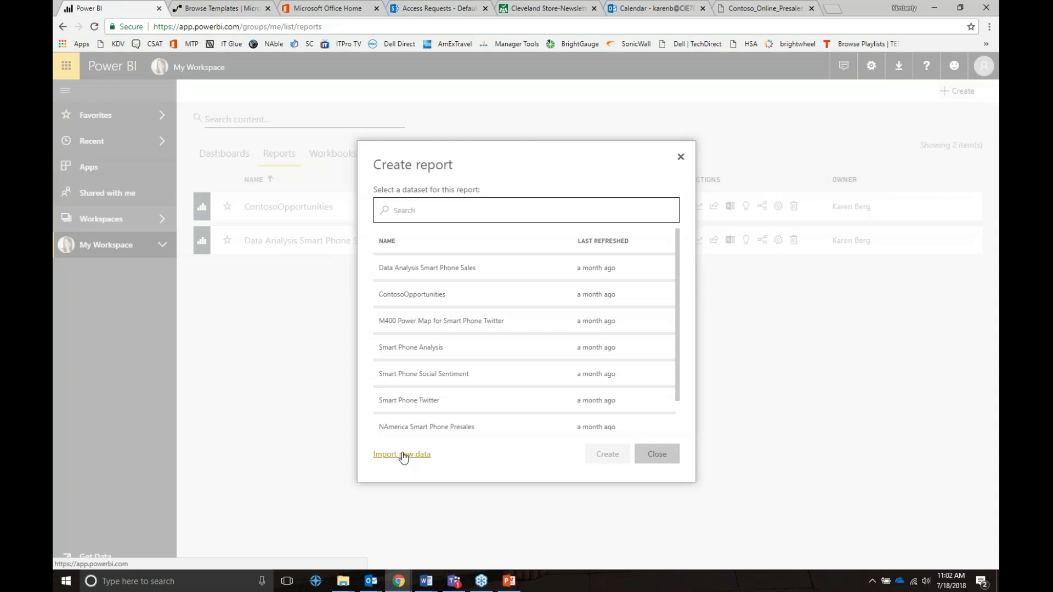
left_click(403, 455)
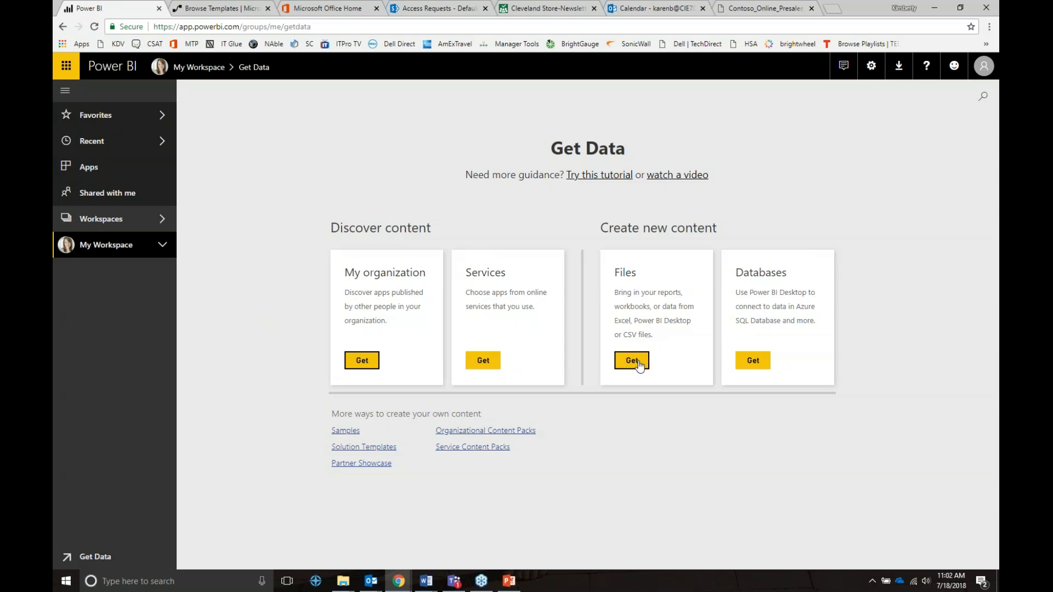
left_click(636, 362)
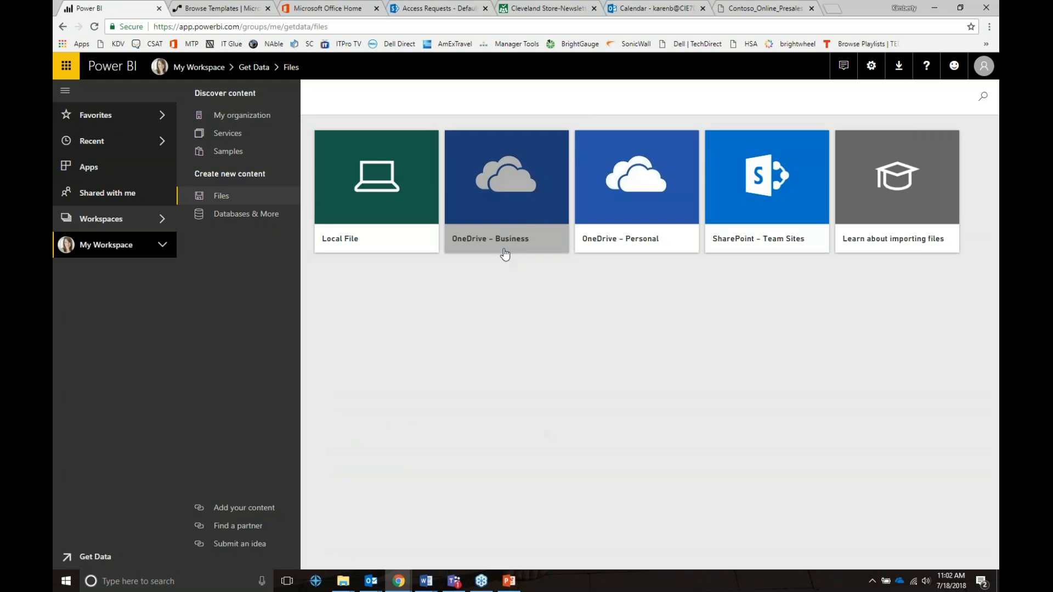
left_click(505, 254)
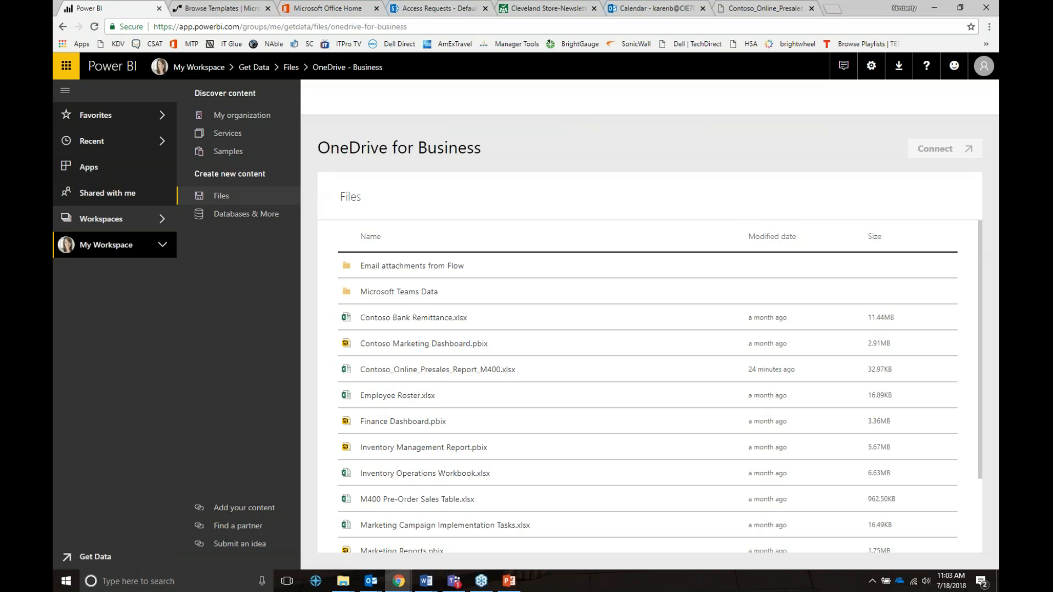
Connect to and import Contoso Bank Remittance.xlsx, then return to the Reports list.
left_click(432, 328)
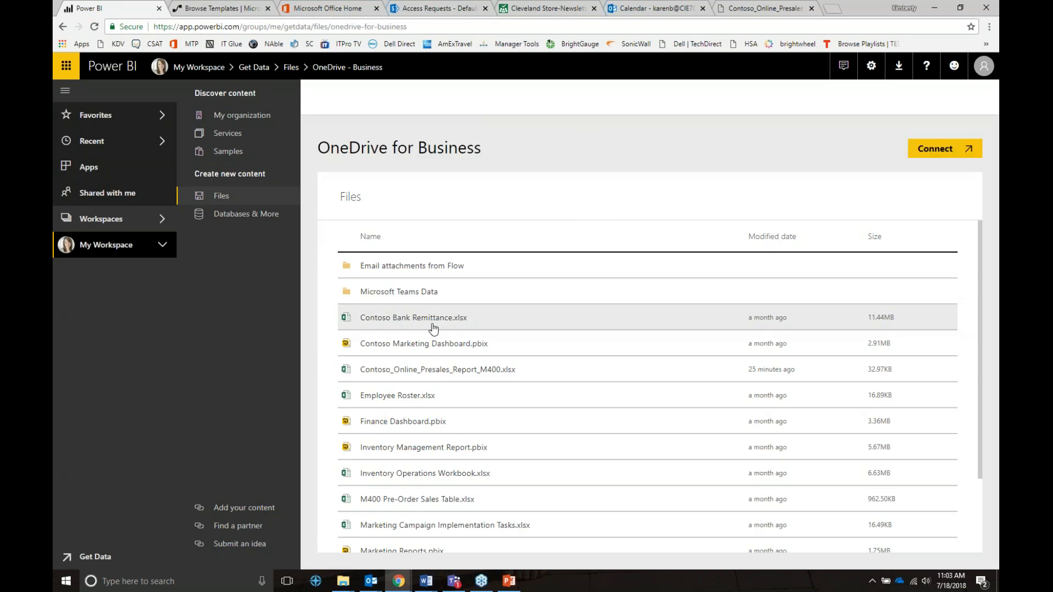
left_click(936, 150)
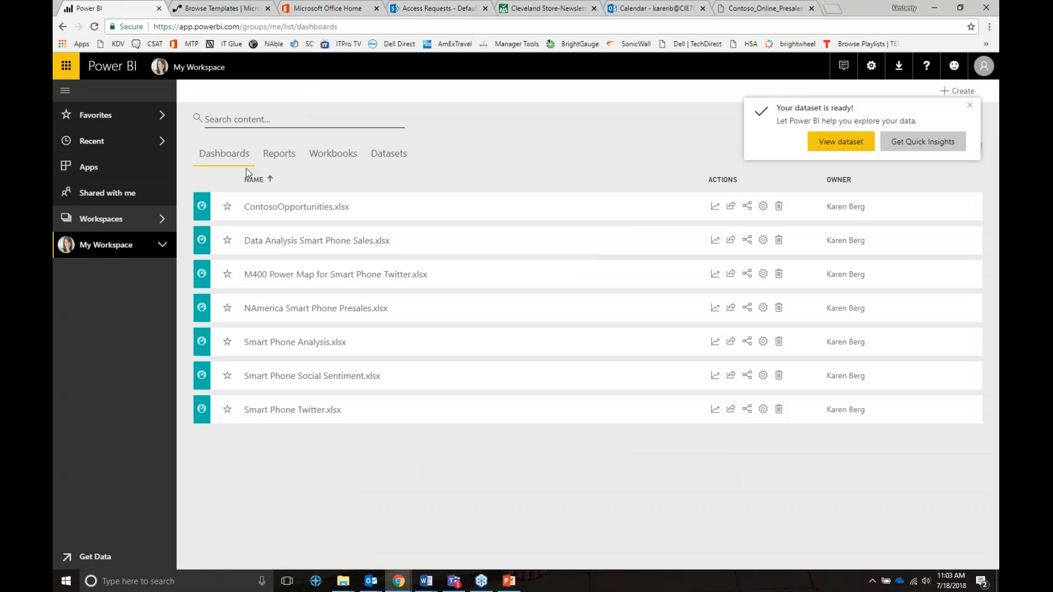
left_click(279, 154)
left_click(963, 92)
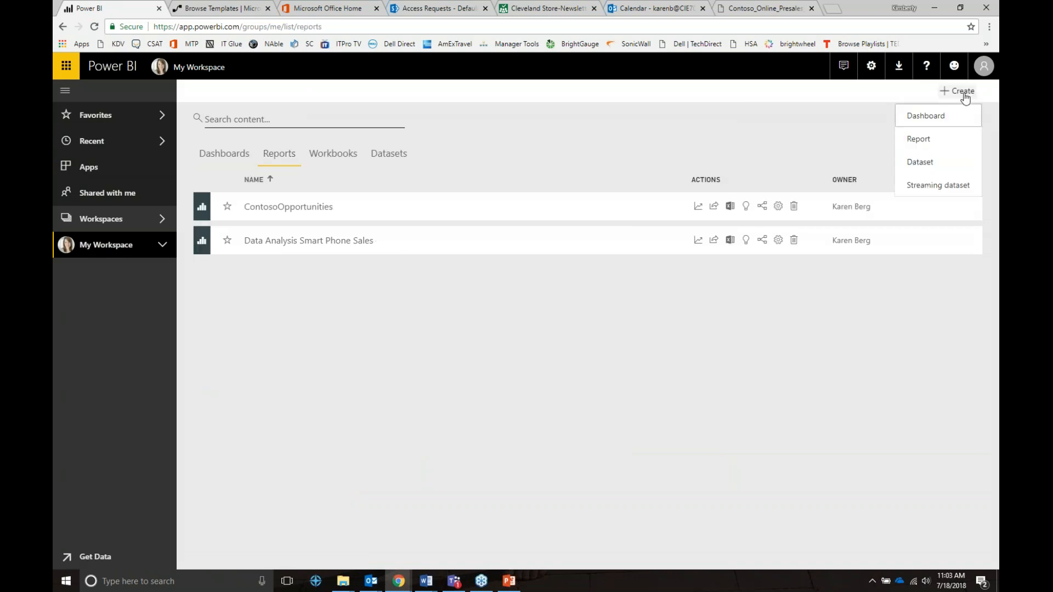
Create a new report from the Contoso Bank Remittance dataset.
left_click(921, 139)
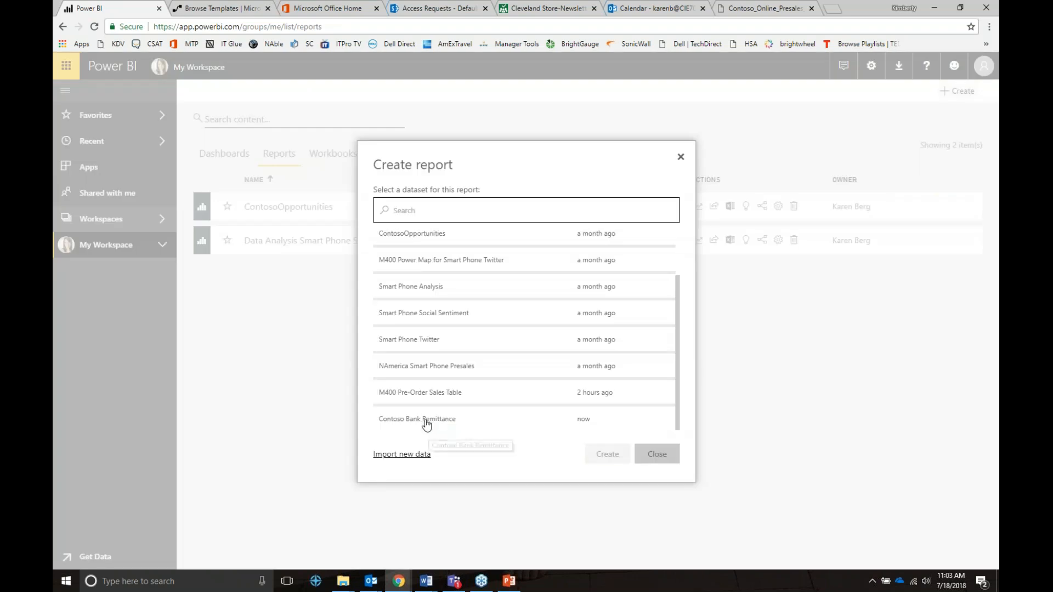
left_click(427, 421)
left_click(607, 454)
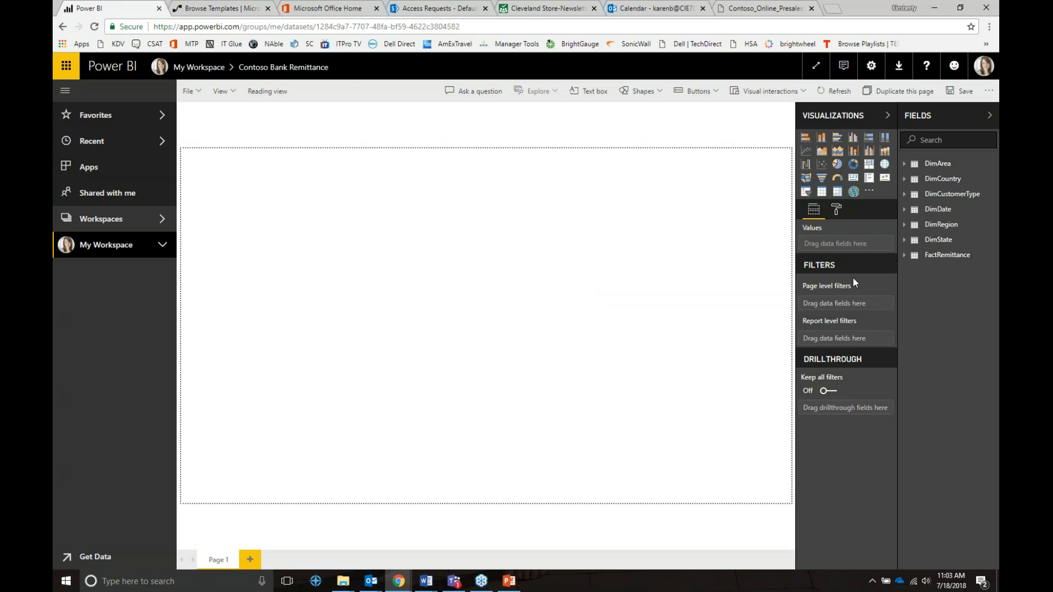
Chart Transaction Amount by Region as a pie chart and enlarge it across the page.
left_click(909, 229)
left_click(911, 240)
left_click(909, 225)
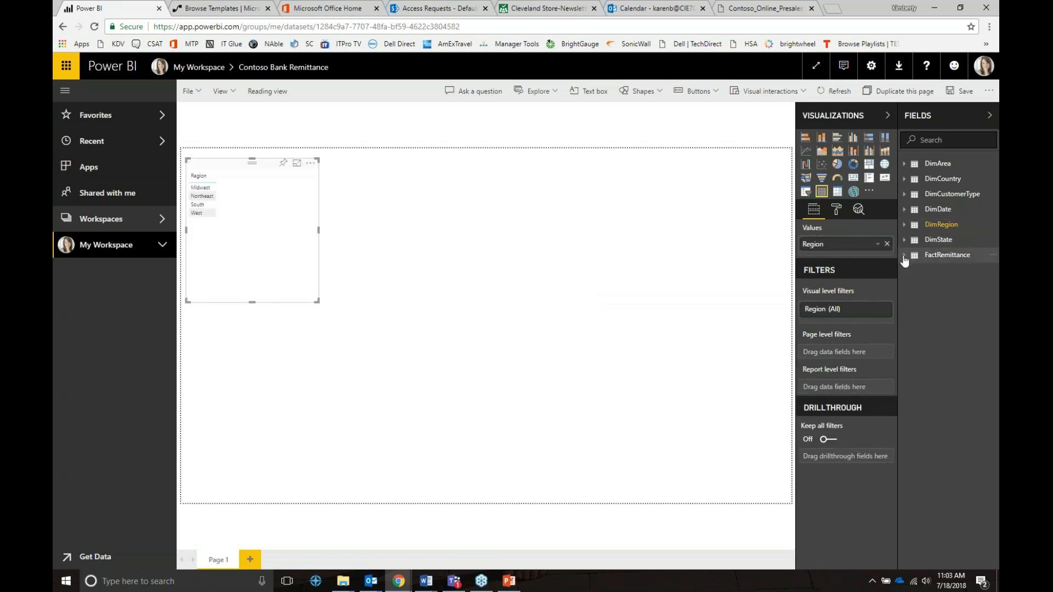
left_click(908, 254)
left_click(920, 309)
left_click(837, 165)
left_click_drag(317, 301, 646, 502)
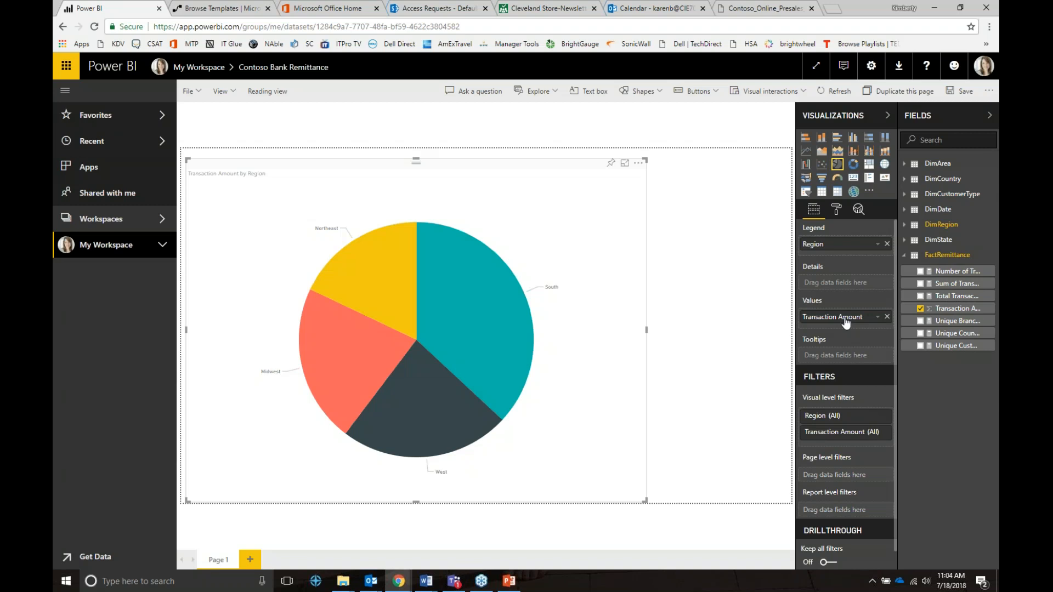
In the pie chart's Region filter, tick Midwest and Northeast, then clear it back to All.
left_click(877, 317)
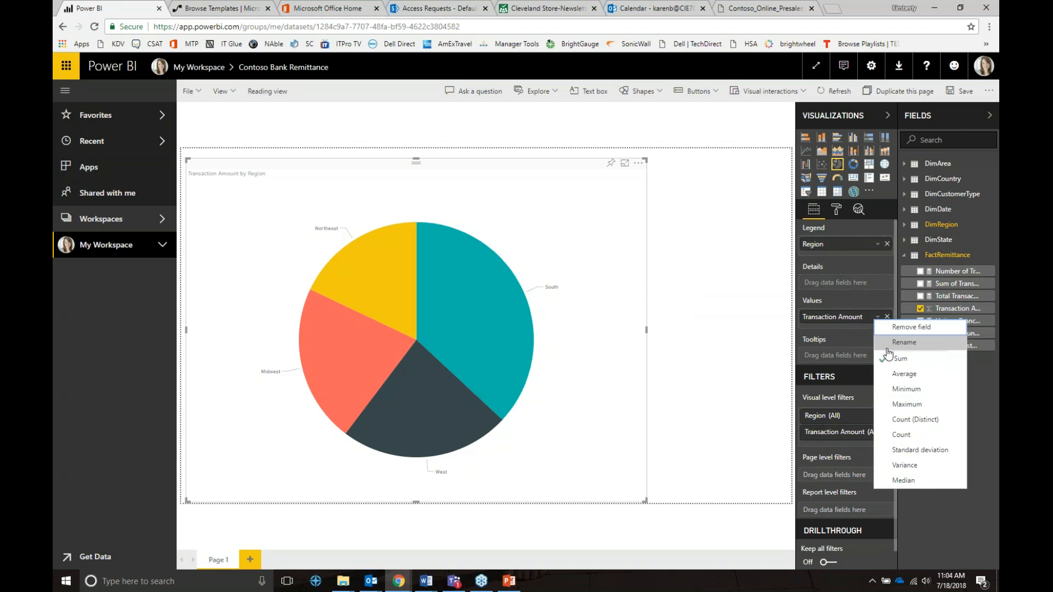
left_click(875, 416)
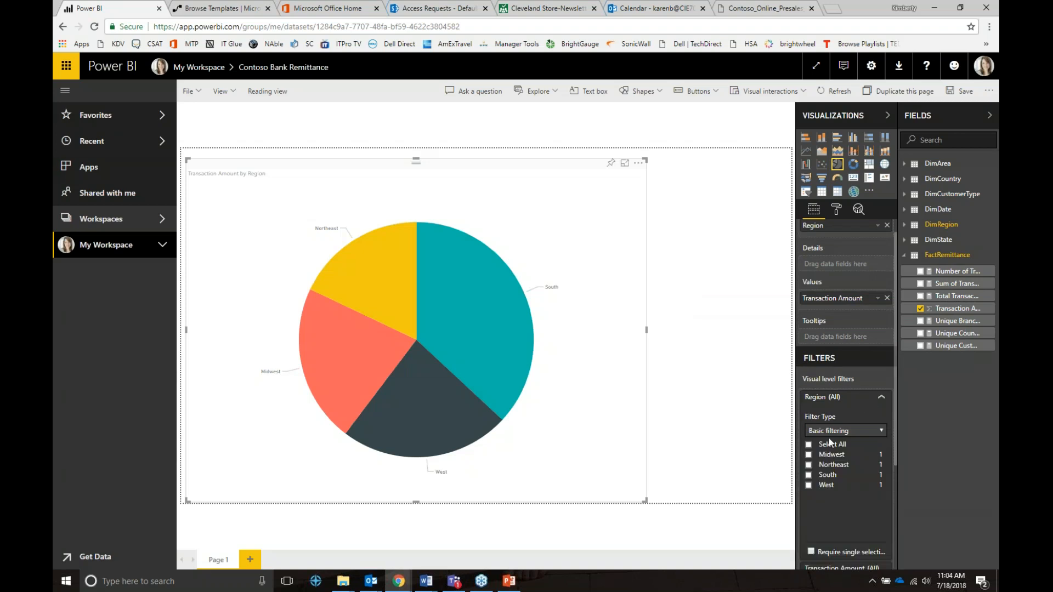
left_click(808, 454)
left_click(808, 465)
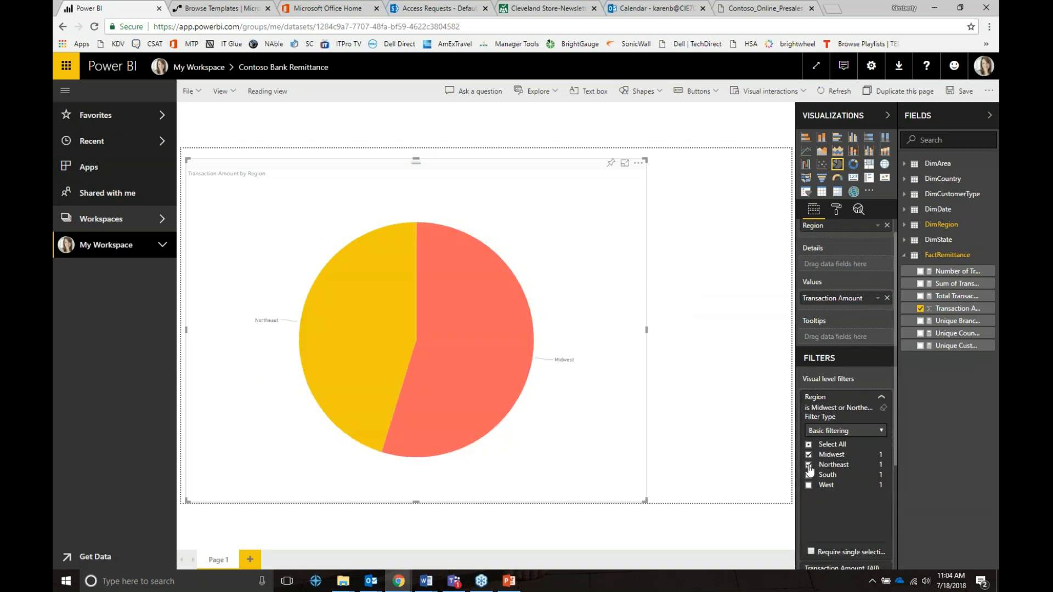
left_click(808, 464)
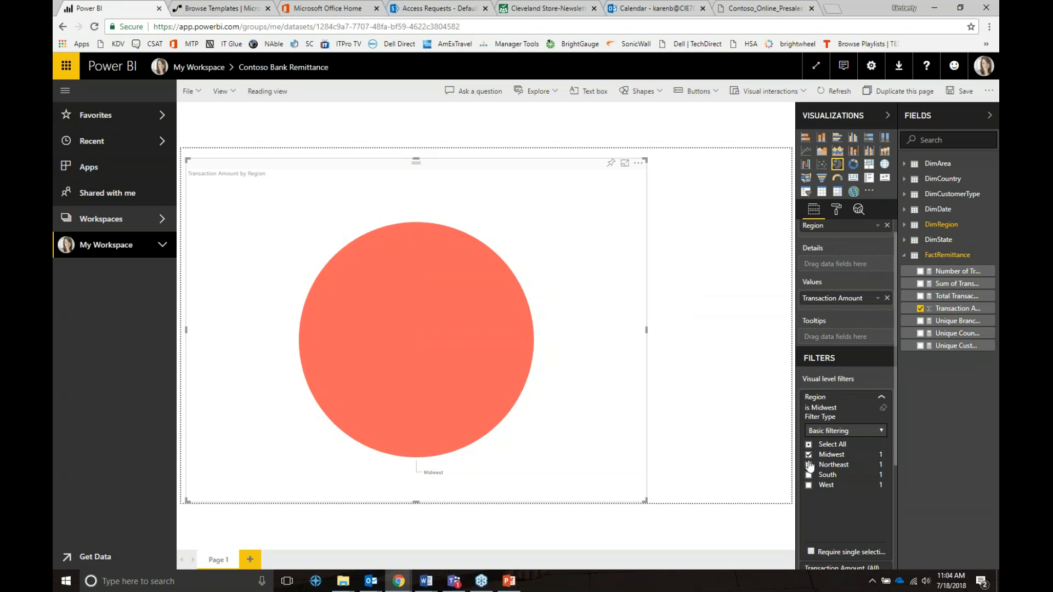
left_click(883, 408)
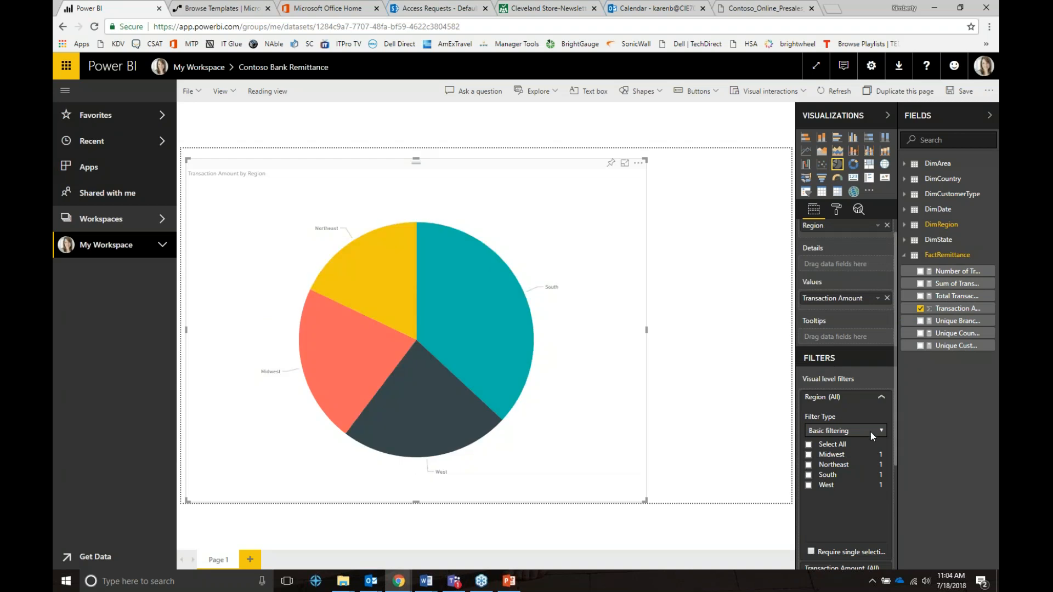
left_click(870, 432)
Switch the Region filter type to Advanced filtering, review its conditions, then return to Basic filtering.
left_click(848, 445)
scroll(848, 444, "down", 4)
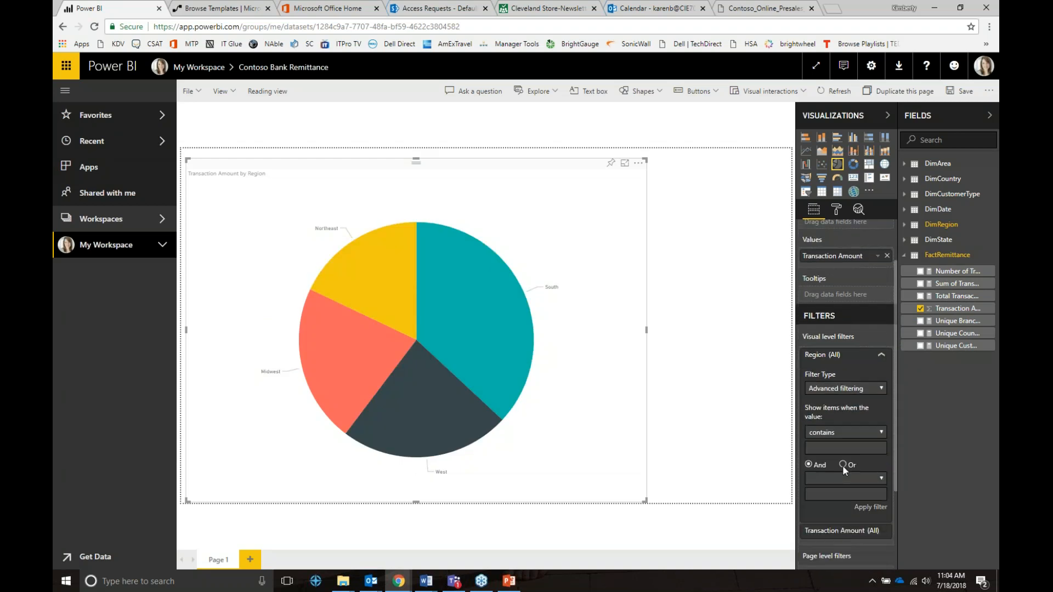
left_click(839, 366)
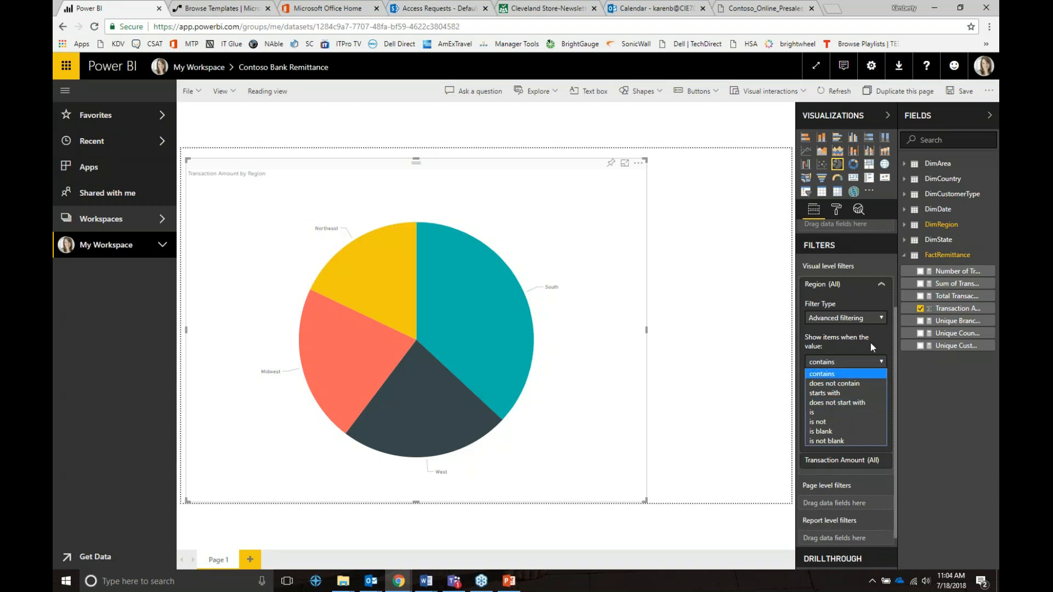
left_click(860, 320)
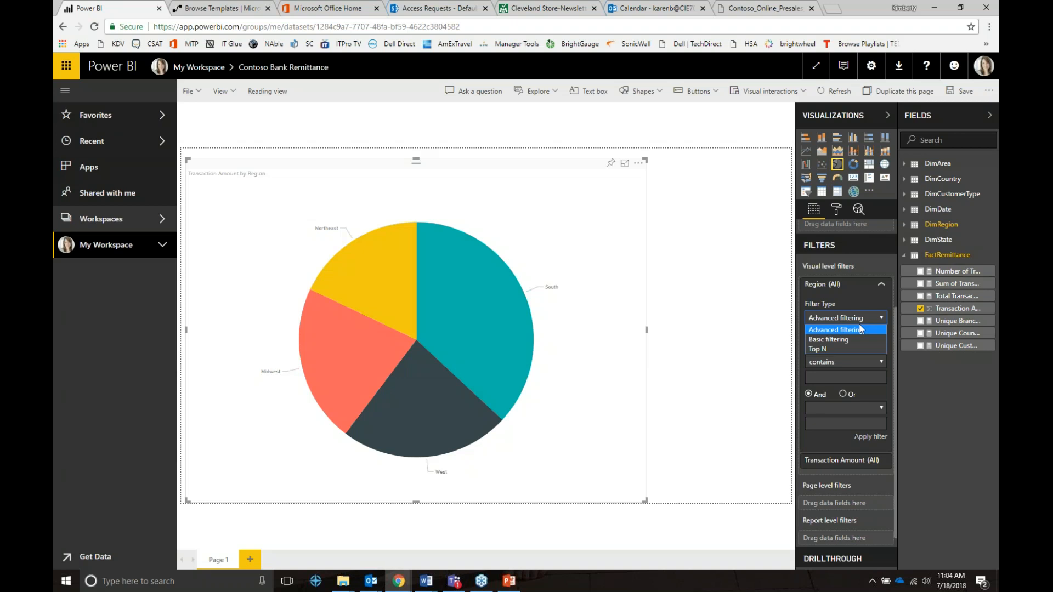
left_click(828, 340)
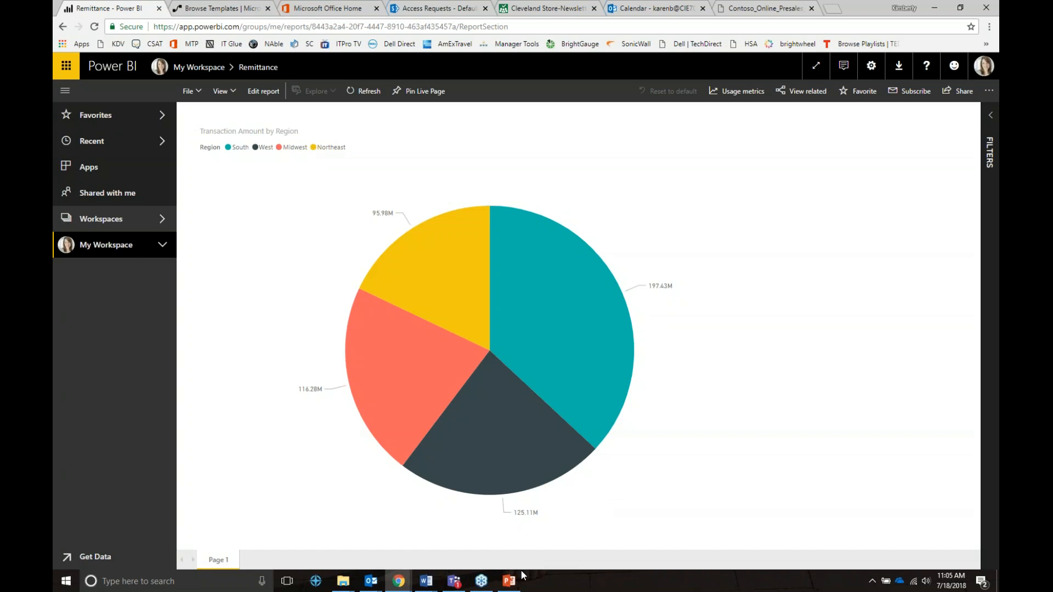
From Recent, view ContosoOpportunities' Open Opportunities page, then open Data Analysis Smart Phone Sales.
mouse_move(503, 580)
left_click(117, 146)
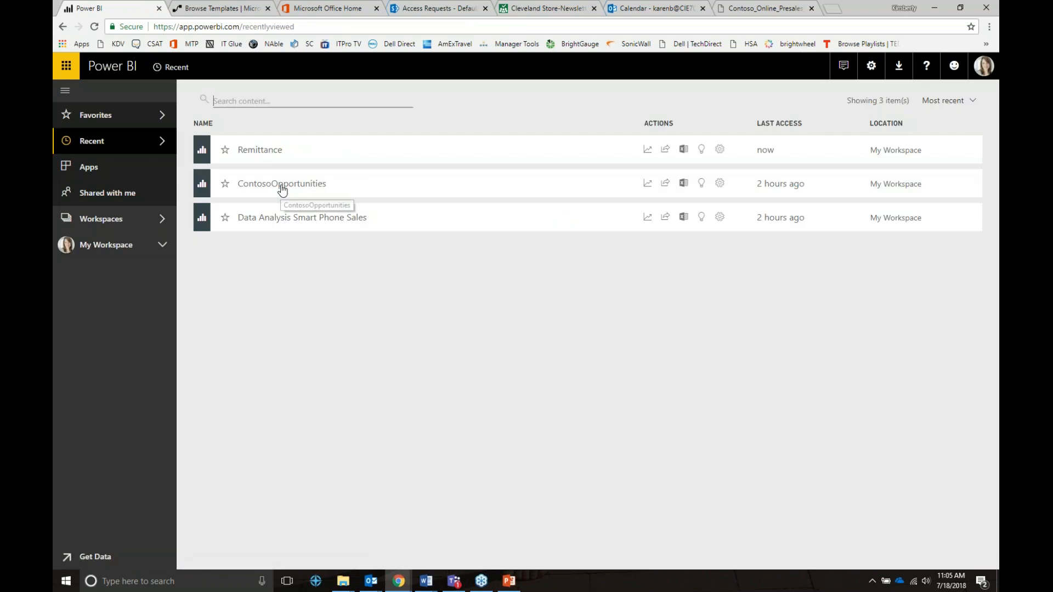
left_click(282, 189)
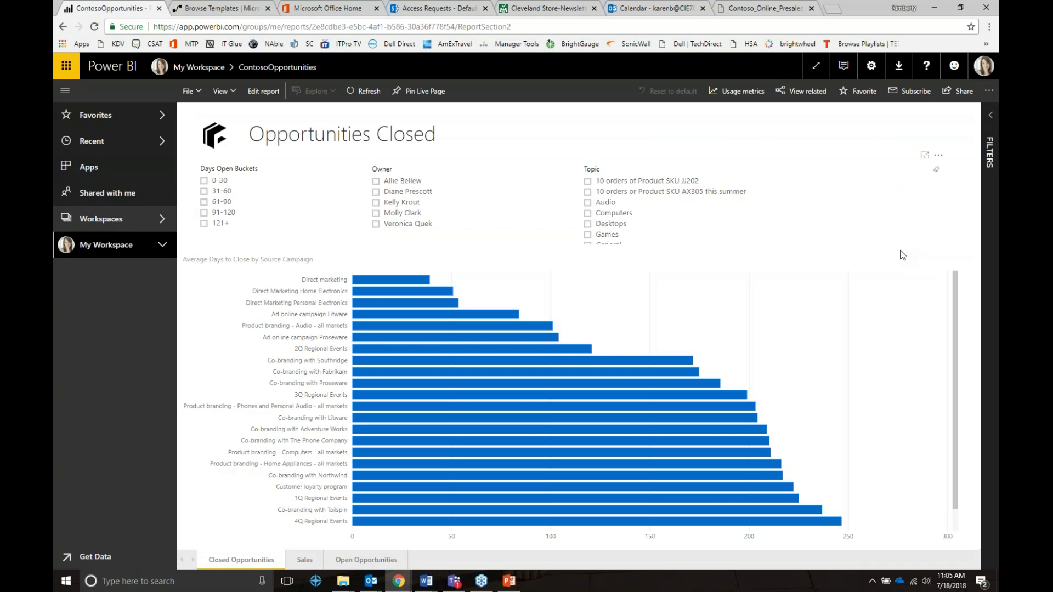
scroll(906, 329, "down", 1)
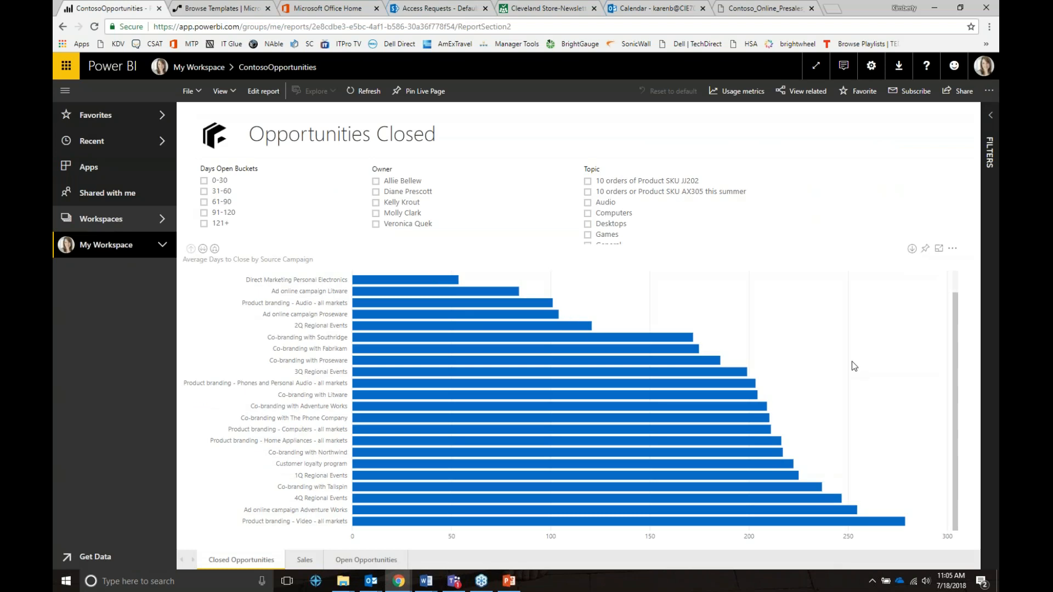
left_click(356, 560)
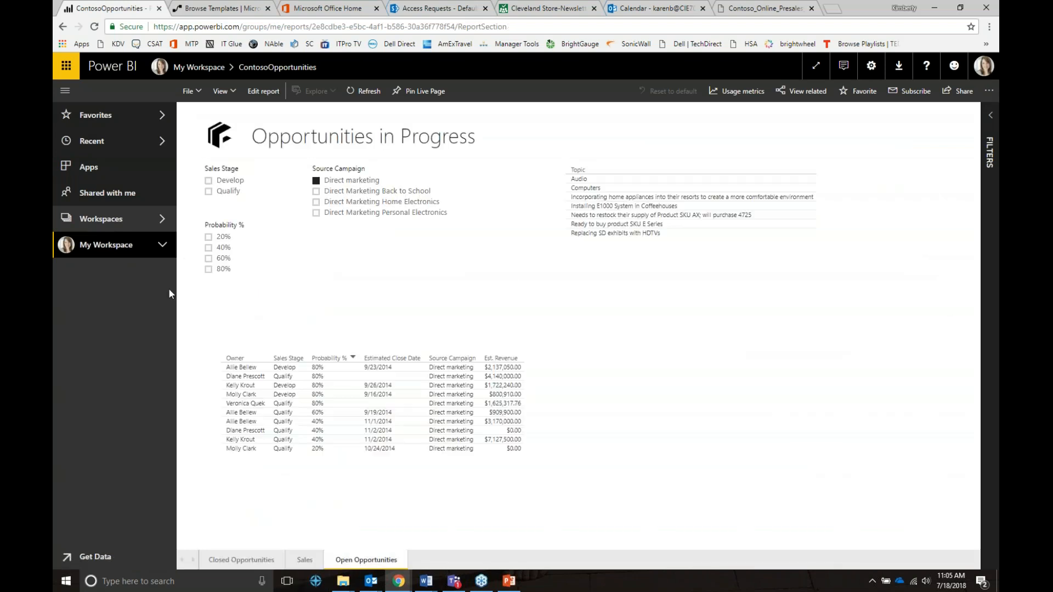
left_click(111, 150)
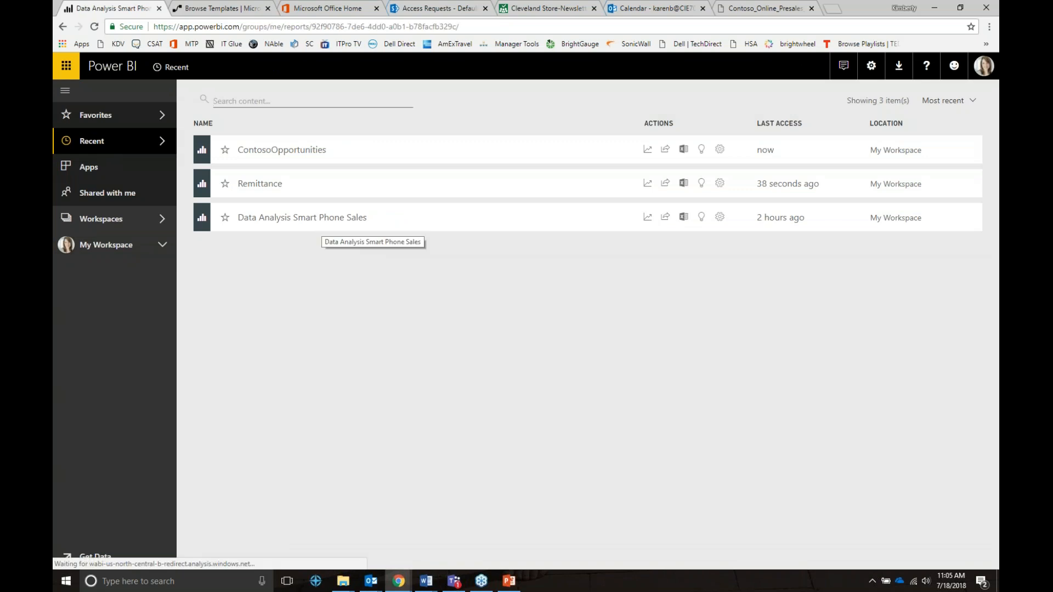
left_click(326, 225)
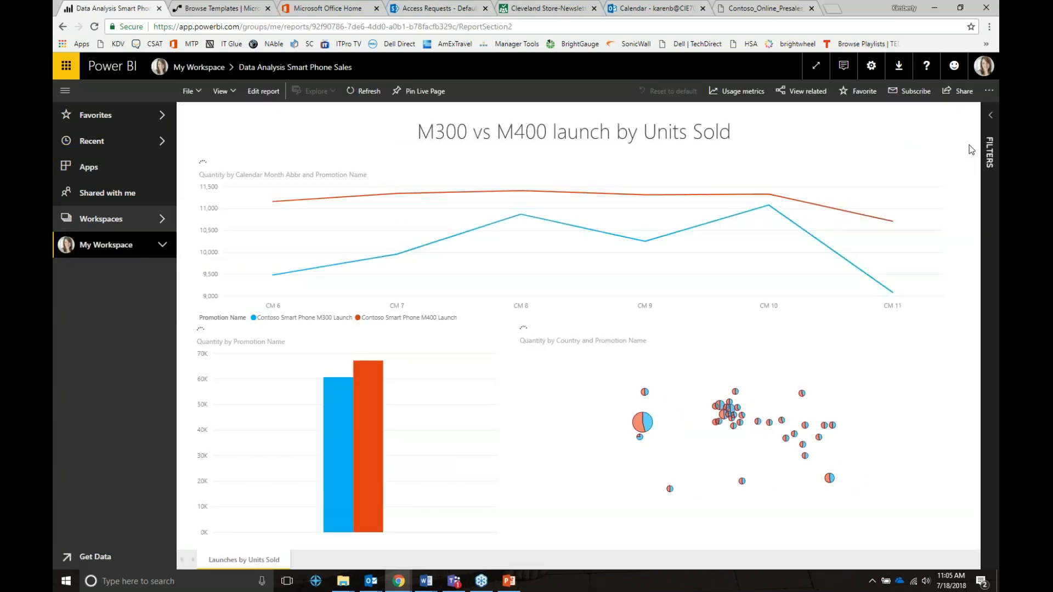